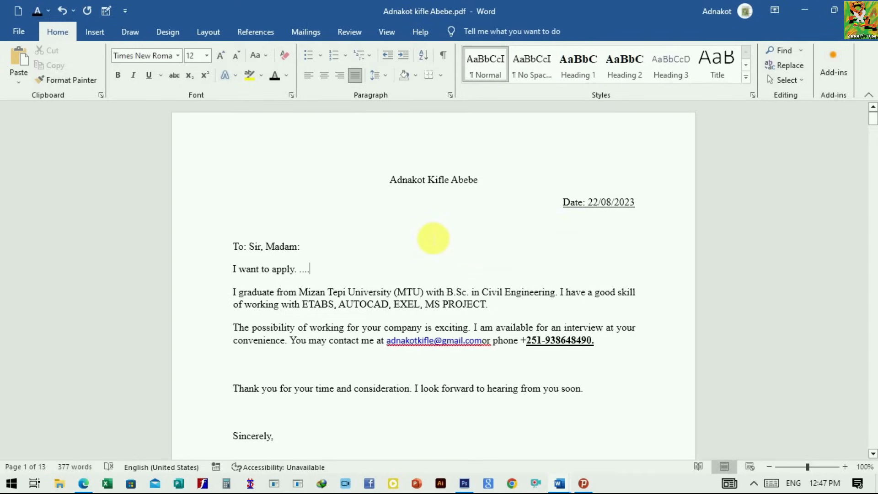
# Step: Read through the existing CV from the cover letter to the references, then switch to the finished two-column CV design in Document3
pyautogui.scroll(-3, 417, 248)
pyautogui.scroll(-5, 366, 247)
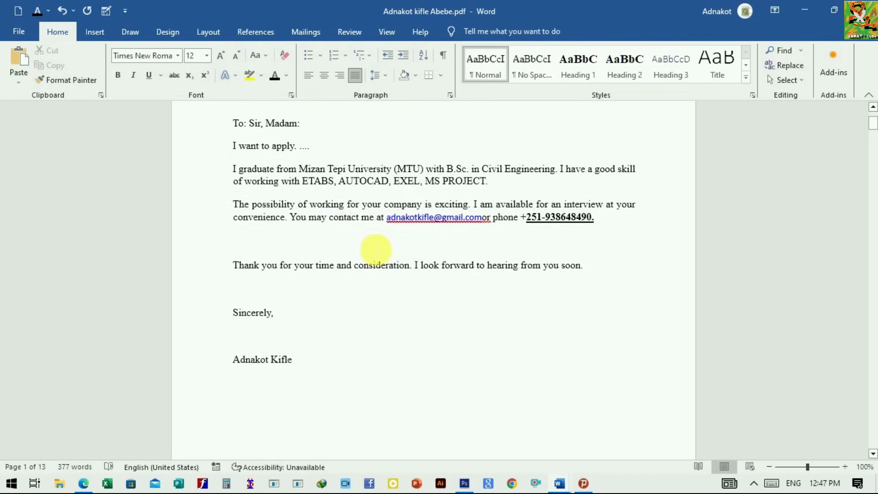
pyautogui.scroll(-8, 393, 280)
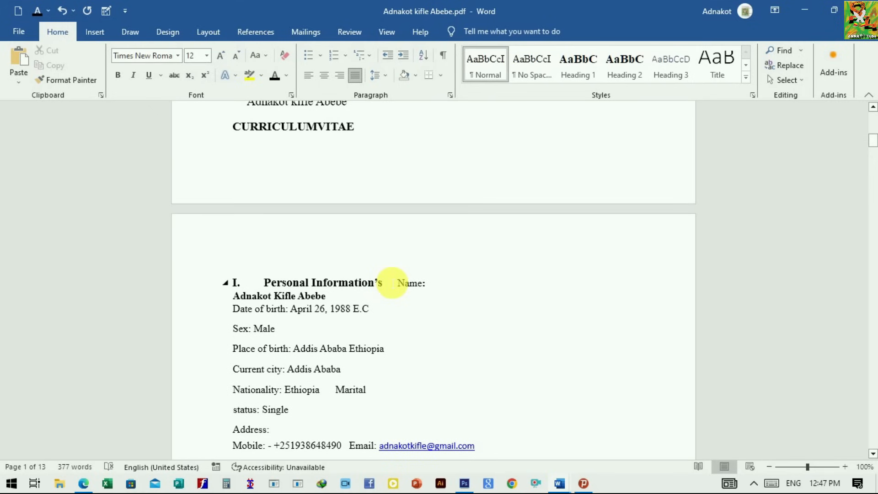
pyautogui.scroll(-3, 402, 280)
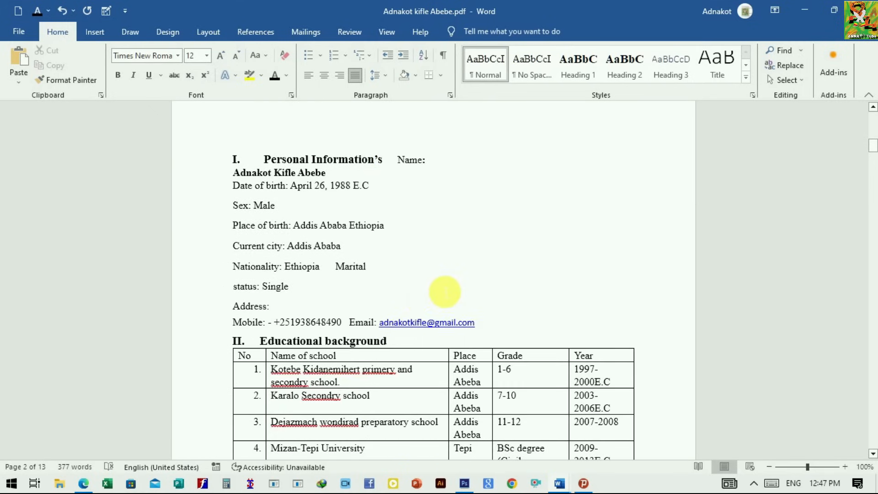
pyautogui.scroll(-18, 444, 292)
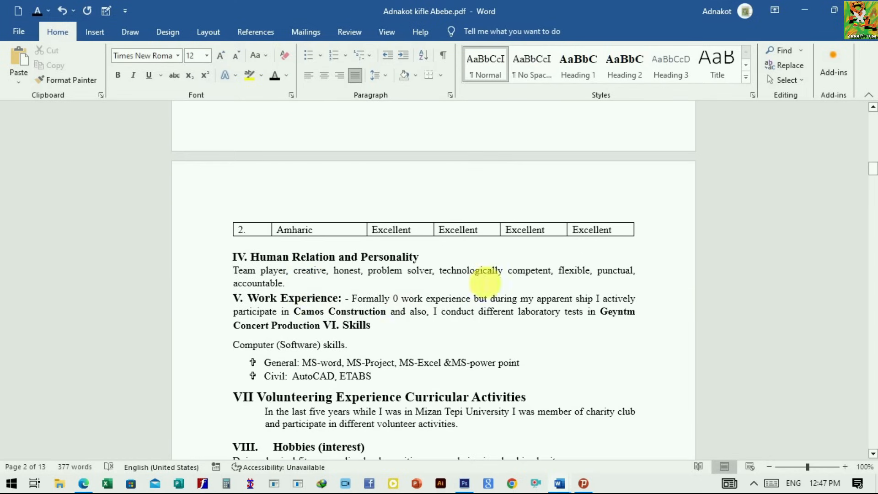
pyautogui.scroll(-3, 394, 284)
pyautogui.scroll(-4, 617, 301)
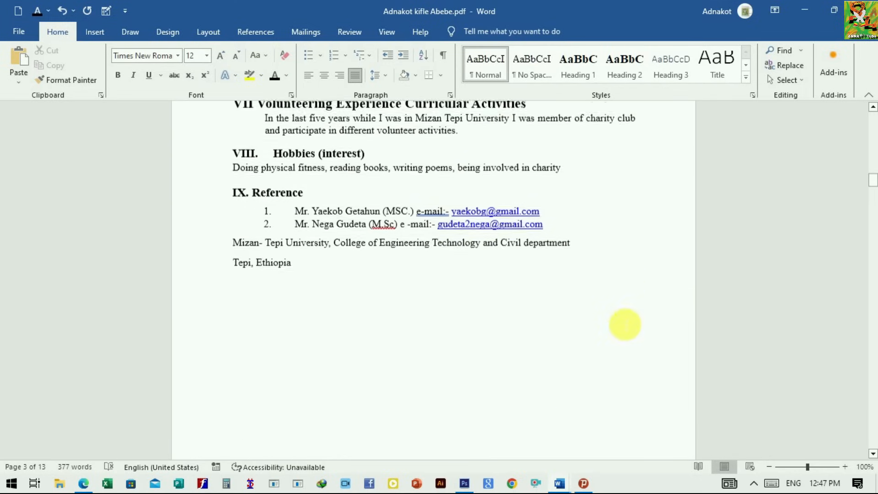
pyautogui.moveTo(559, 484)
pyautogui.click(623, 435)
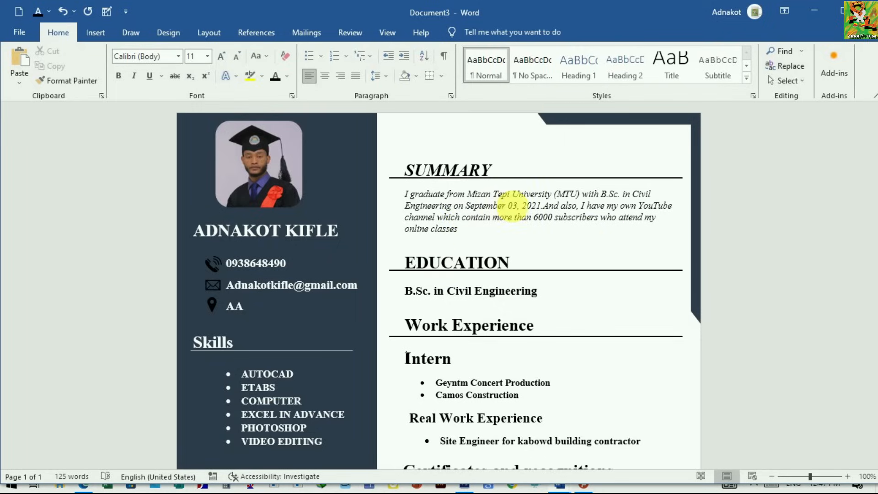
# Step: Create a blank document and draw a rectangle about 1.48" wide and 2.44" high near the page's upper left
pyautogui.hotkey('ctrl', 'n')
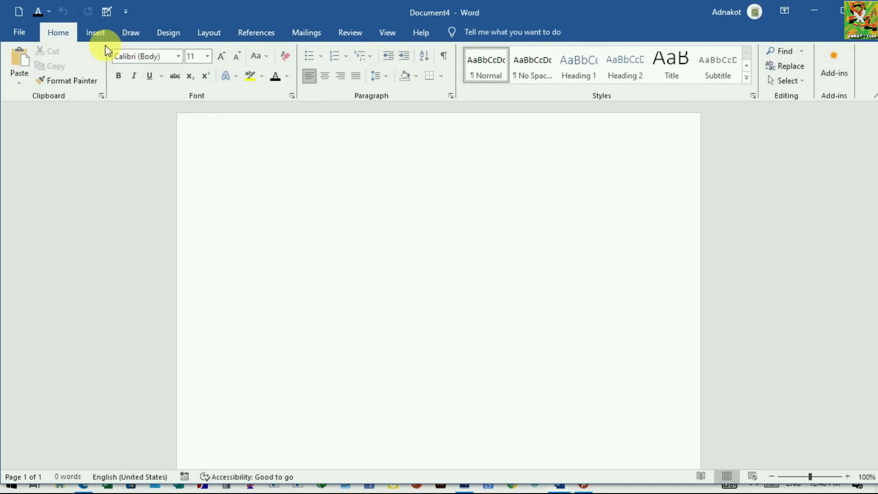
pyautogui.click(96, 33)
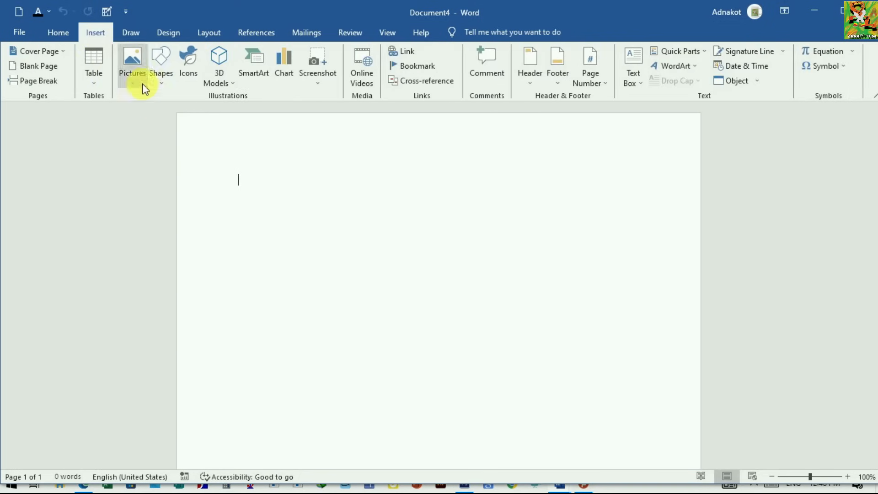
pyautogui.click(161, 82)
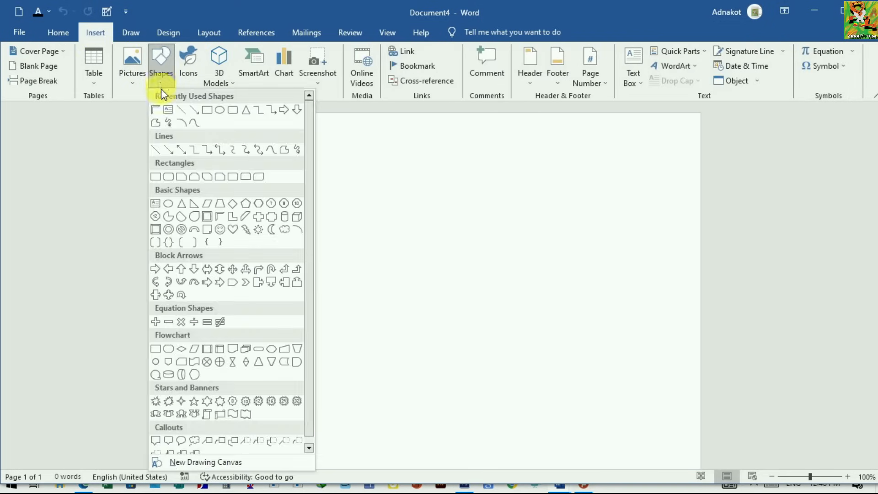
pyautogui.click(206, 110)
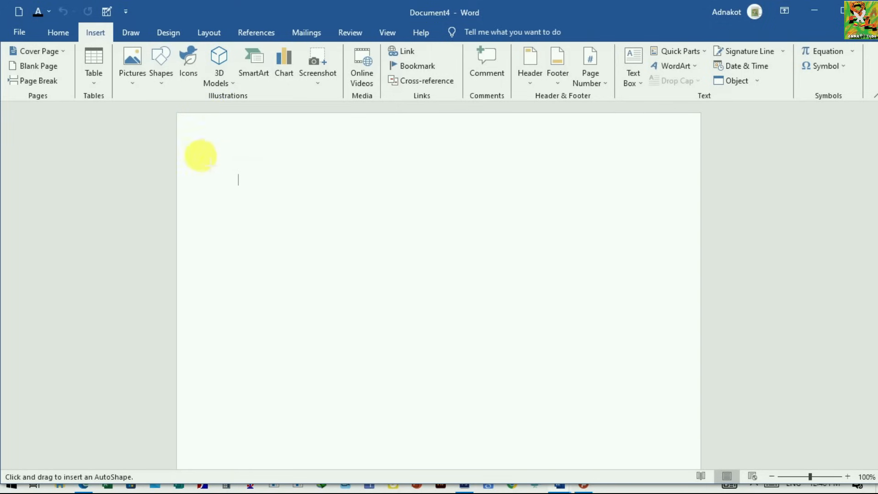
pyautogui.moveTo(197, 150); pyautogui.dragTo(289, 301)
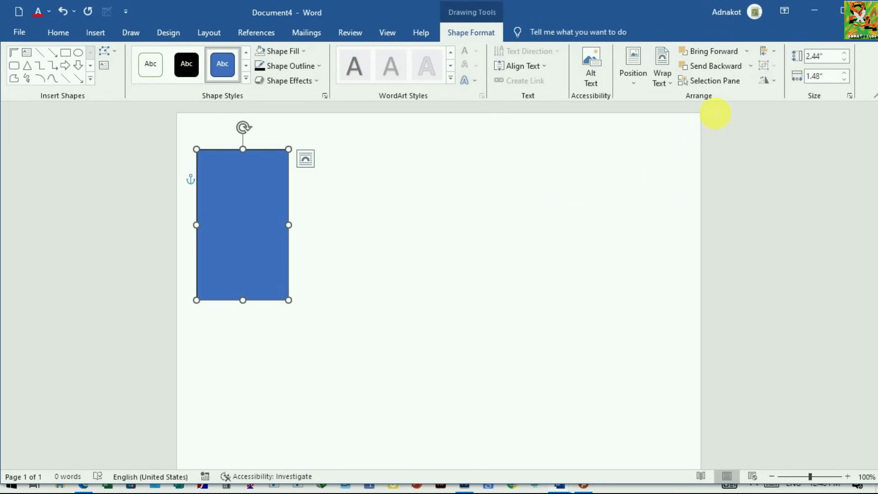
# Step: Set the rectangle's height to 11.83" and its width to 3.24"
pyautogui.click(835, 58)
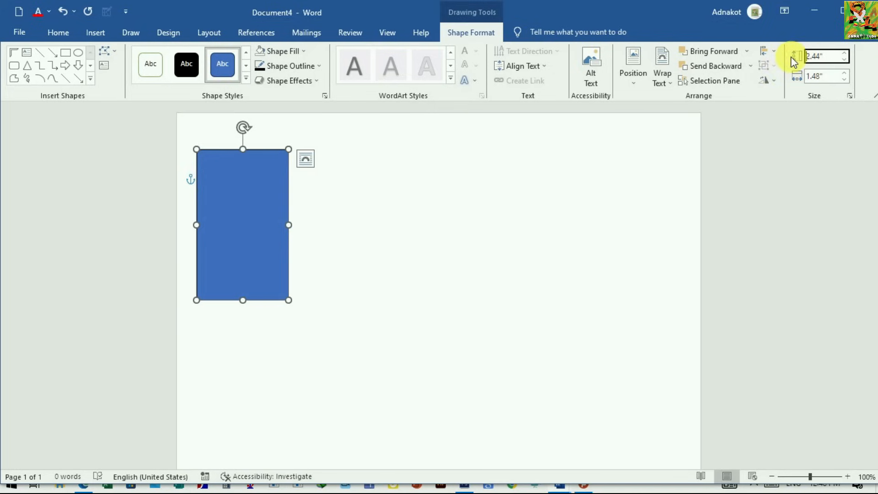
pyautogui.write('11.8')
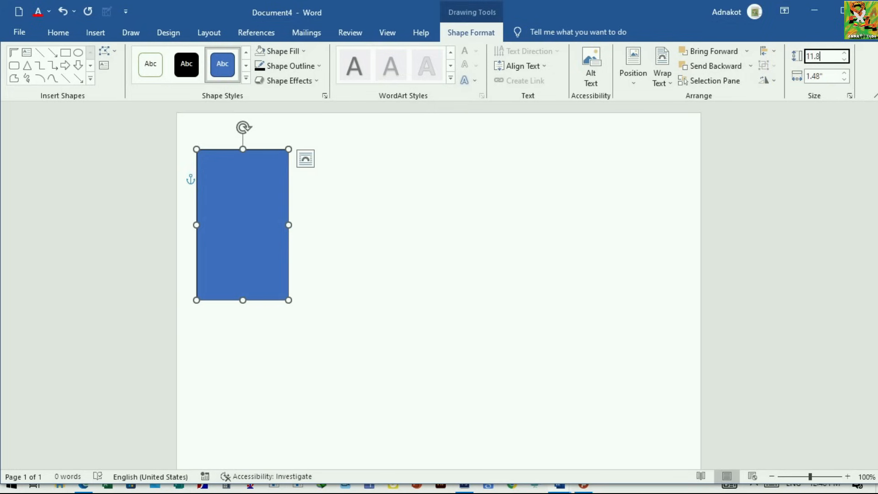
pyautogui.write('3')
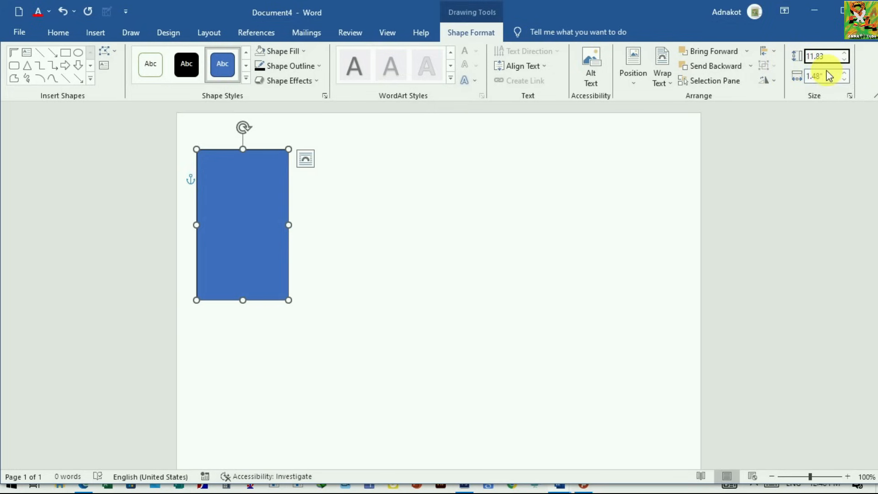
pyautogui.press('Return')
pyautogui.click(812, 78)
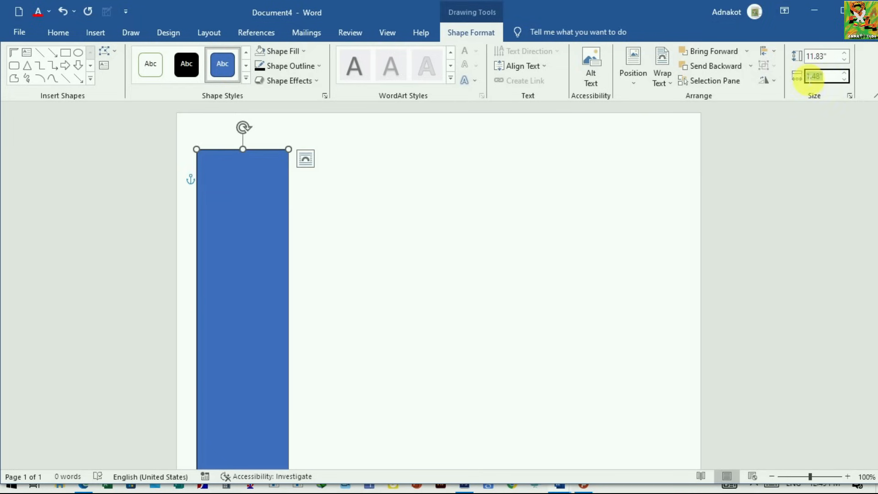
pyautogui.write('3')
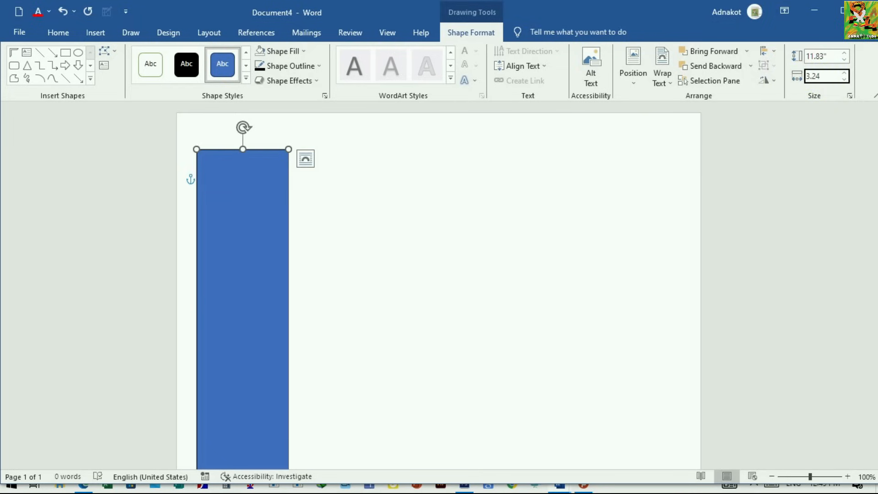
pyautogui.write('.24')
pyautogui.press('Return')
# Step: Move the rectangle flush with the page's top-left corner so that it forms a full-height sidebar
pyautogui.scroll(-4, 462, 251)
pyautogui.scroll(-4, 394, 350)
pyautogui.scroll(8, 400, 361)
pyautogui.scroll(3, 377, 262)
pyautogui.scroll(-2, 260, 178)
pyautogui.scroll(2, 268, 206)
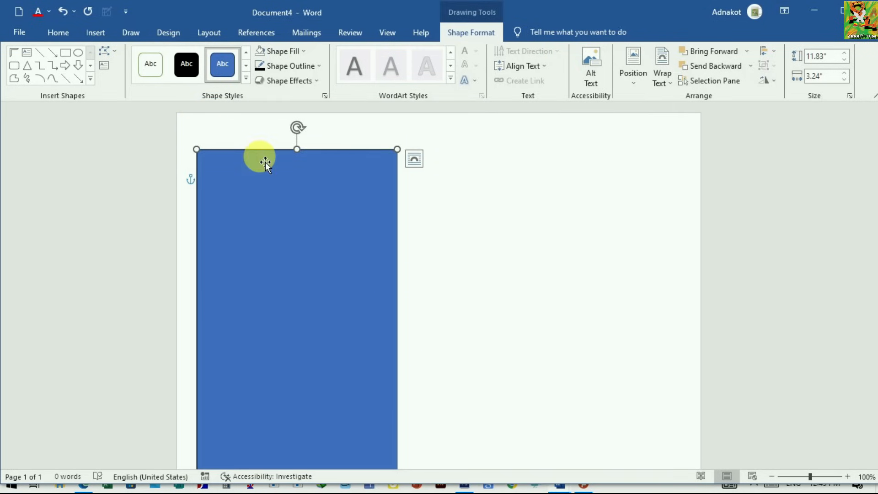
pyautogui.moveTo(265, 162); pyautogui.dragTo(239, 121)
pyautogui.click(409, 225)
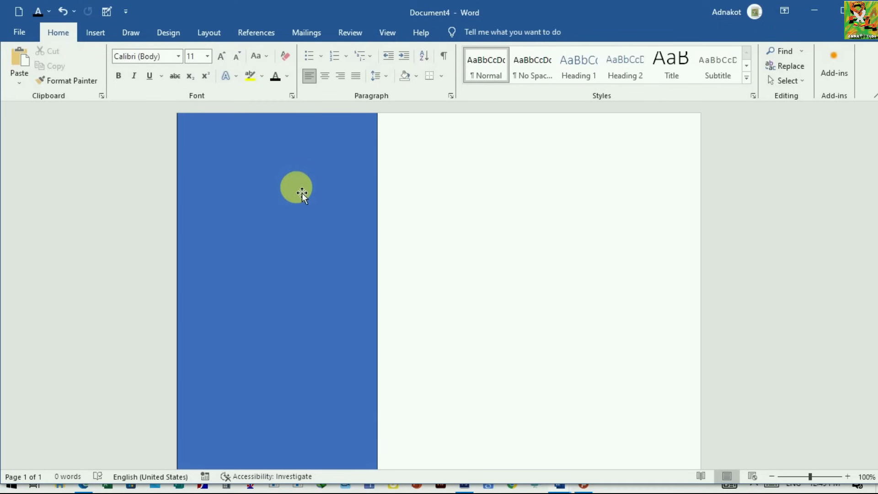
# Step: Remove the sidebar rectangle's outline and fill it with the dark blue-gray theme color
pyautogui.click(312, 147)
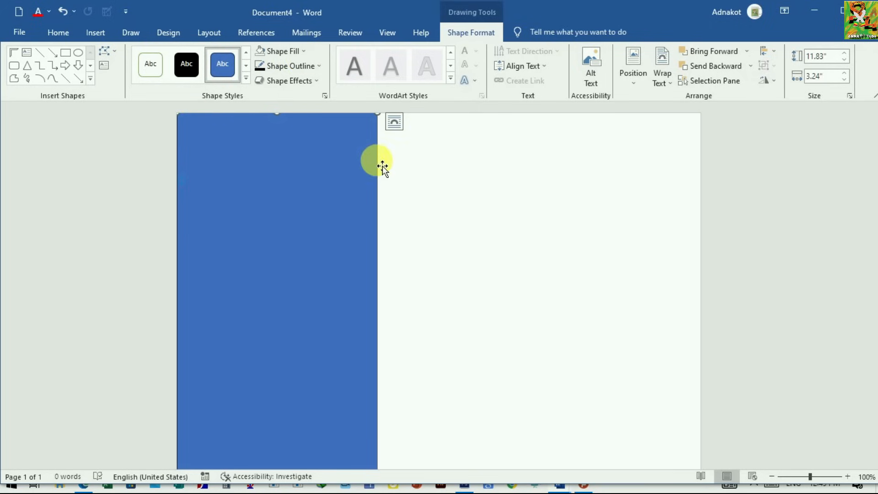
pyautogui.click(313, 67)
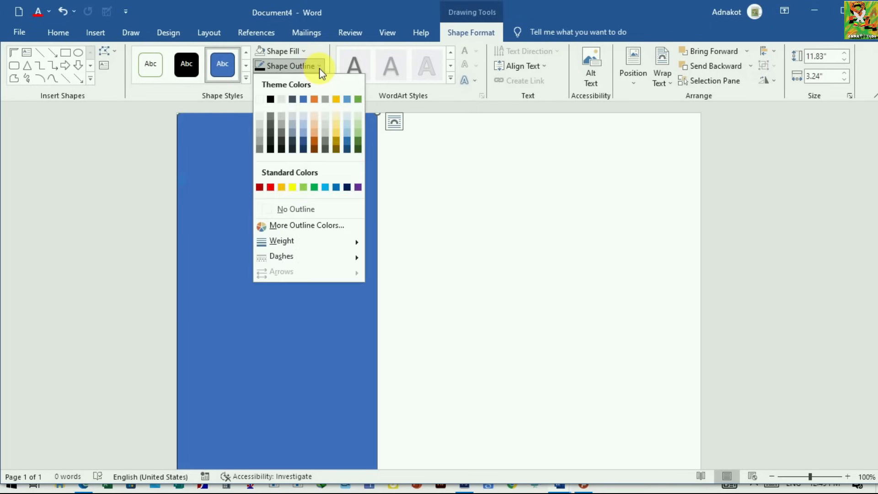
pyautogui.click(275, 210)
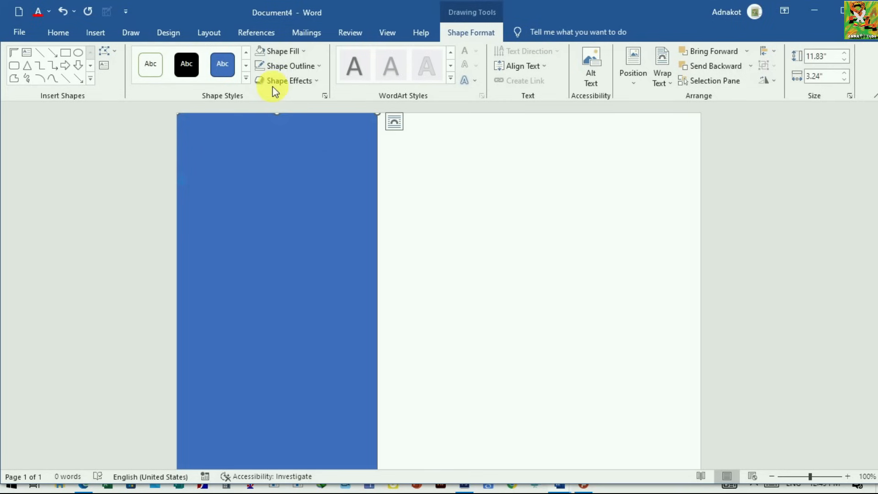
pyautogui.click(304, 52)
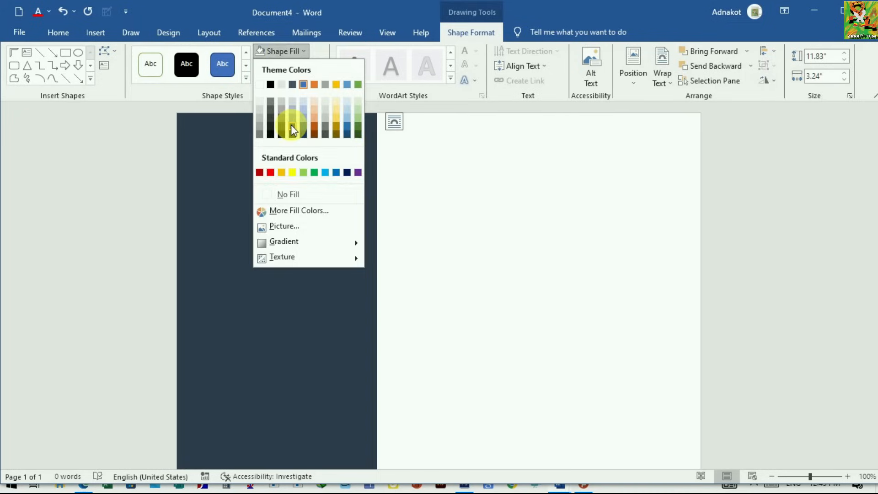
pyautogui.click(292, 127)
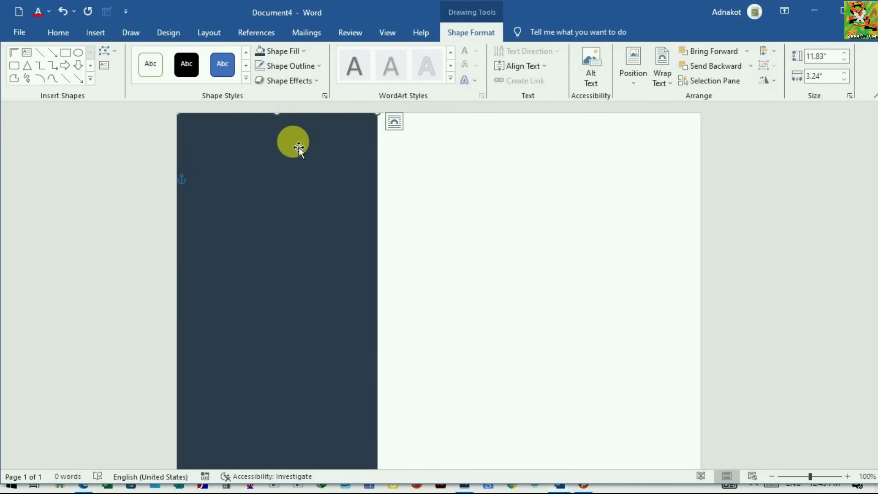
pyautogui.click(432, 195)
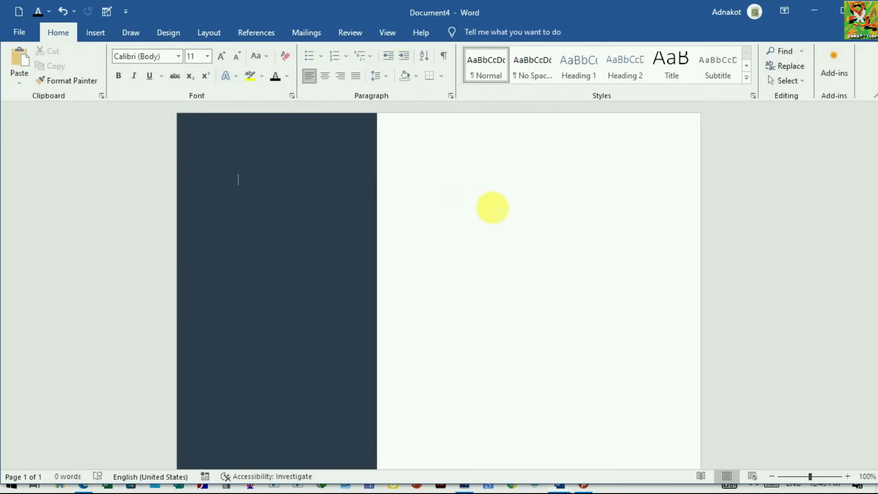
pyautogui.scroll(-1, 379, 276)
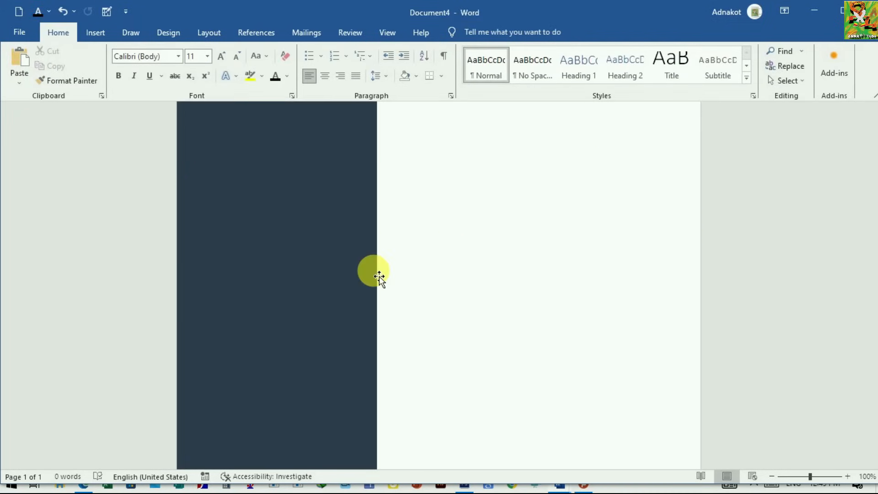
pyautogui.scroll(1, 377, 256)
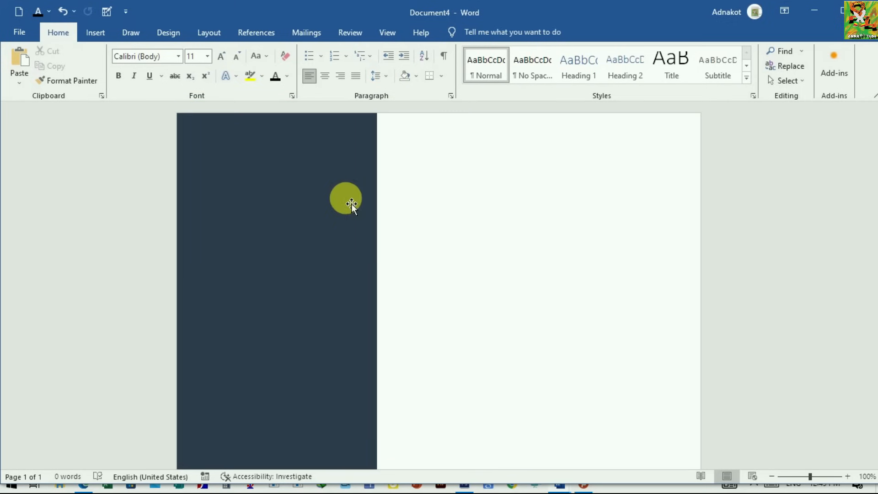
# Step: Draw a half frame shape about 3.29" wide and 1.5" high in the white area near the page's upper right
pyautogui.click(103, 34)
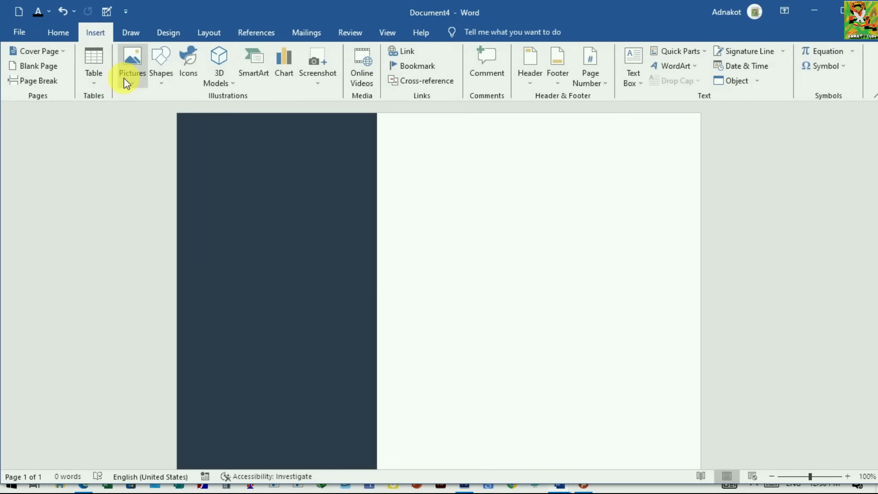
pyautogui.click(162, 82)
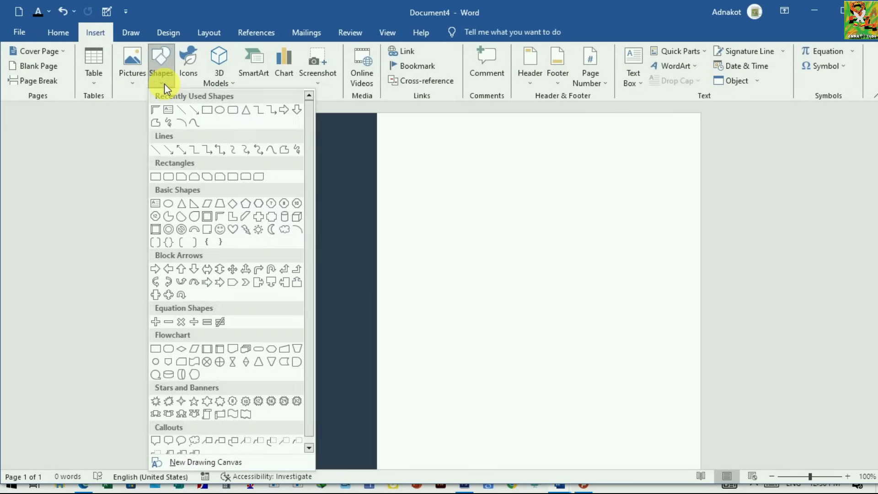
pyautogui.click(157, 115)
pyautogui.moveTo(473, 135); pyautogui.dragTo(678, 229)
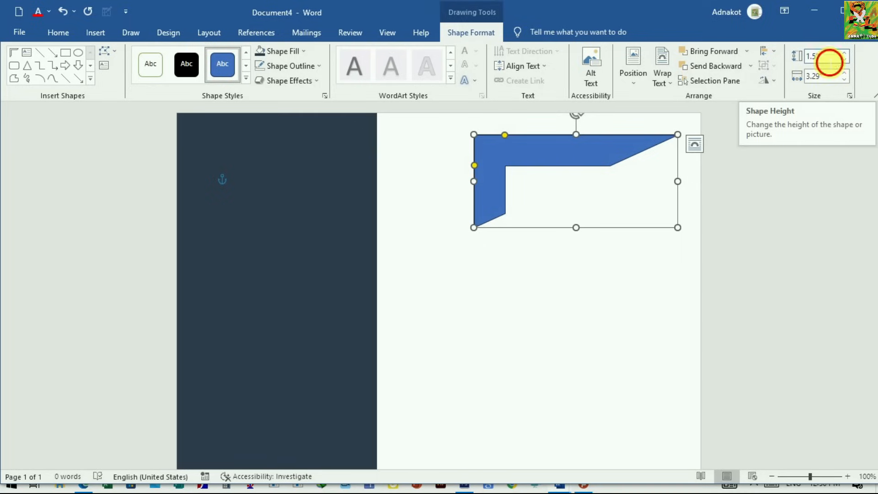
# Step: Set the half frame's height to 3.24" and its width to 2.66"
pyautogui.click(825, 57)
pyautogui.moveTo(824, 57); pyautogui.dragTo(810, 57)
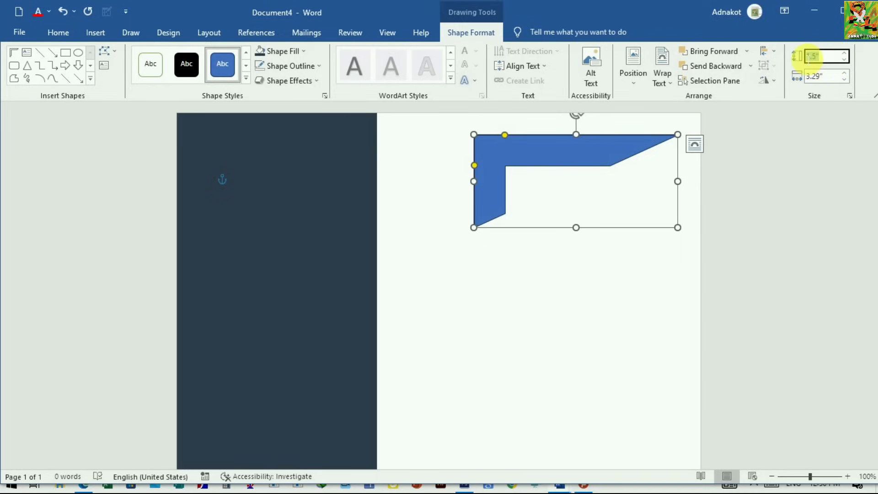
pyautogui.write('3')
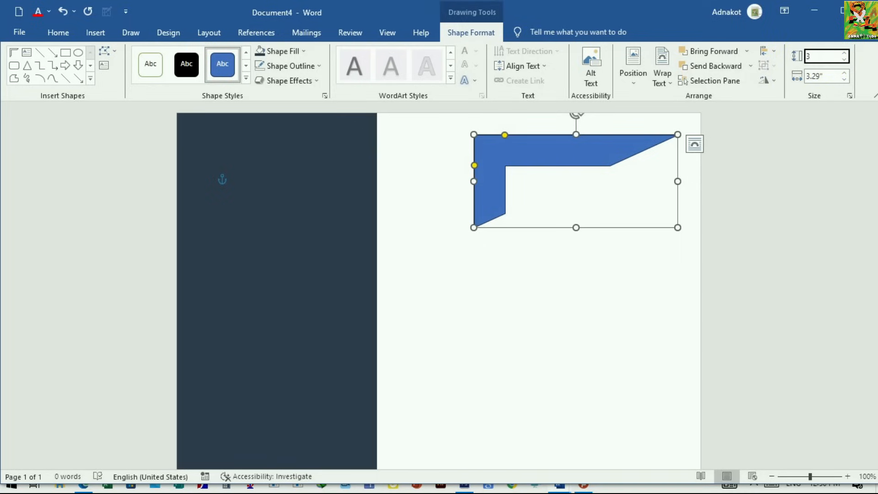
pyautogui.write('.24')
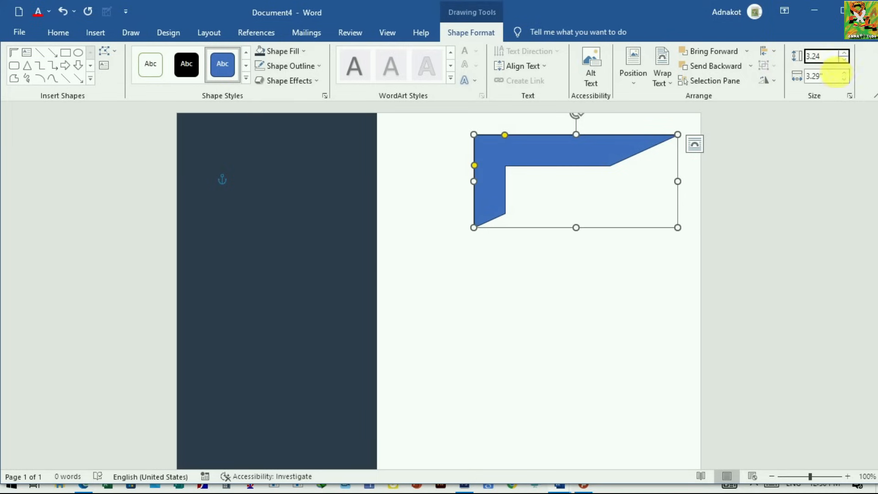
pyautogui.press('Tab')
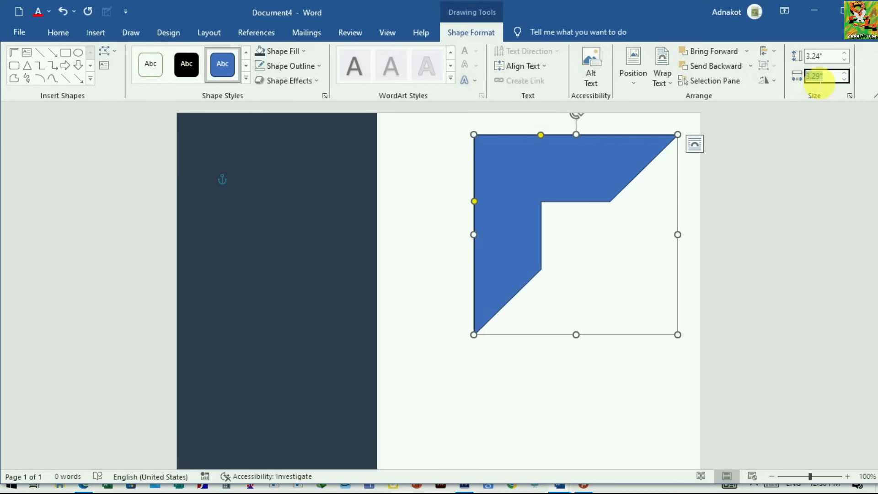
pyautogui.write('2.66')
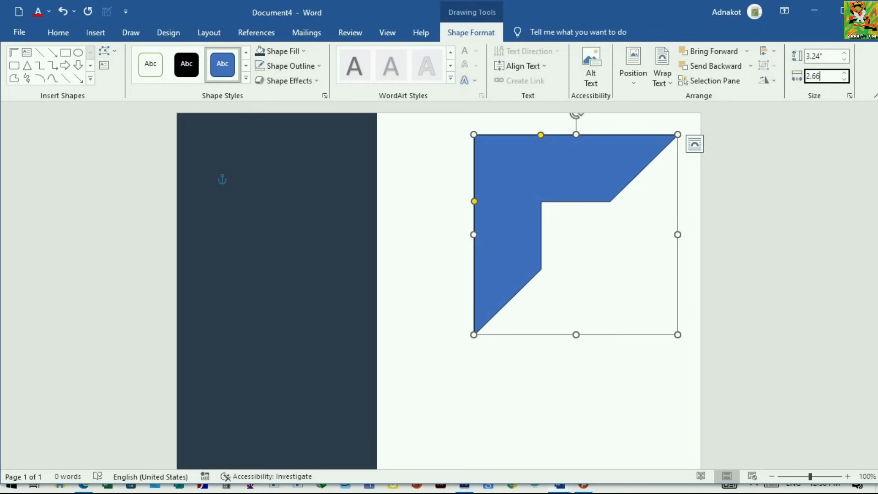
pyautogui.press('Return')
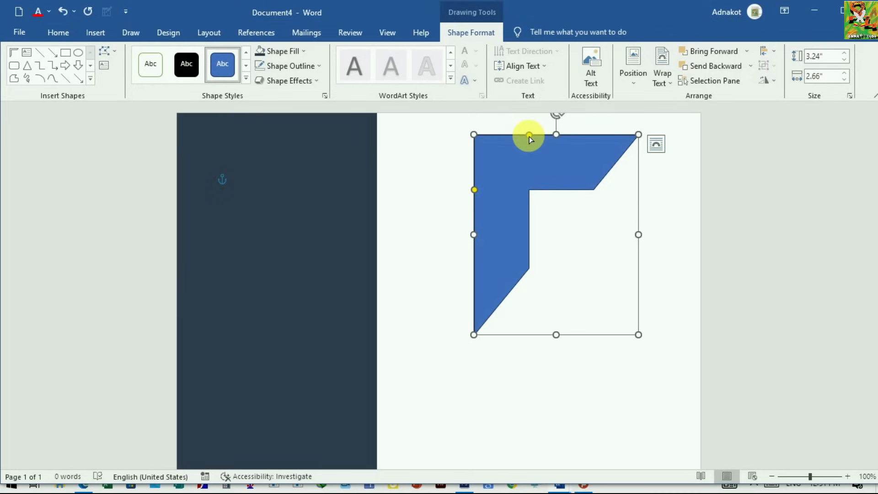
# Step: Thin both arms of the half frame into narrow bands of roughly similar thickness
pyautogui.moveTo(530, 135); pyautogui.dragTo(483, 158)
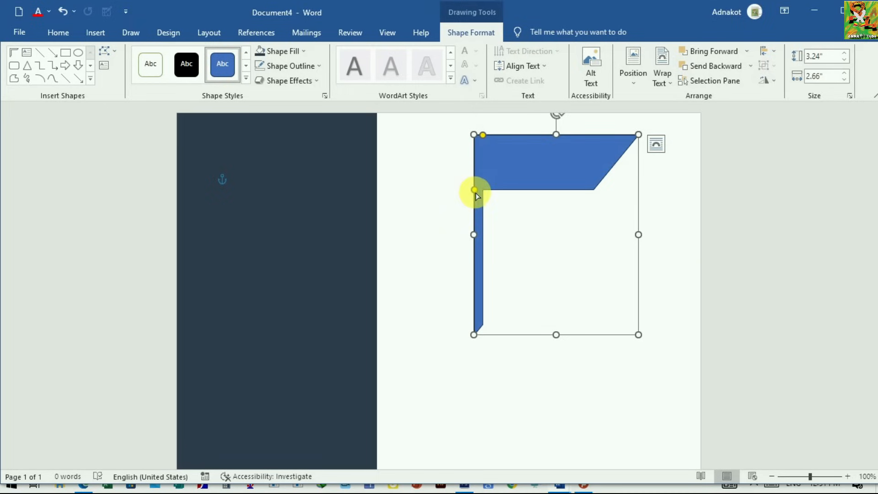
pyautogui.moveTo(476, 192); pyautogui.dragTo(492, 135)
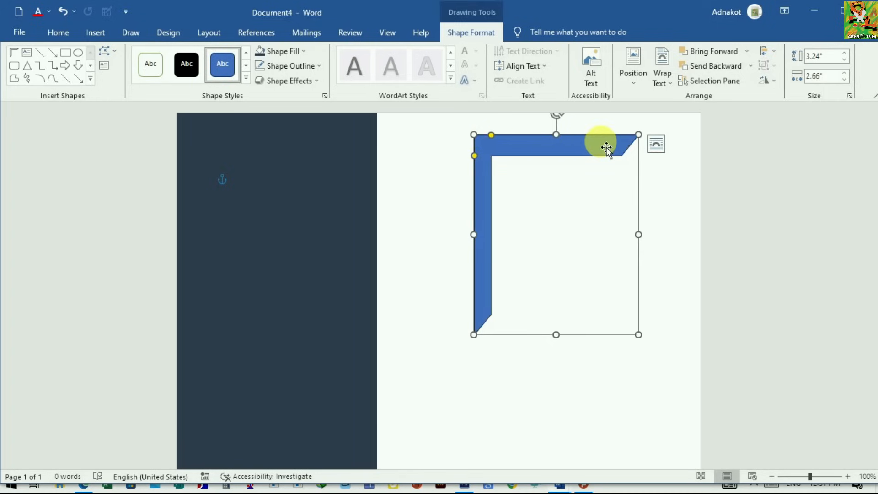
# Step: Flip the half frame horizontally and move it flush into the page's top-right corner
pyautogui.click(775, 81)
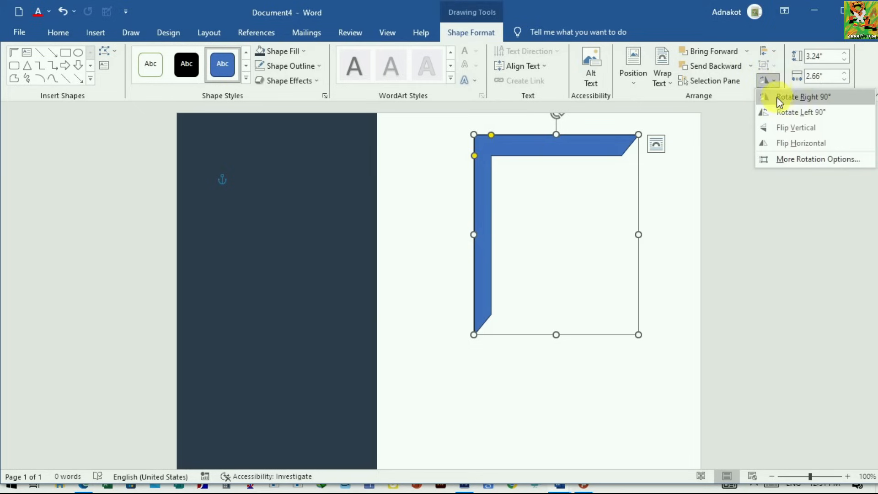
pyautogui.click(790, 148)
pyautogui.moveTo(613, 152); pyautogui.dragTo(673, 130)
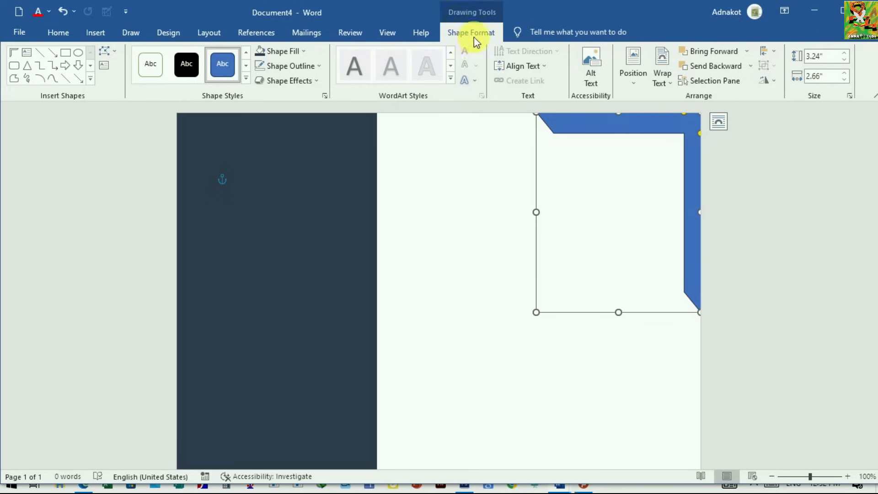
# Step: Remove the half frame's outline and fill it with Blue-Gray, Text 2, Darker 25% to match the sidebar
pyautogui.click(318, 66)
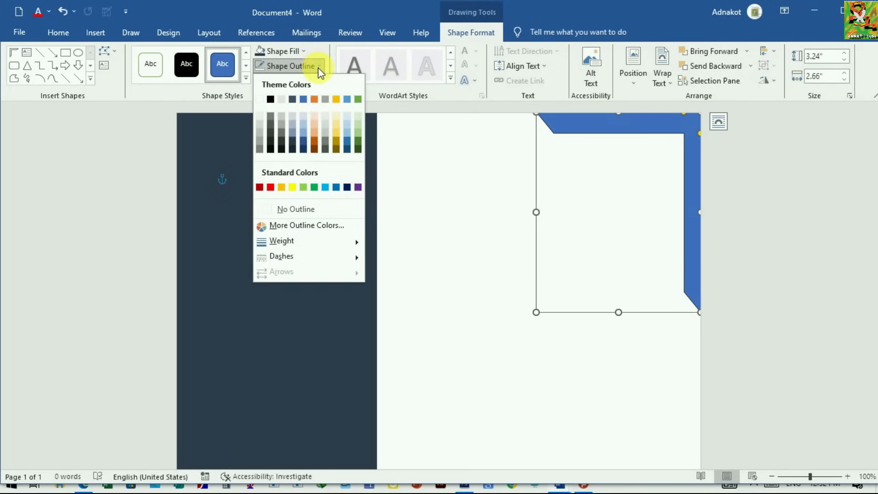
pyautogui.click(277, 208)
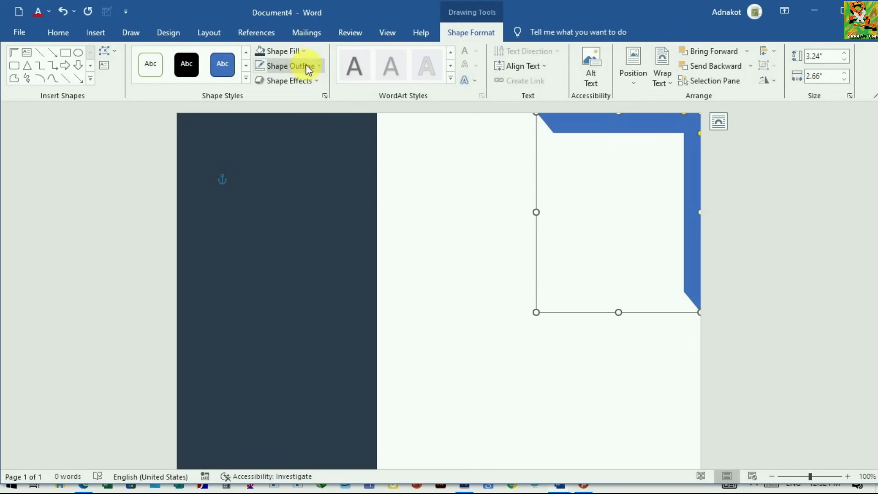
pyautogui.click(297, 51)
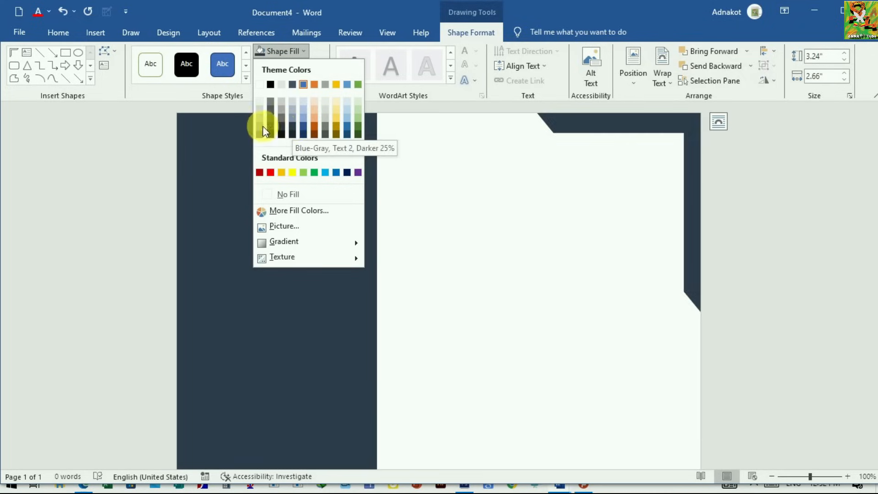
pyautogui.click(293, 128)
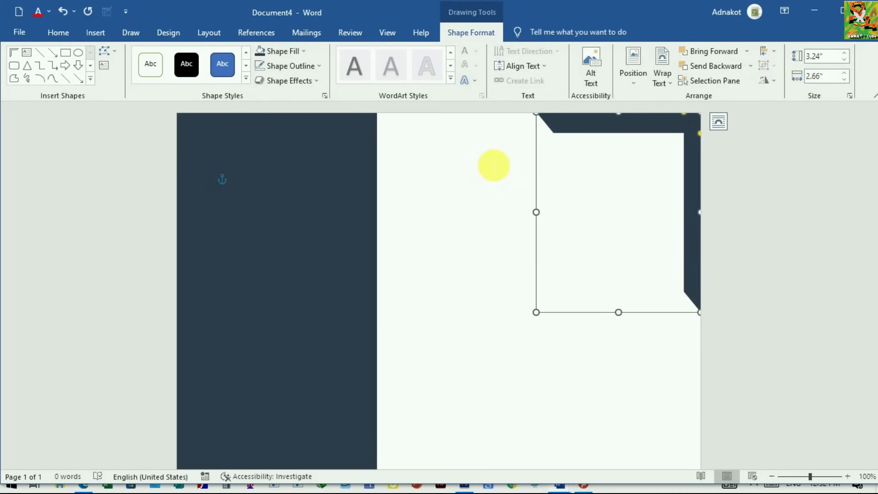
pyautogui.click(580, 180)
pyautogui.scroll(-4, 583, 270)
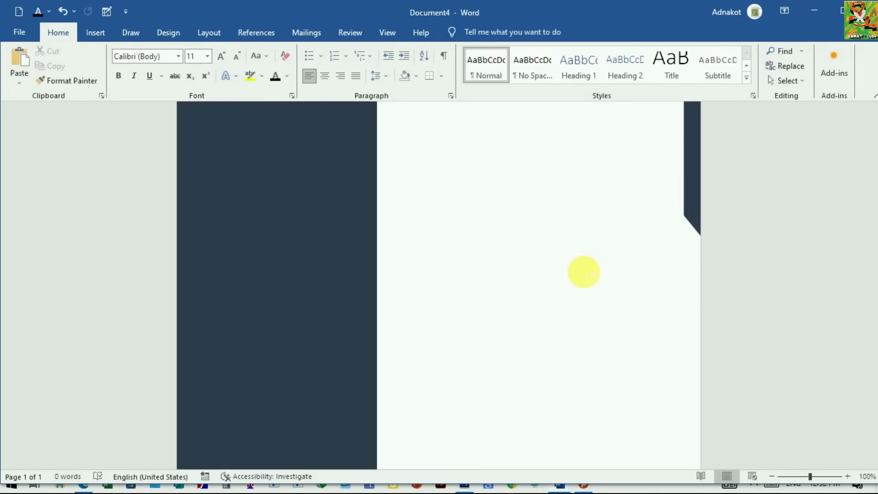
pyautogui.scroll(4, 582, 268)
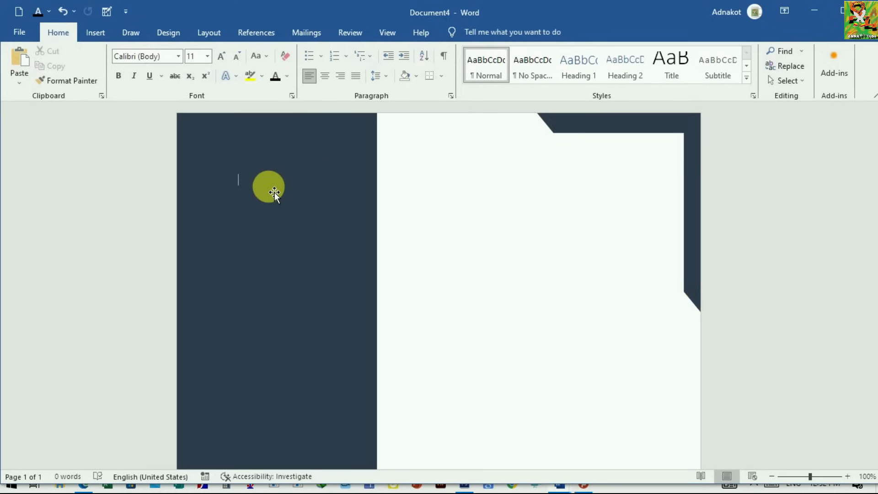
# Step: Insert the picture 111A2719.JPG.jpg from the Desktop's gr folder and set its text wrapping to In Front of Text
pyautogui.click(97, 33)
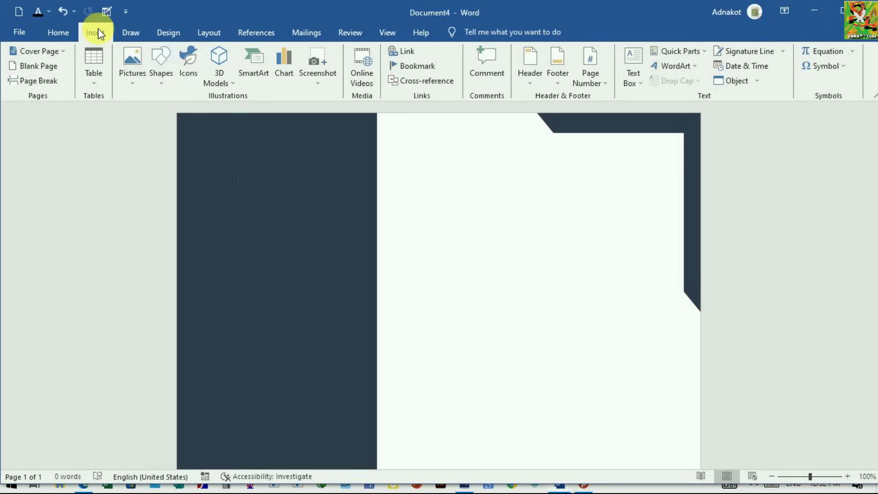
pyautogui.click(137, 86)
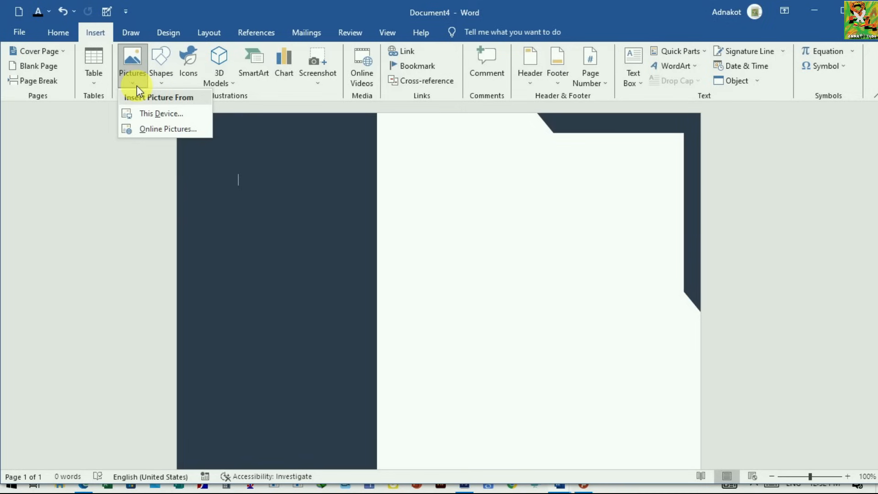
pyautogui.click(155, 114)
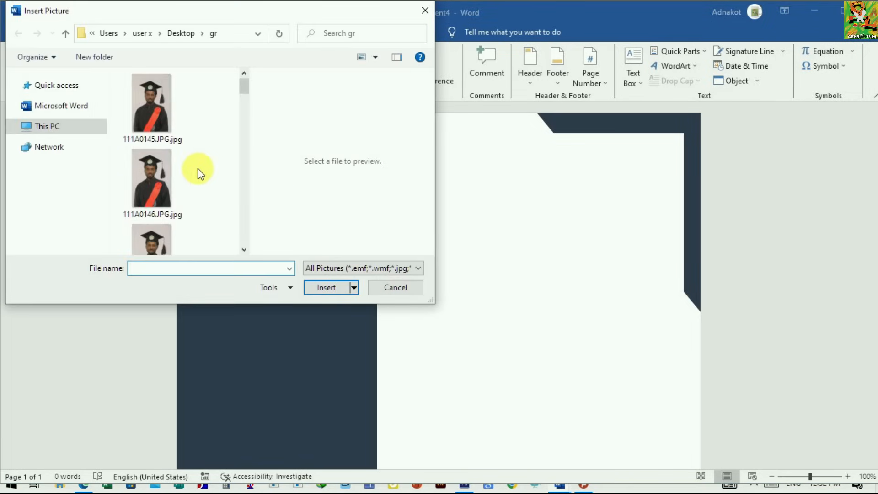
pyautogui.scroll(-15, 181, 179)
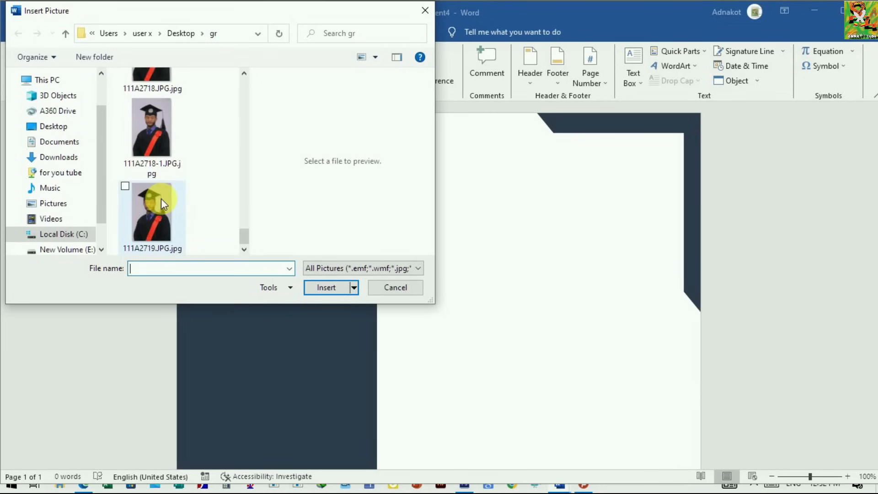
pyautogui.click(161, 199)
pyautogui.click(158, 131)
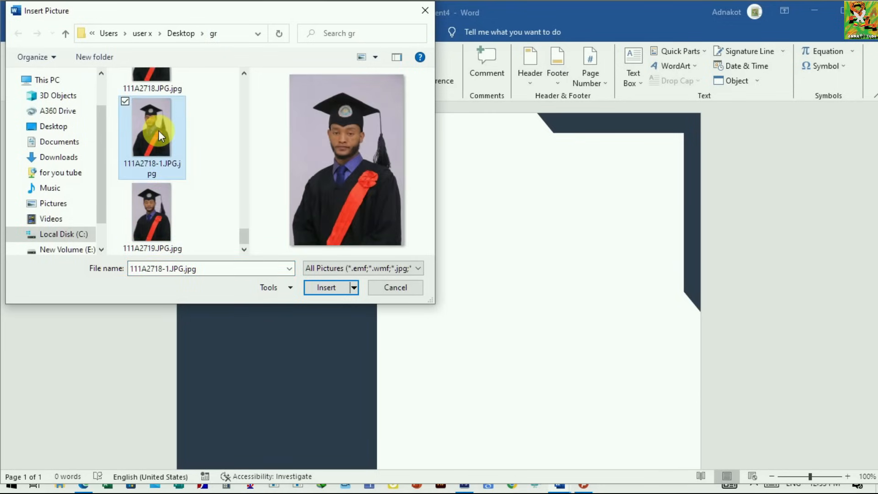
pyautogui.click(158, 208)
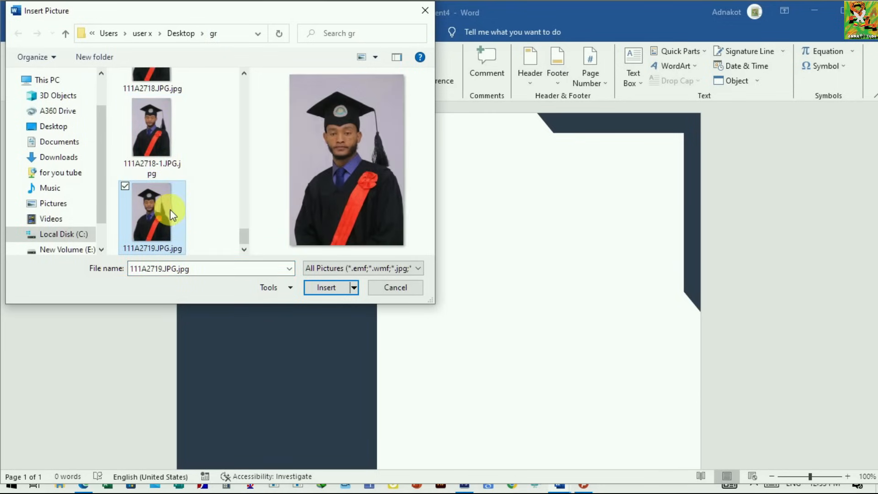
pyautogui.click(329, 286)
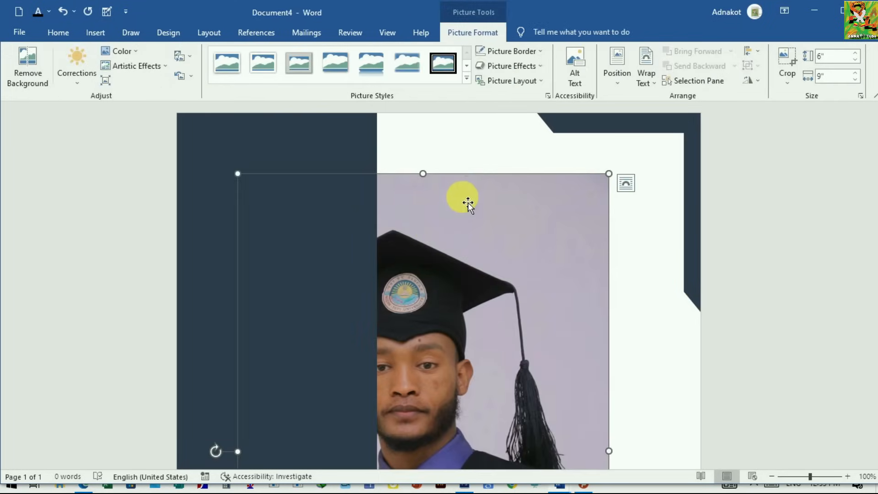
pyautogui.click(624, 184)
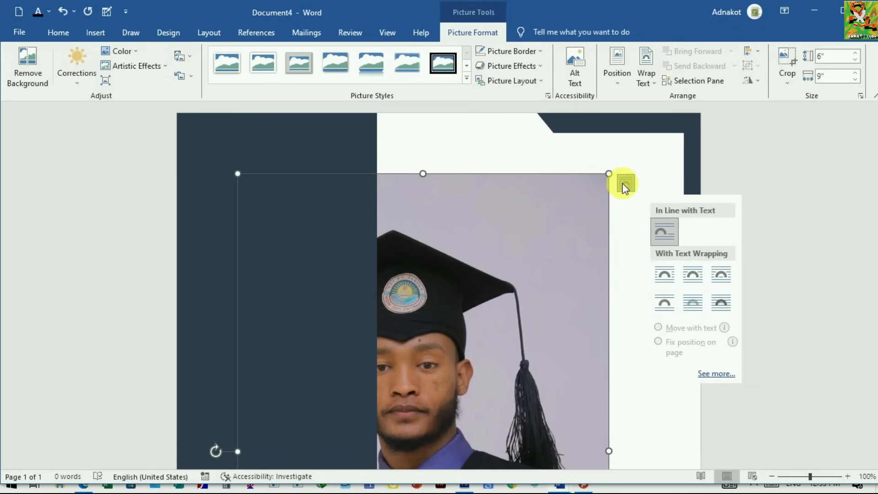
pyautogui.click(721, 305)
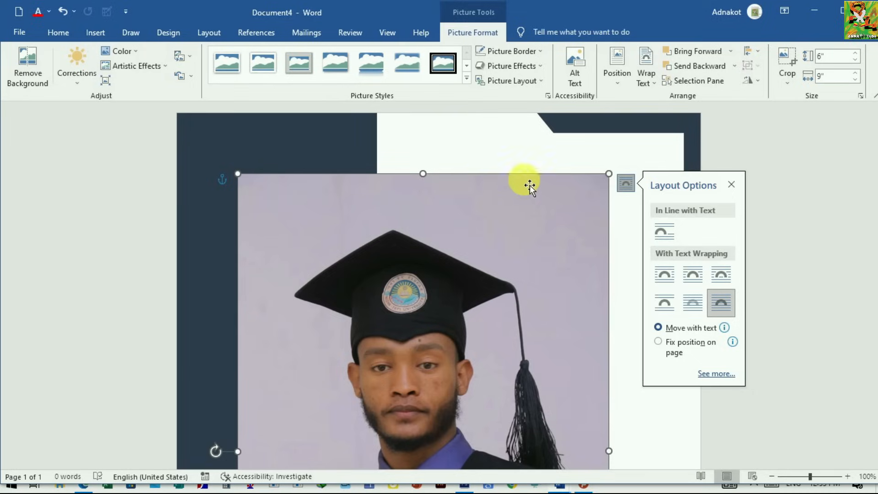
# Step: Shrink the graduation photo proportionally to about 1.81" by 2.72" and place it in the upper part of the sidebar
pyautogui.moveTo(535, 205); pyautogui.dragTo(519, 185)
pyautogui.hotkey('ctrl', 'z')
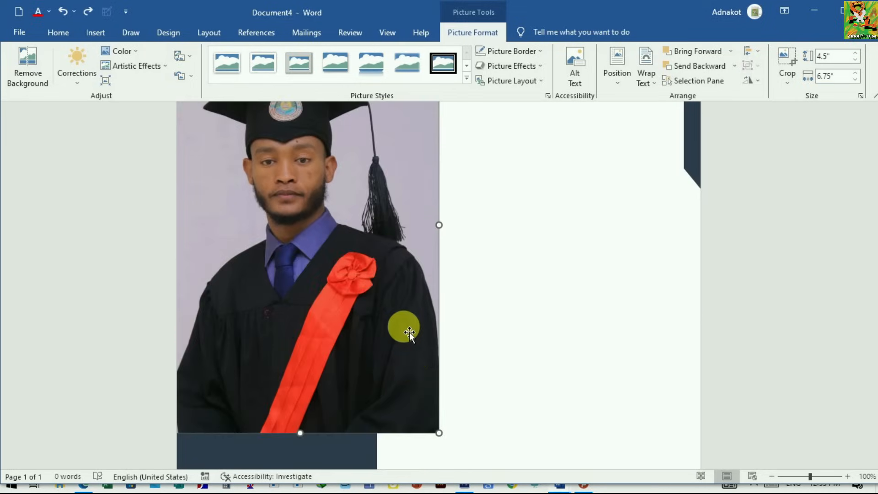
pyautogui.moveTo(440, 437); pyautogui.dragTo(338, 222)
pyautogui.scroll(5, 384, 256)
pyautogui.moveTo(358, 367); pyautogui.dragTo(304, 288)
pyautogui.moveTo(288, 236); pyautogui.dragTo(303, 238)
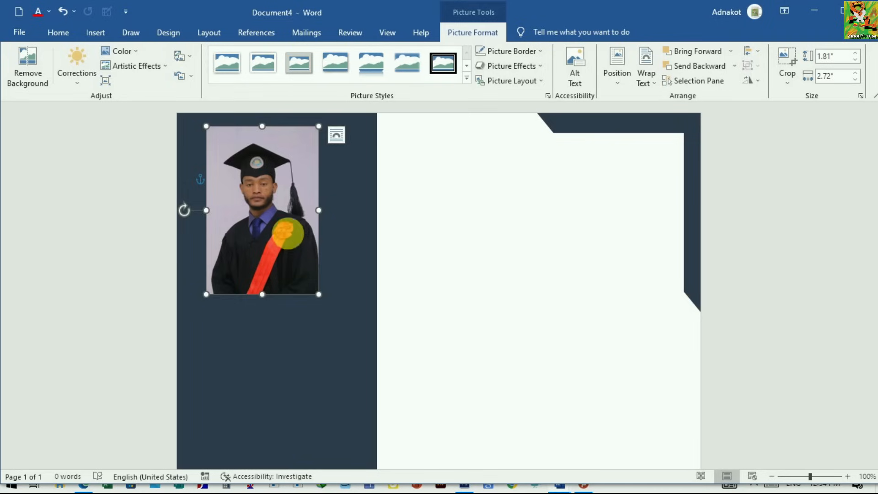
pyautogui.moveTo(289, 231); pyautogui.dragTo(288, 233)
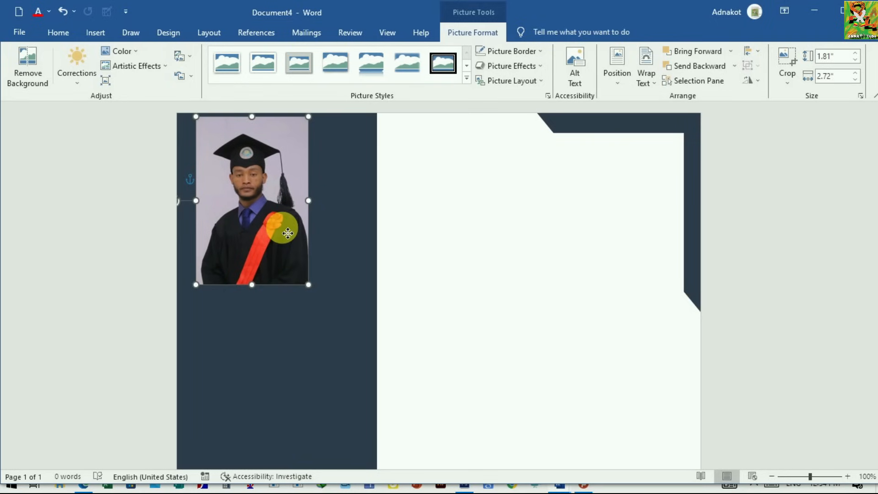
# Step: Crop the photo to an oval shape
pyautogui.click(787, 83)
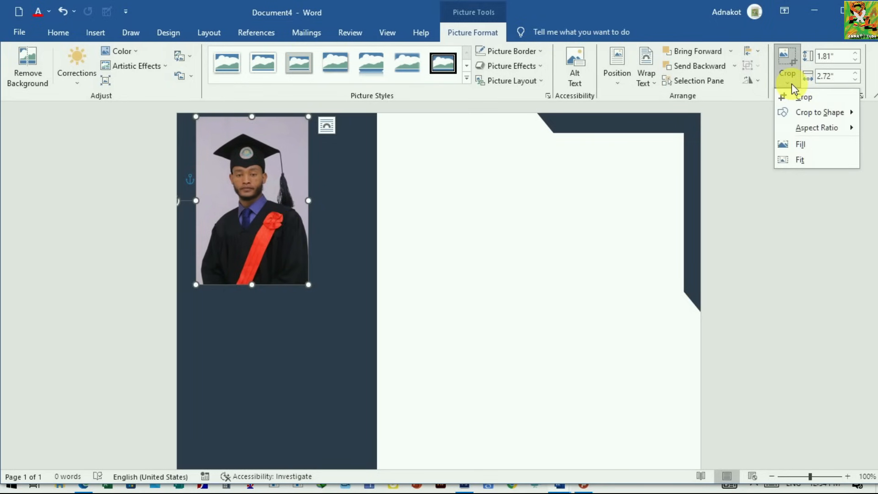
pyautogui.moveTo(807, 111)
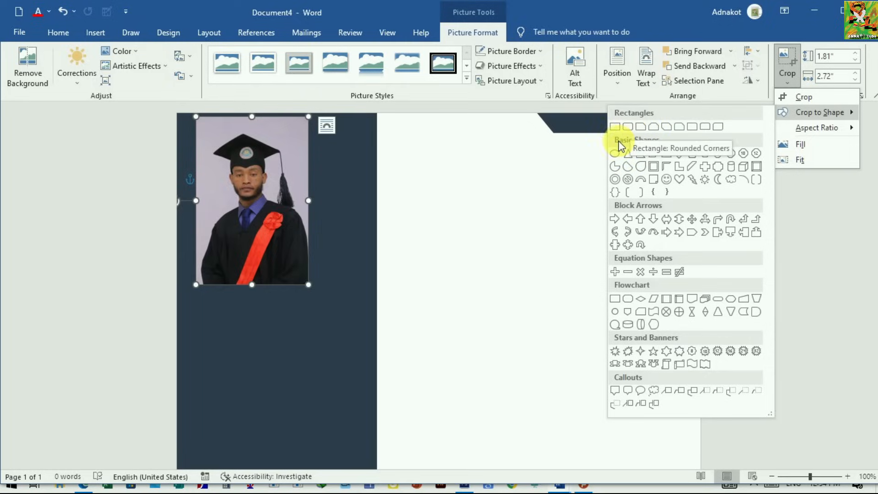
pyautogui.click(617, 153)
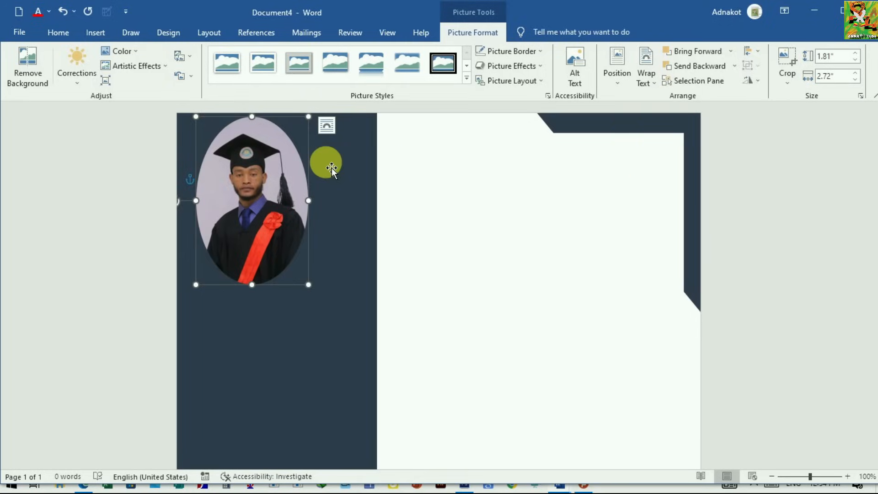
# Step: Crop the photo to the Rectangle: Rounded Corners shape
pyautogui.click(789, 81)
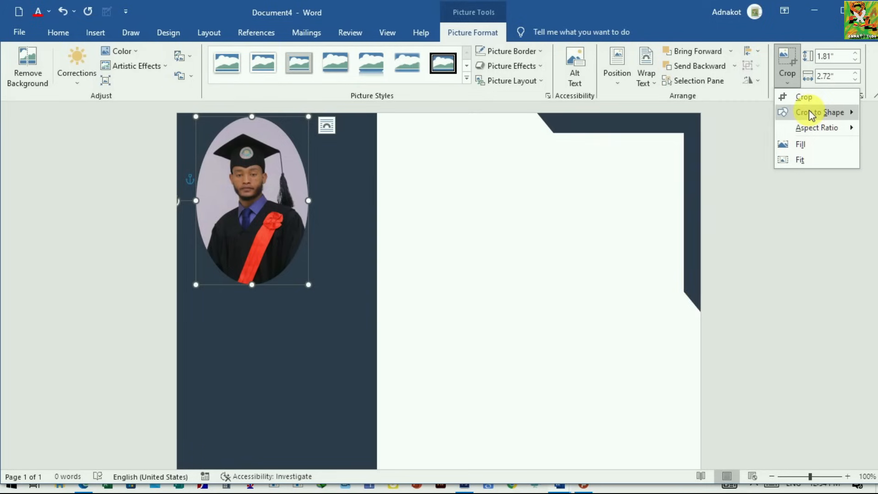
pyautogui.moveTo(806, 110)
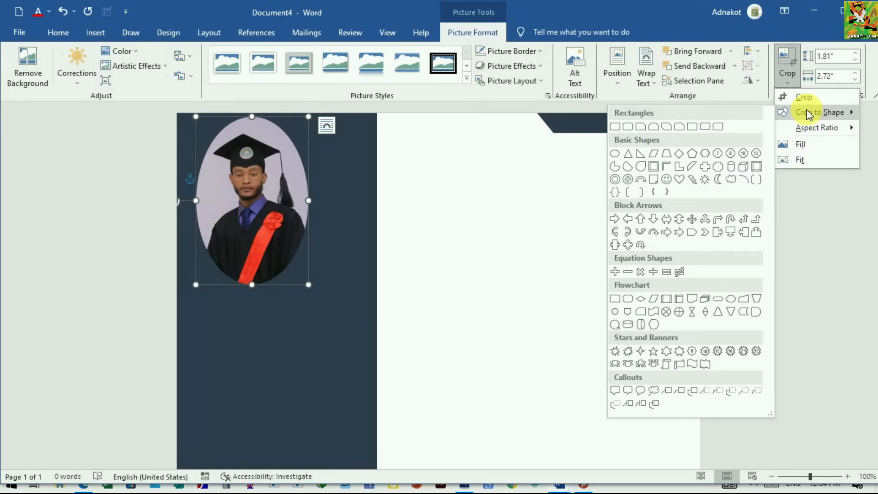
pyautogui.click(629, 128)
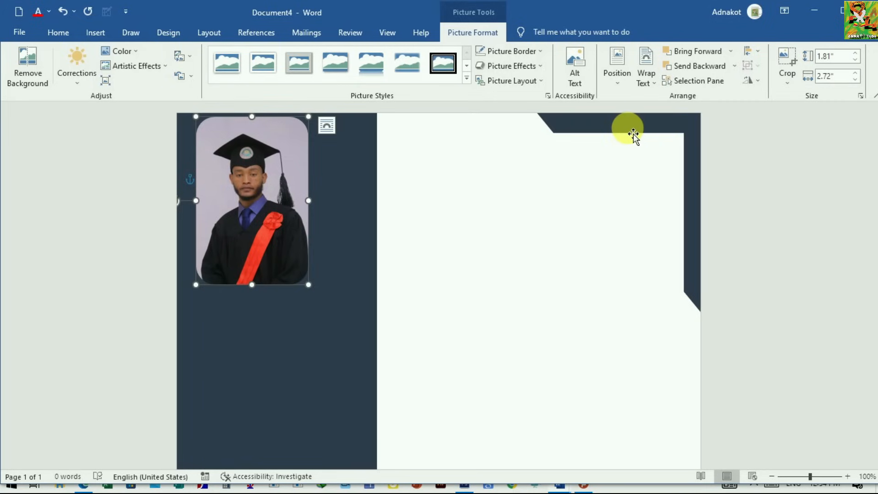
# Step: Crop the photo to a 1:1 aspect ratio, shifting the image down so the cap and face fit inside the crop area
pyautogui.click(786, 85)
pyautogui.moveTo(821, 132)
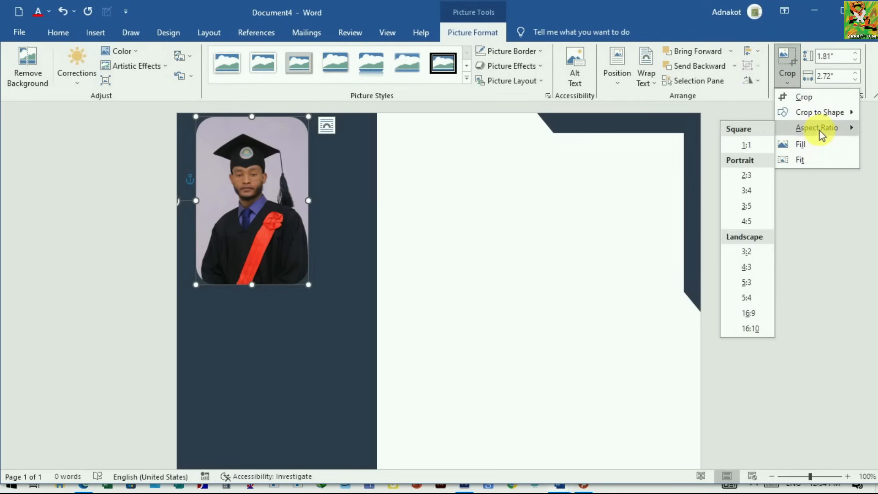
pyautogui.click(745, 144)
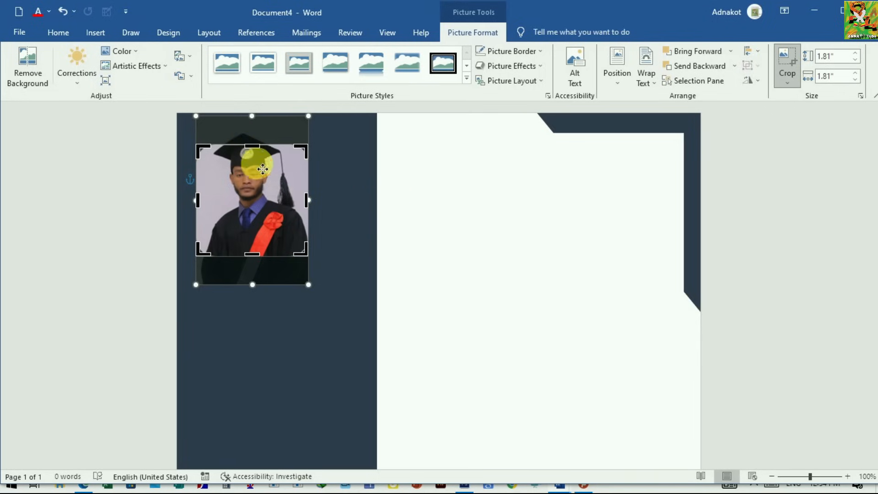
pyautogui.moveTo(262, 169); pyautogui.dragTo(261, 191)
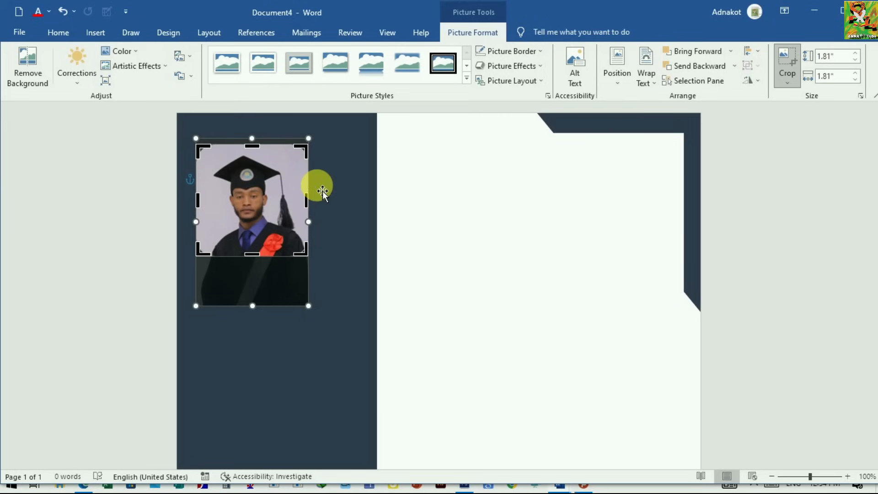
pyautogui.click(401, 172)
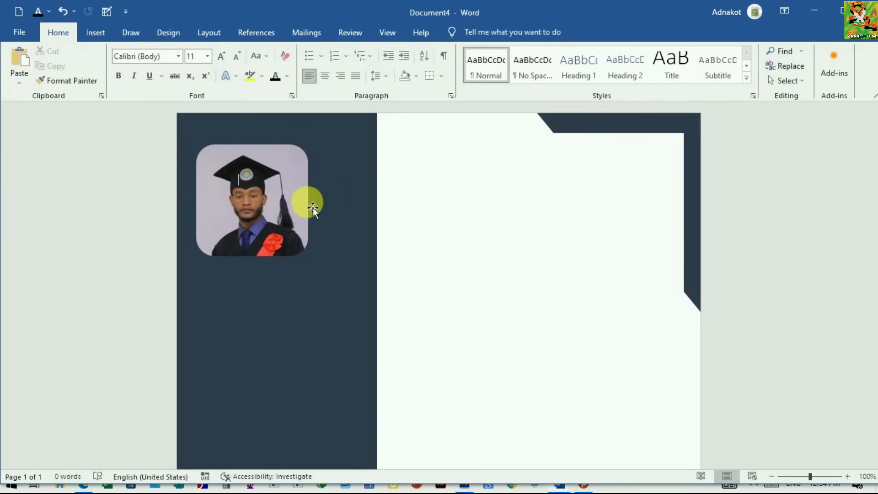
# Step: Move the cropped photo up so that it sits roughly centered near the top of the sidebar
pyautogui.moveTo(303, 201); pyautogui.dragTo(322, 180)
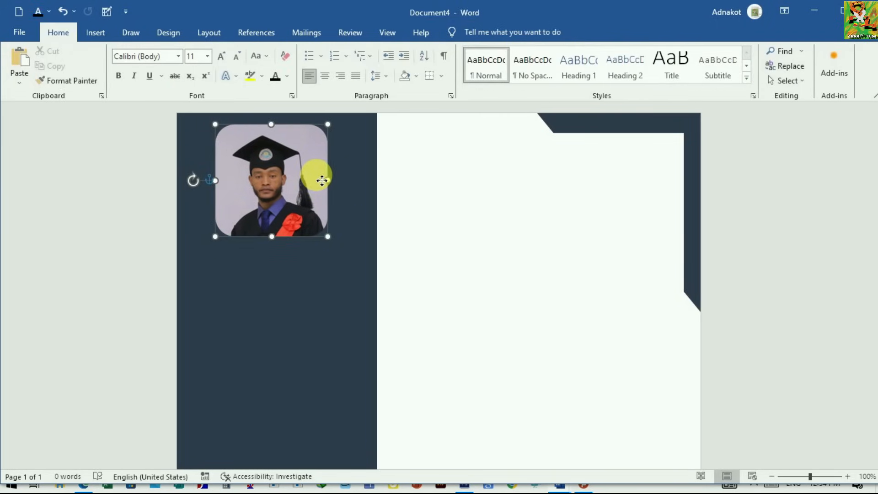
pyautogui.click(383, 203)
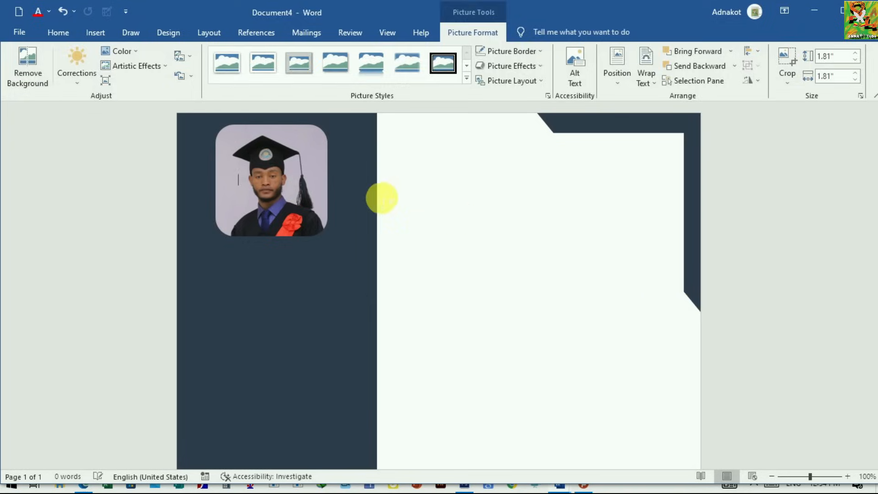
pyautogui.click(339, 238)
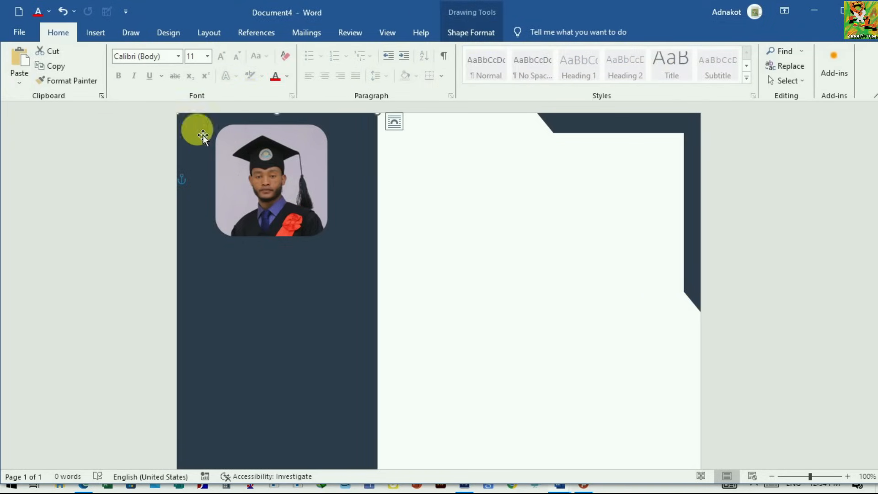
# Step: Insert a text box about 0.72" high and 2.66" wide below the profile photo and enter the person's full name
pyautogui.click(96, 33)
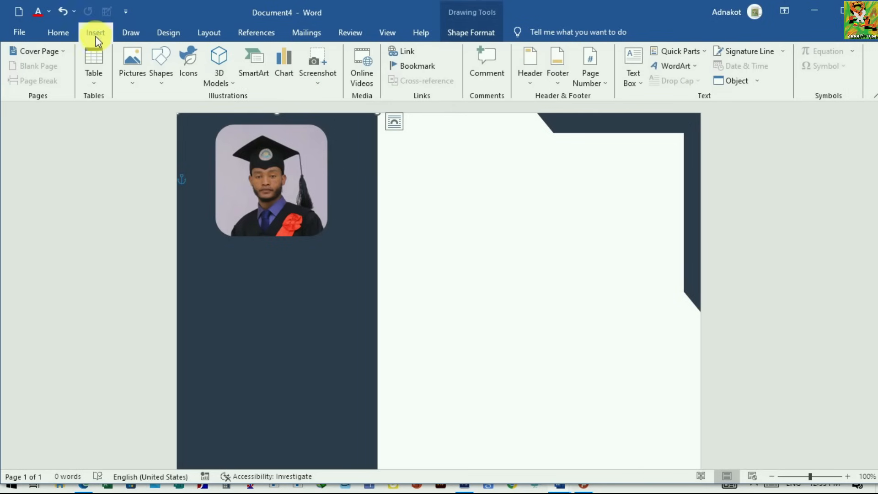
pyautogui.click(167, 87)
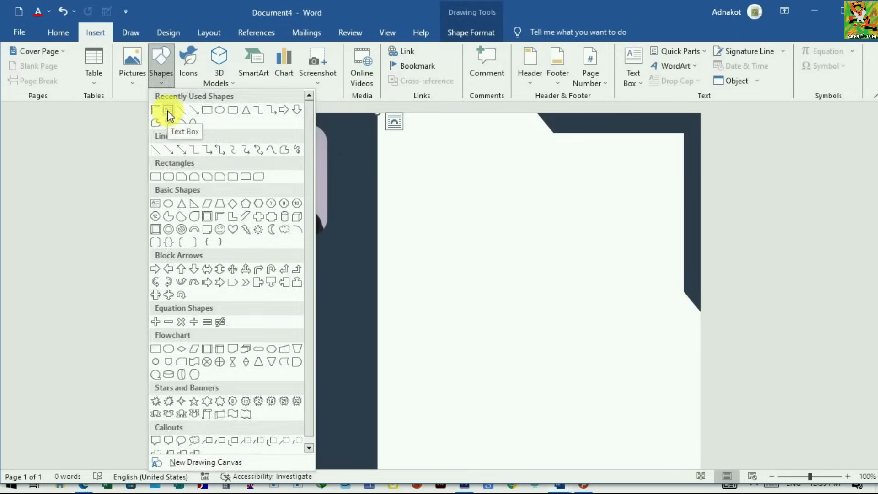
pyautogui.click(167, 111)
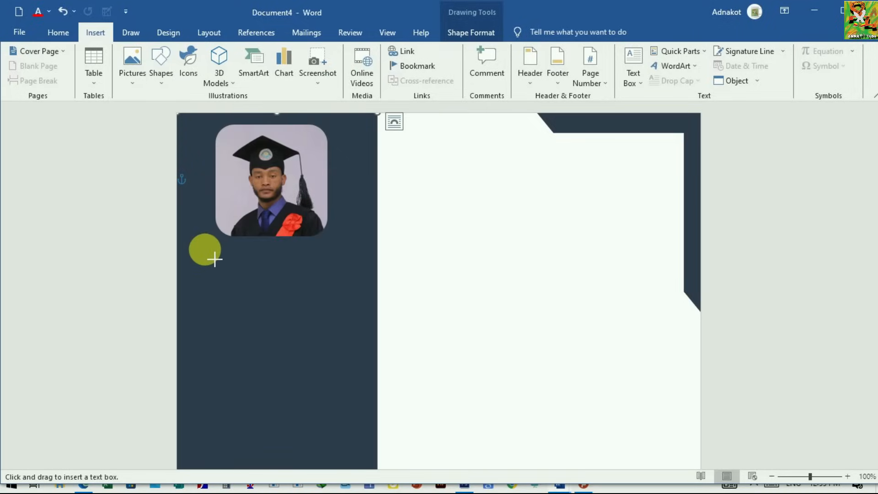
pyautogui.moveTo(193, 245); pyautogui.dragTo(363, 294)
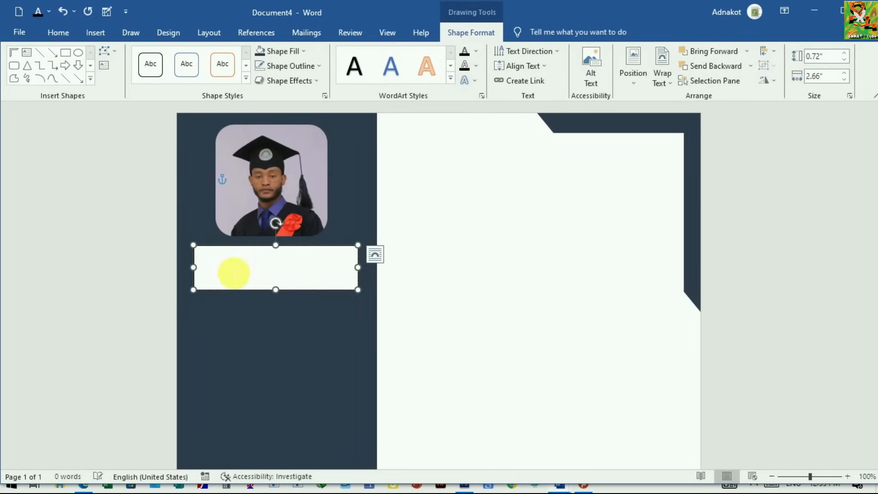
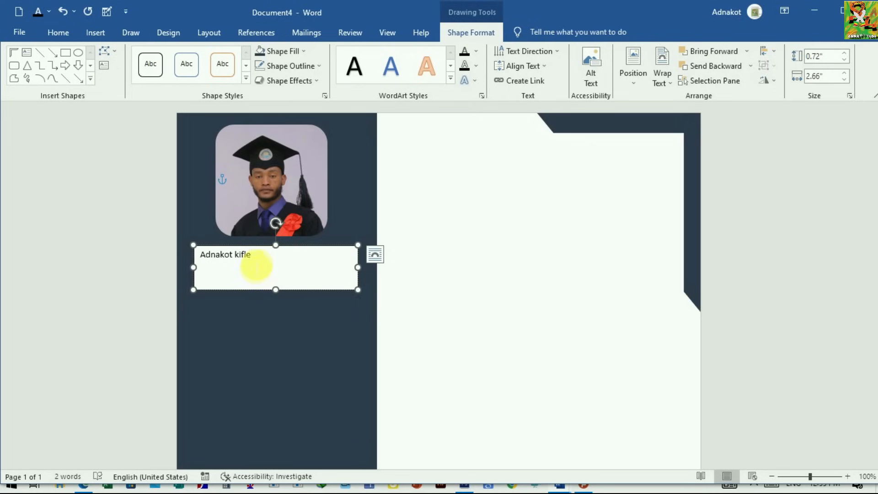
# Step: Format the name below the photo as 28 pt bold Times New Roman
pyautogui.moveTo(262, 261); pyautogui.dragTo(203, 256)
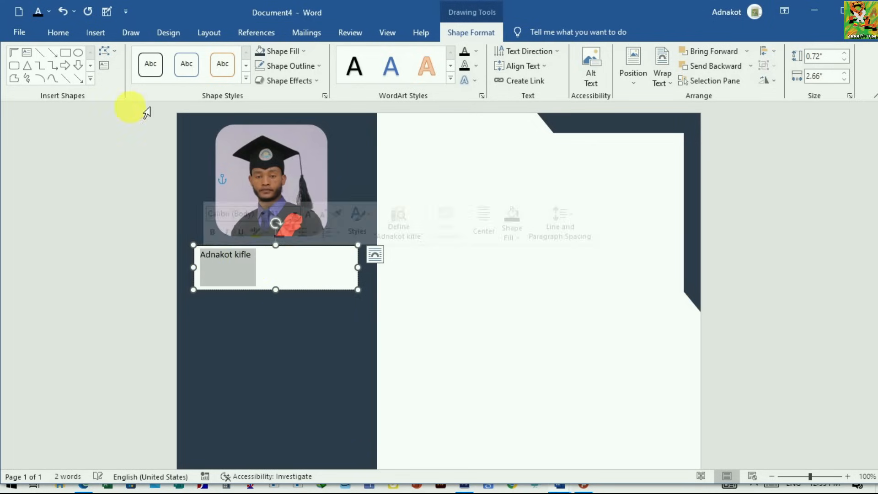
pyautogui.click(64, 32)
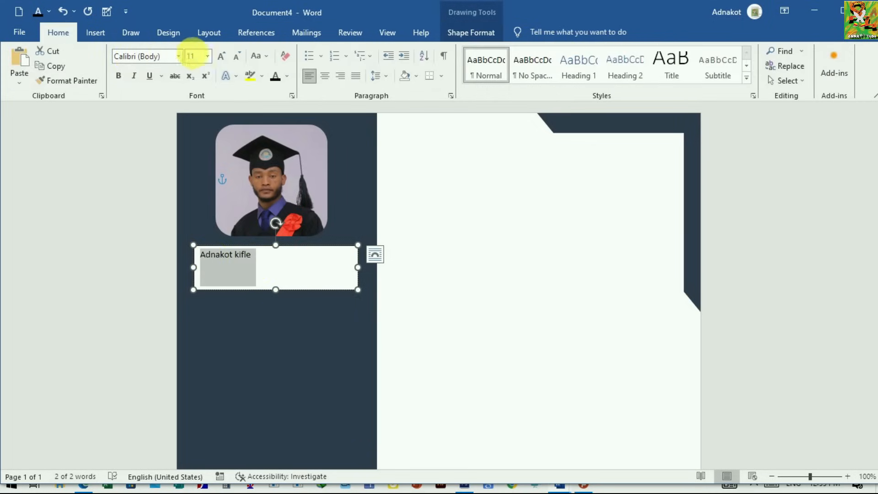
pyautogui.click(208, 57)
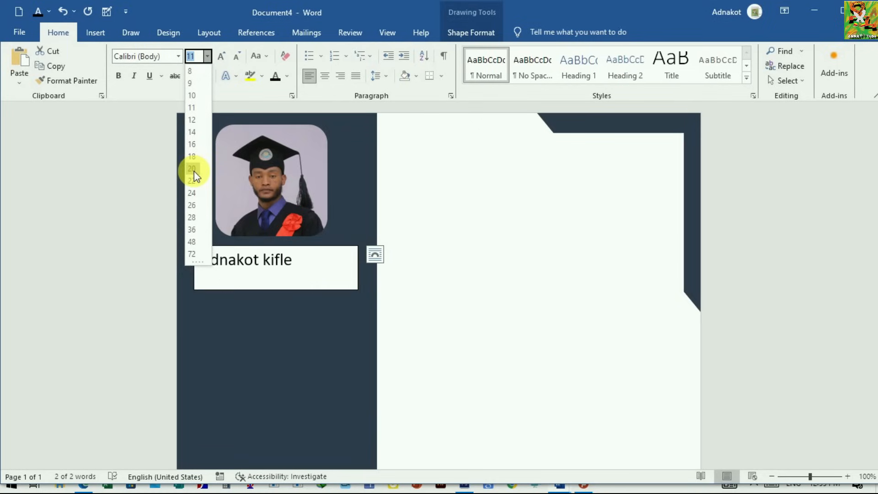
pyautogui.click(192, 217)
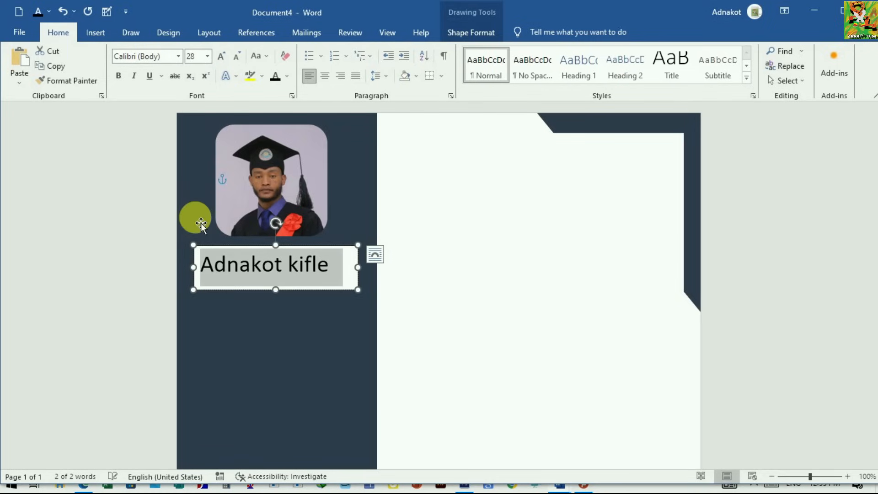
pyautogui.click(117, 75)
pyautogui.click(169, 59)
pyautogui.write('Times New Roma')
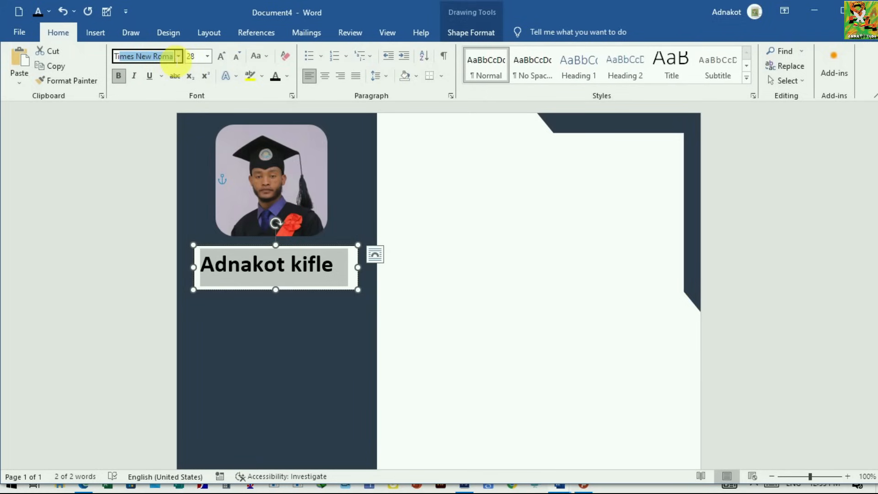
pyautogui.press('Return')
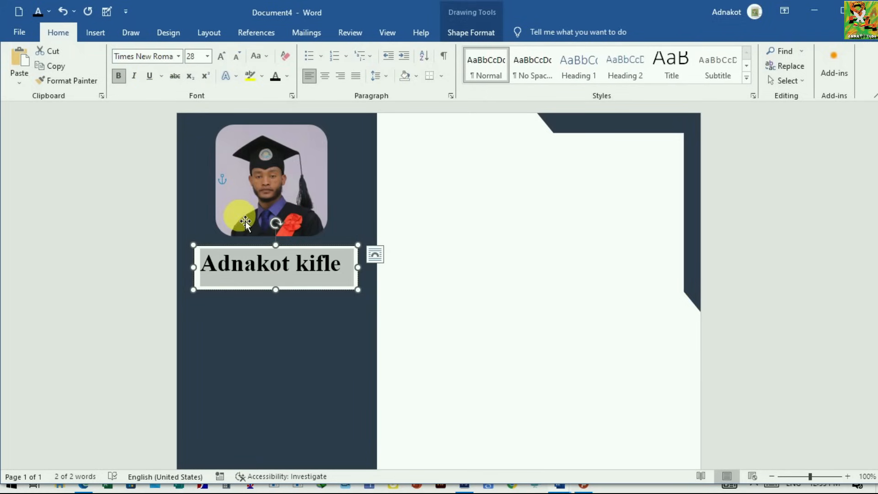
pyautogui.click(281, 352)
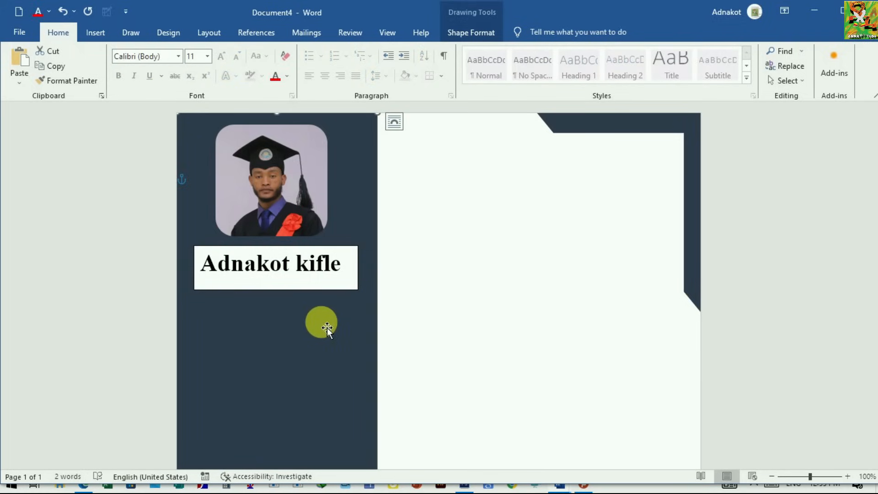
# Step: Remove the fill and the outline from the name's text box
pyautogui.click(262, 282)
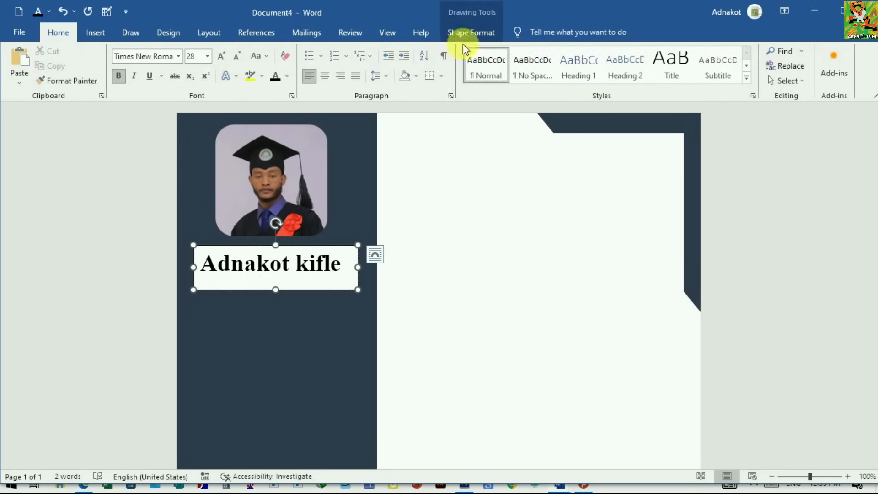
pyautogui.click(480, 35)
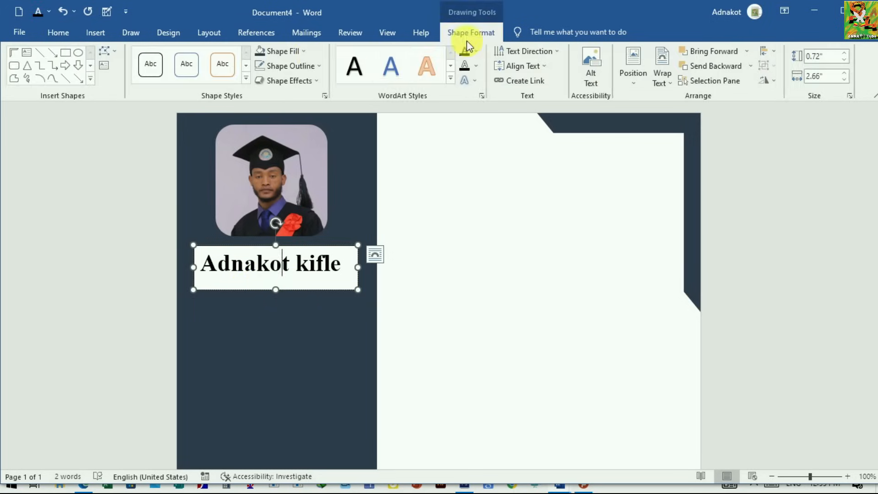
pyautogui.click(303, 52)
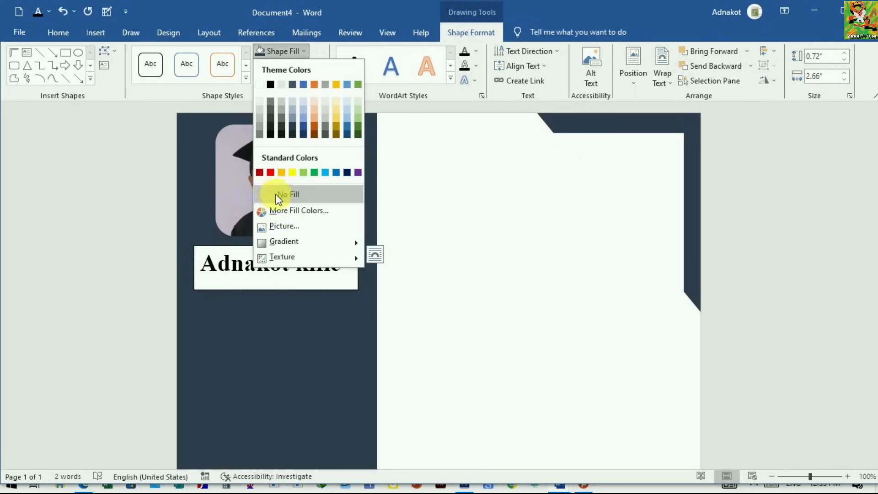
pyautogui.click(270, 195)
pyautogui.click(281, 256)
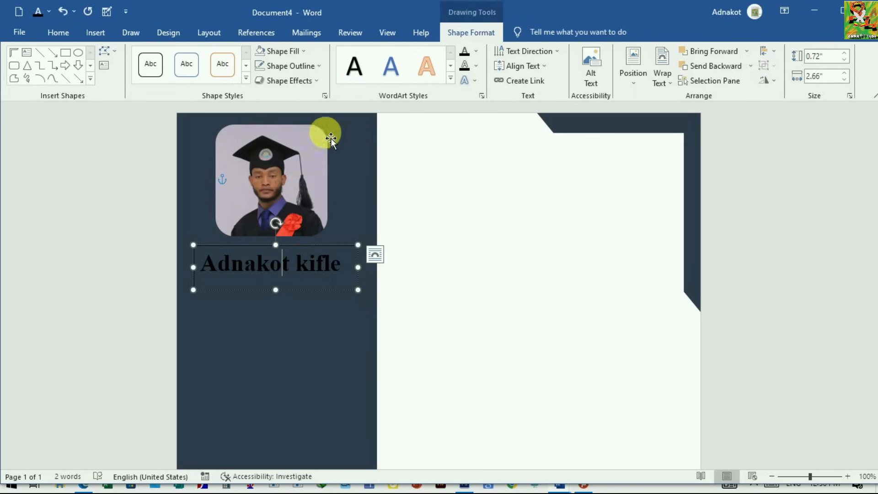
pyautogui.click(318, 67)
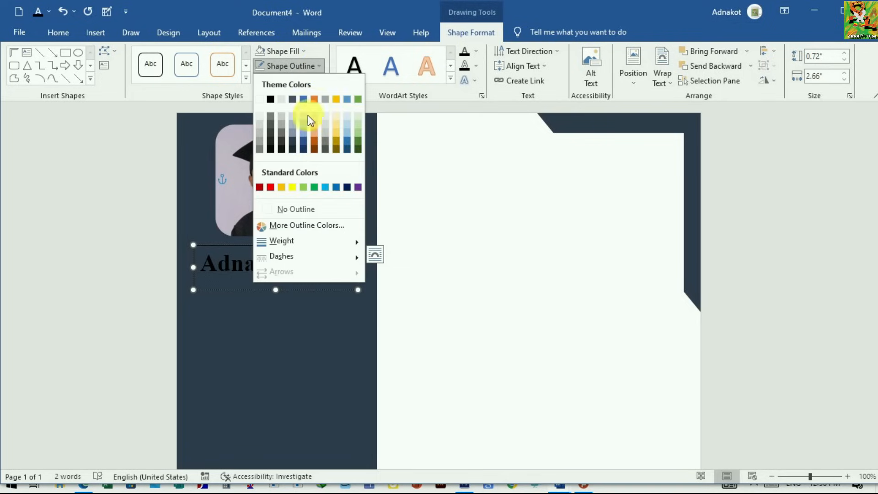
pyautogui.click(280, 209)
pyautogui.click(286, 317)
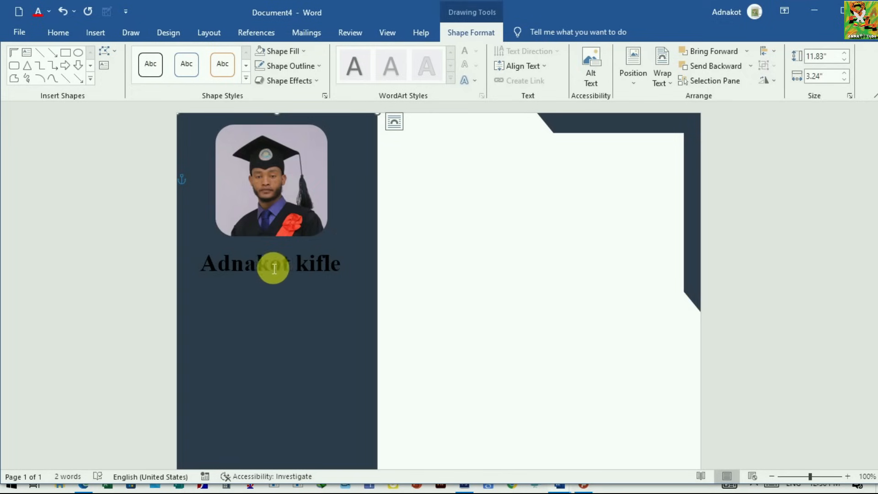
# Step: Change the font colour of the name to white
pyautogui.moveTo(213, 269); pyautogui.dragTo(341, 267)
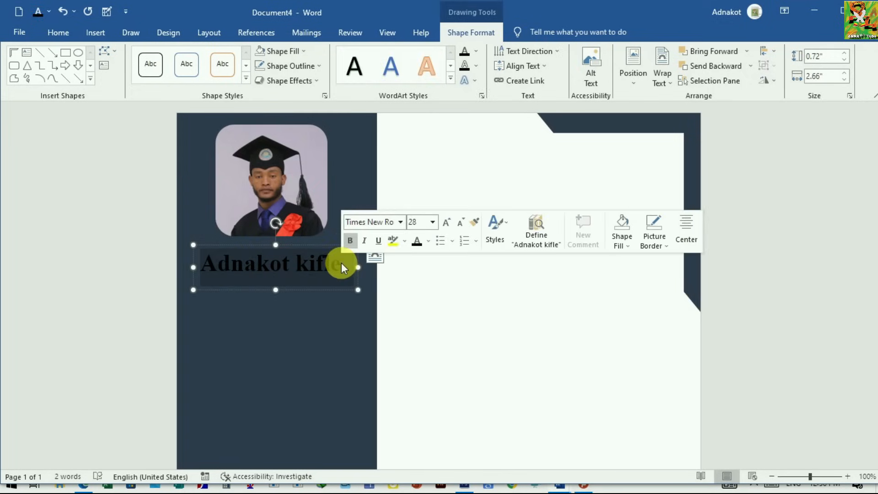
pyautogui.click(59, 33)
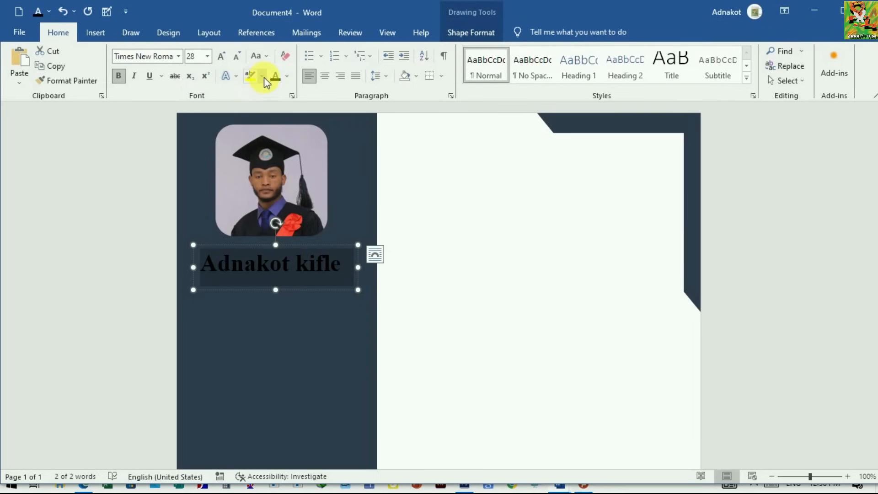
pyautogui.click(286, 76)
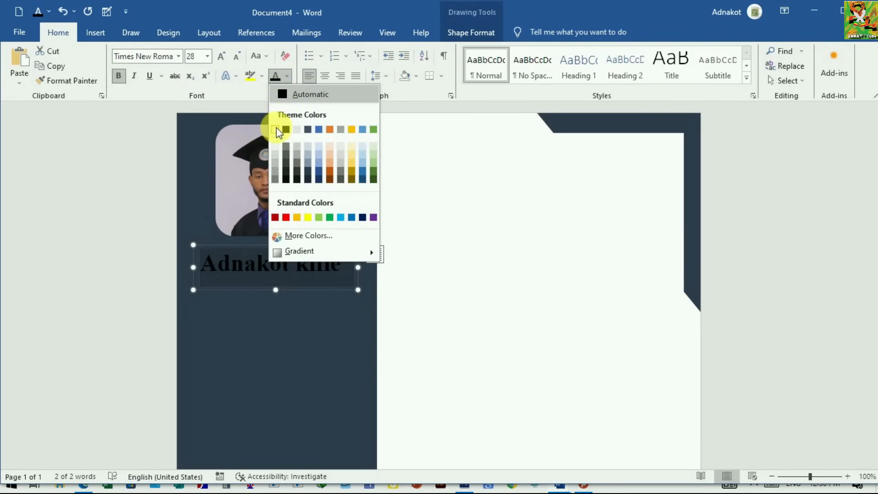
pyautogui.click(275, 130)
pyautogui.click(338, 334)
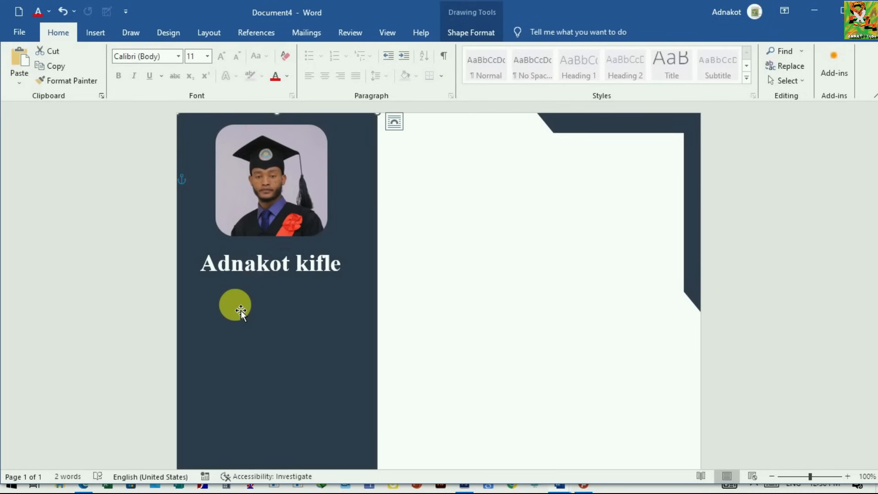
# Step: Duplicate the name's text box and place the copy directly below the original in the sidebar
pyautogui.scroll(-1, 252, 309)
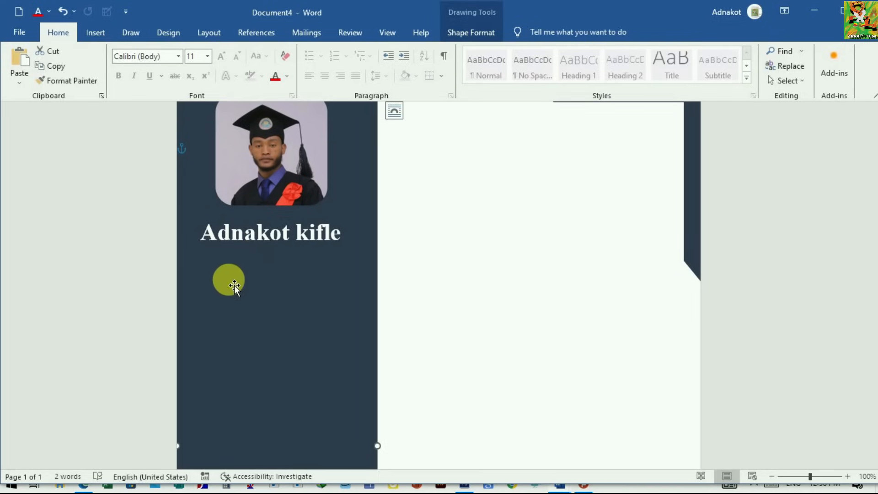
pyautogui.scroll(1, 286, 299)
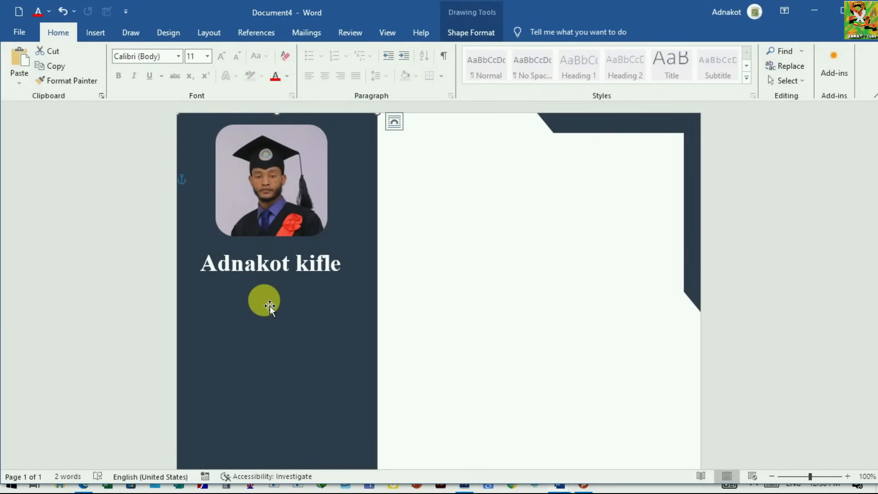
pyautogui.click(248, 278)
pyautogui.rightClick(249, 291)
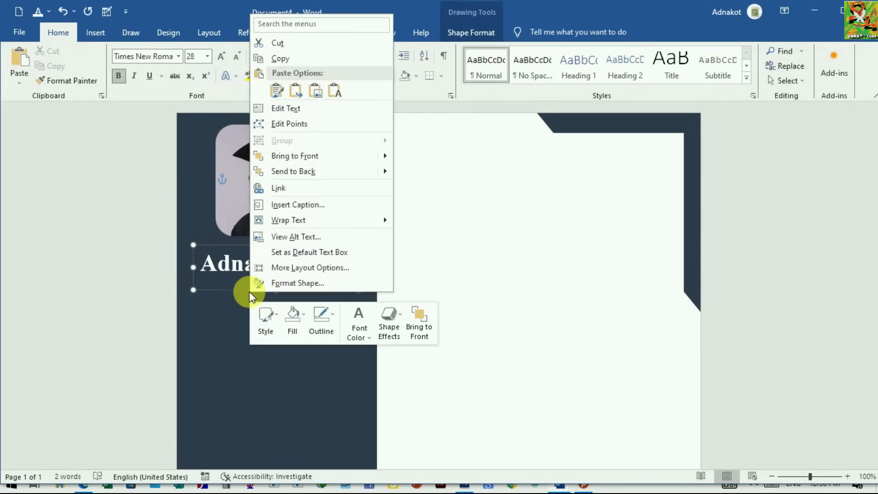
pyautogui.click(286, 60)
pyautogui.click(224, 324)
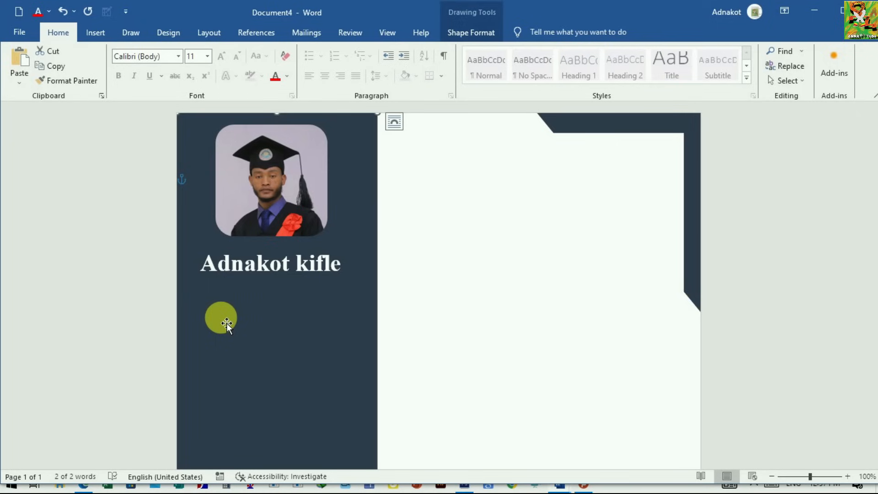
pyautogui.rightClick(226, 322)
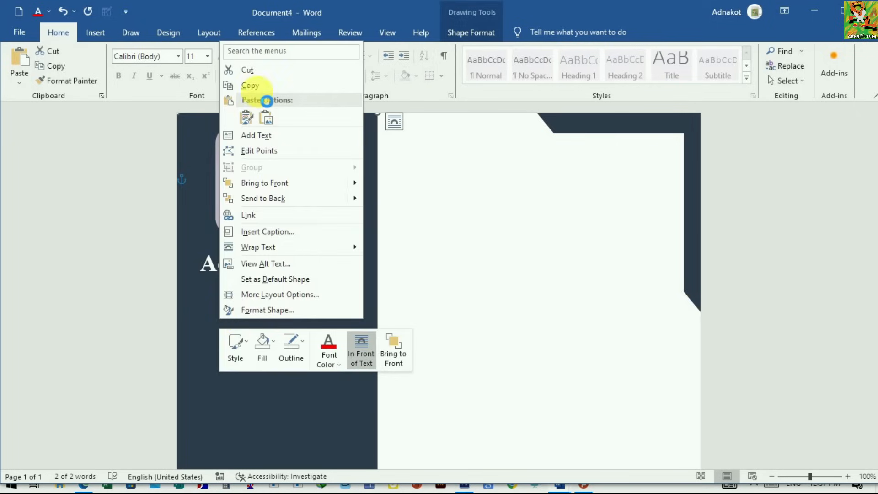
pyautogui.click(246, 117)
pyautogui.moveTo(274, 133); pyautogui.dragTo(290, 329)
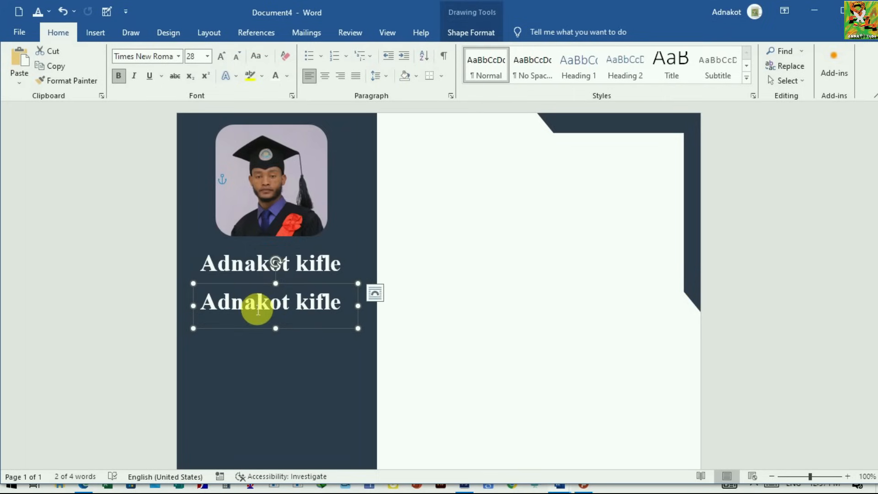
# Step: Set the text in the duplicated text box to 16 pt
pyautogui.moveTo(339, 303); pyautogui.dragTo(200, 302)
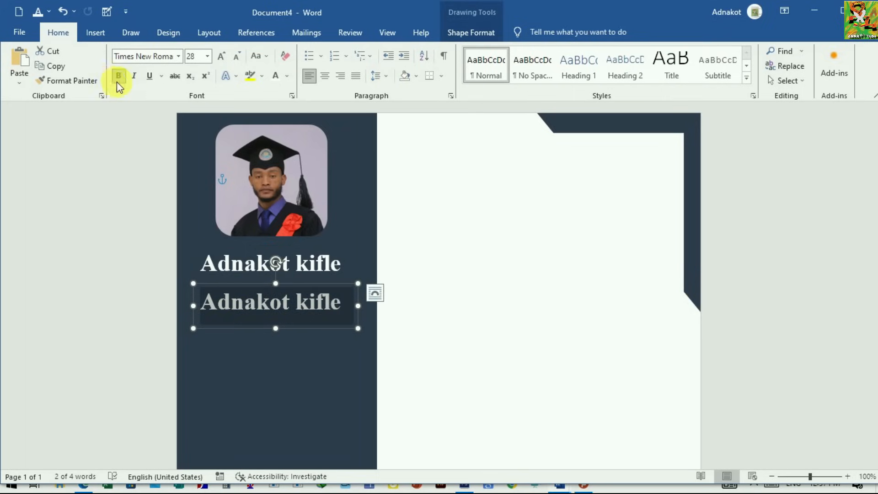
pyautogui.click(207, 55)
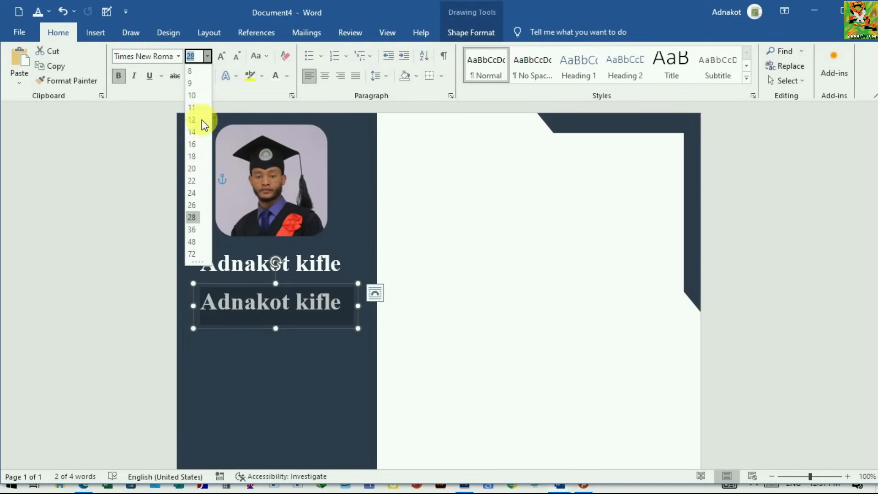
pyautogui.click(192, 144)
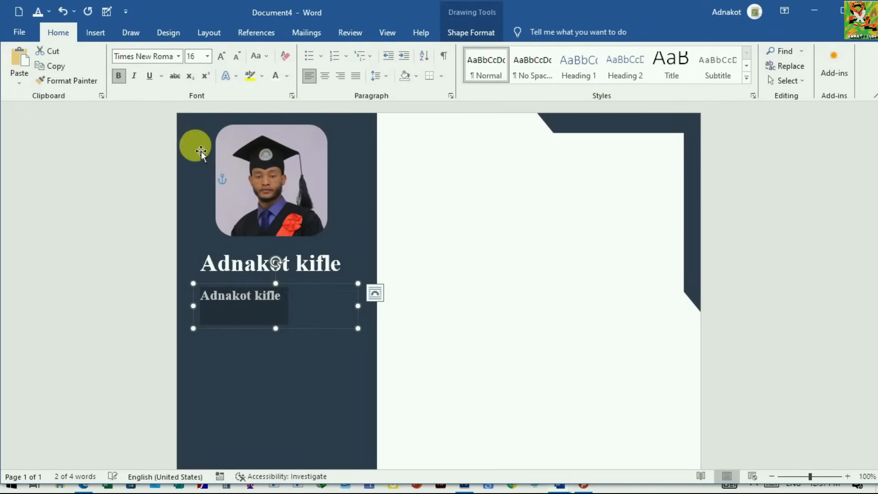
# Step: Replace the text in the duplicated text box with the person's phone number
pyautogui.moveTo(289, 297); pyautogui.dragTo(213, 294)
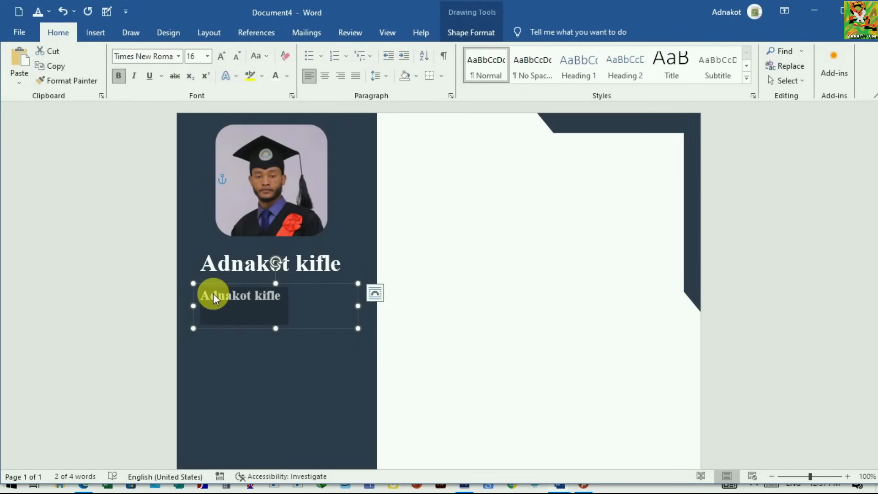
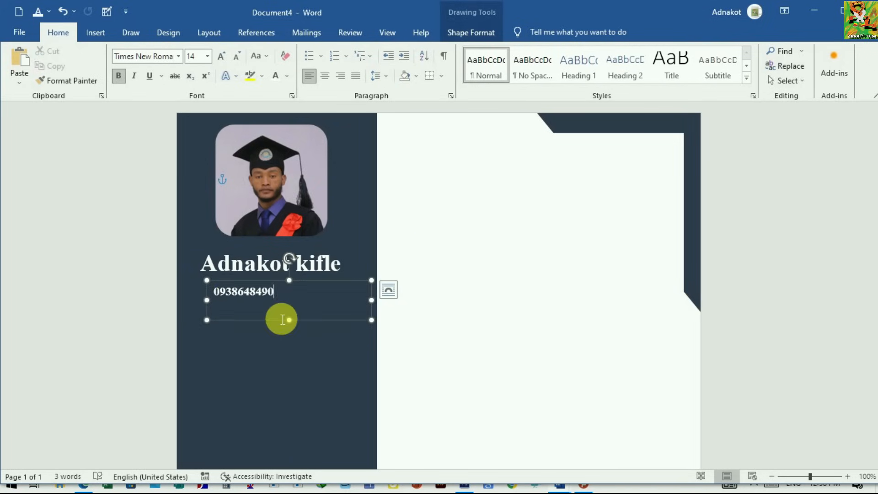
# Step: Add the person's e-mail address on a new line below the phone number and extend the text box downward
pyautogui.press('Return')
pyautogui.click(274, 324)
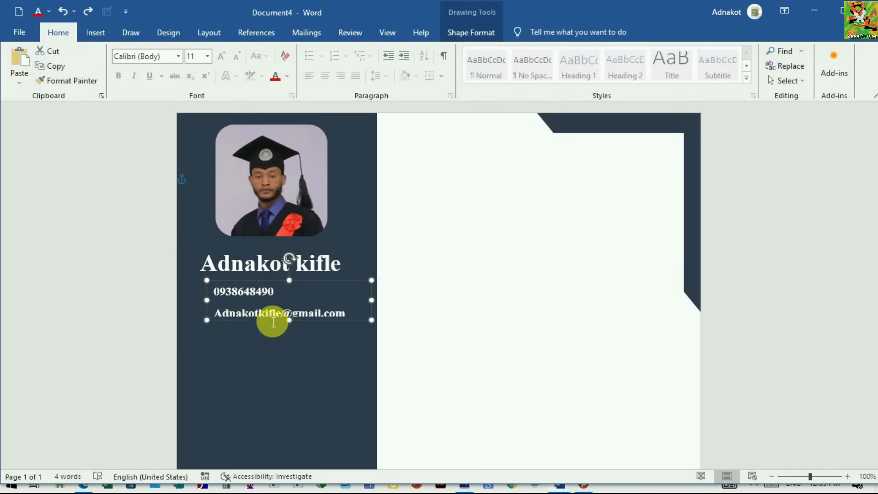
pyautogui.moveTo(290, 327); pyautogui.dragTo(290, 356)
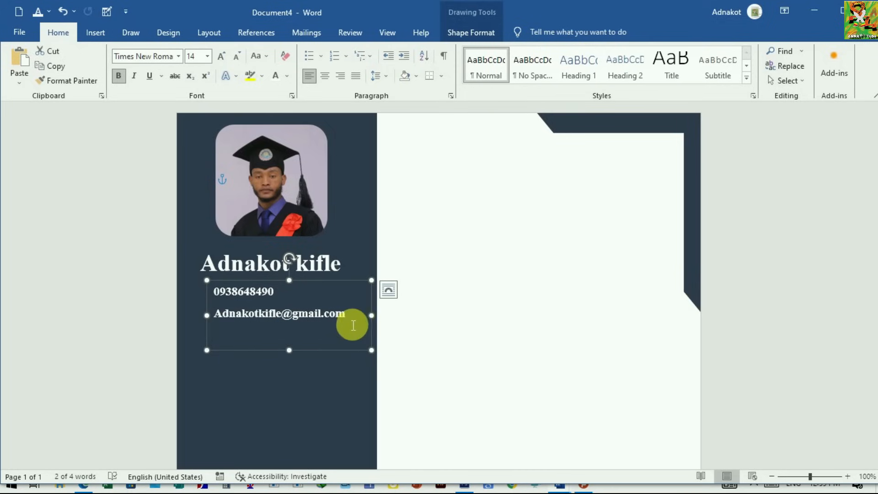
# Step: Add a third contact line reading AA below the e-mail address and shift the contact text box slightly right
pyautogui.click(226, 338)
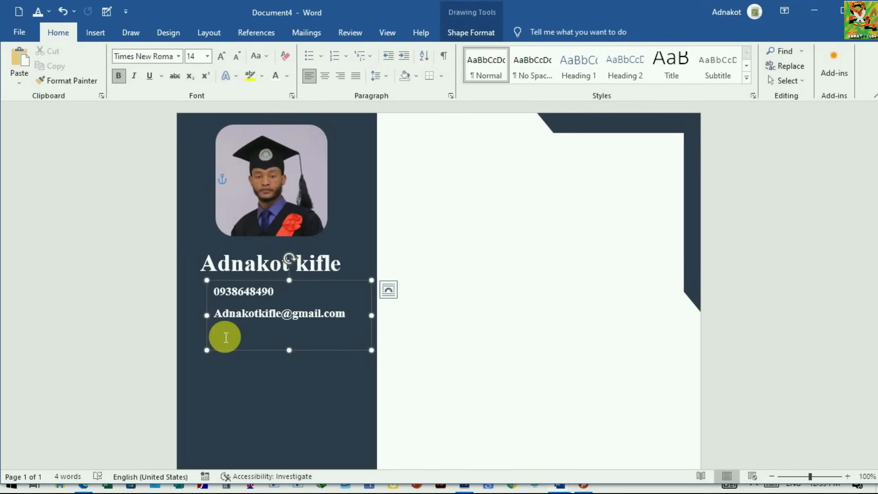
pyautogui.write('AA')
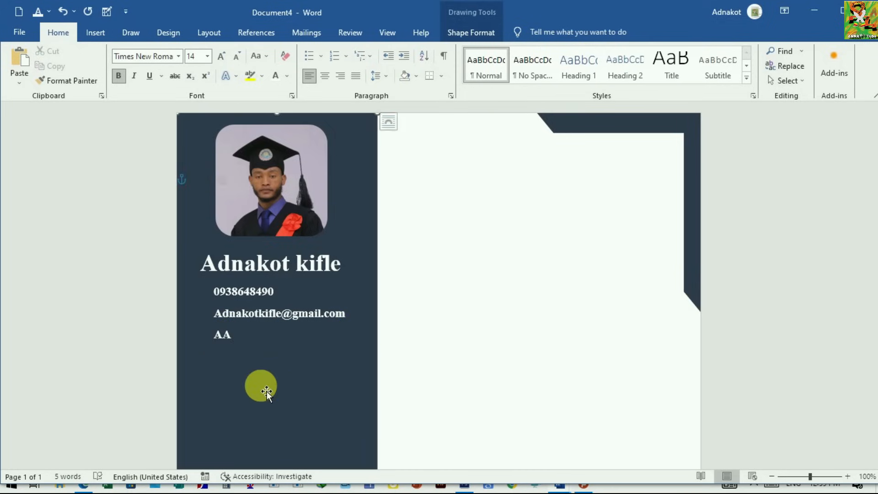
pyautogui.click(267, 392)
pyautogui.moveTo(262, 353); pyautogui.dragTo(280, 349)
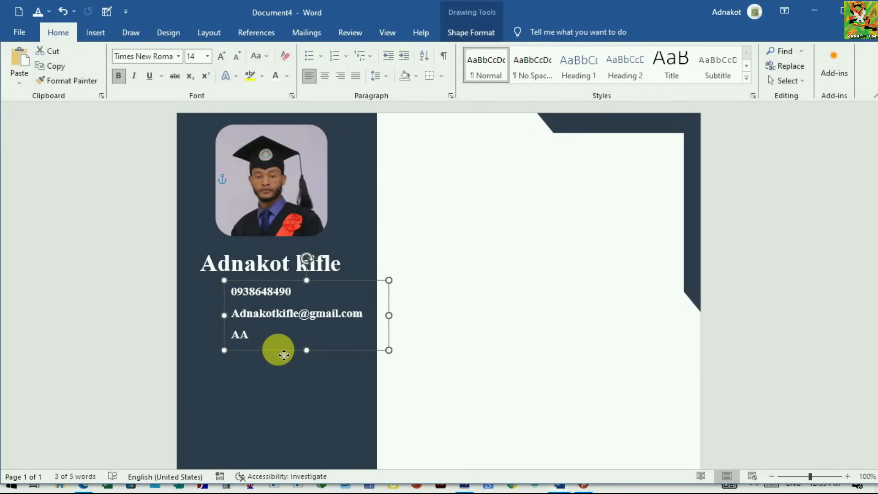
pyautogui.click(279, 369)
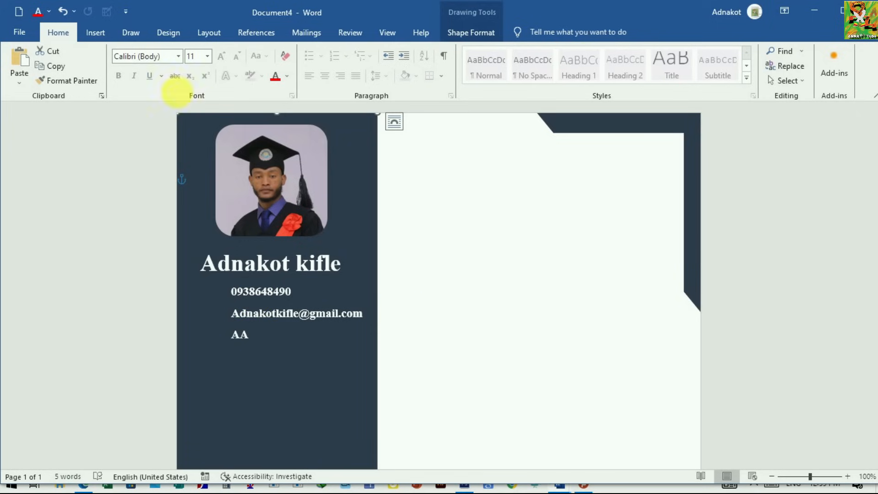
# Step: Search the icon library for PHONE and insert the ringing handset icon
pyautogui.click(100, 32)
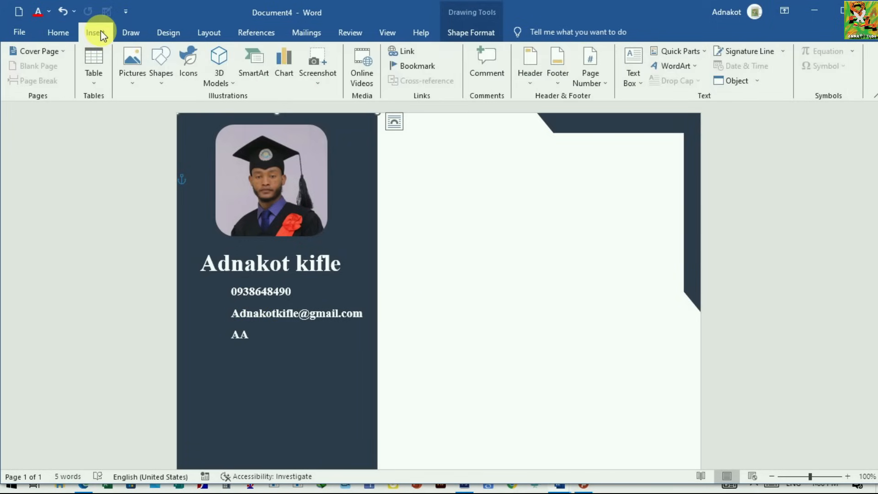
pyautogui.click(194, 64)
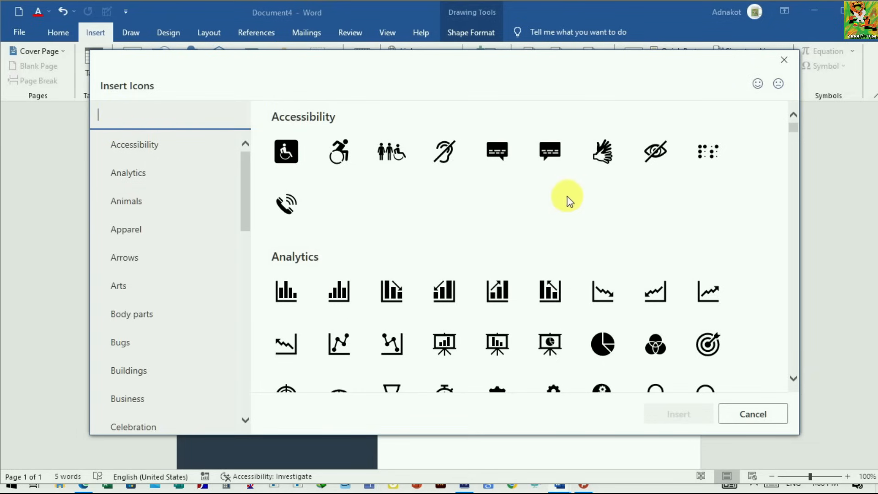
pyautogui.click(135, 124)
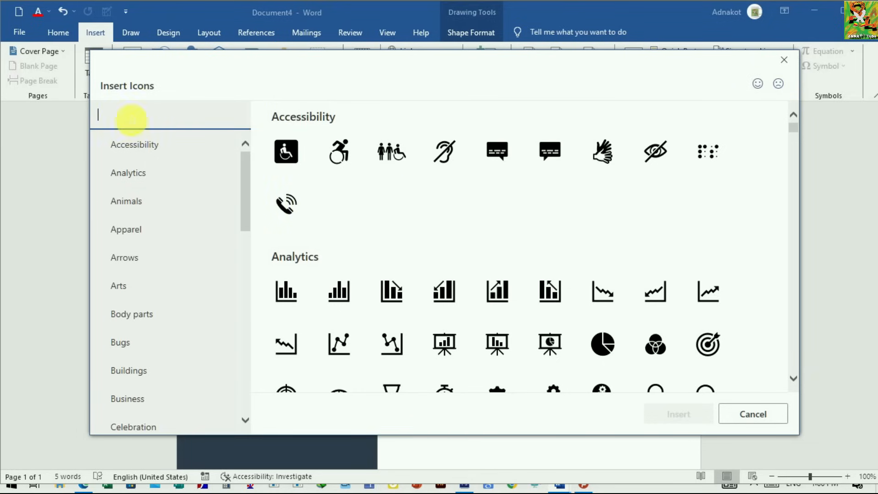
pyautogui.write('PHONE')
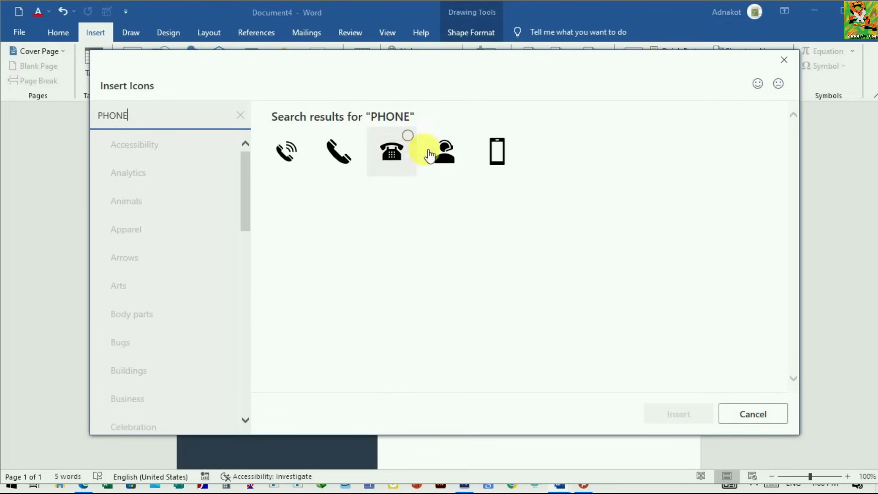
pyautogui.click(302, 137)
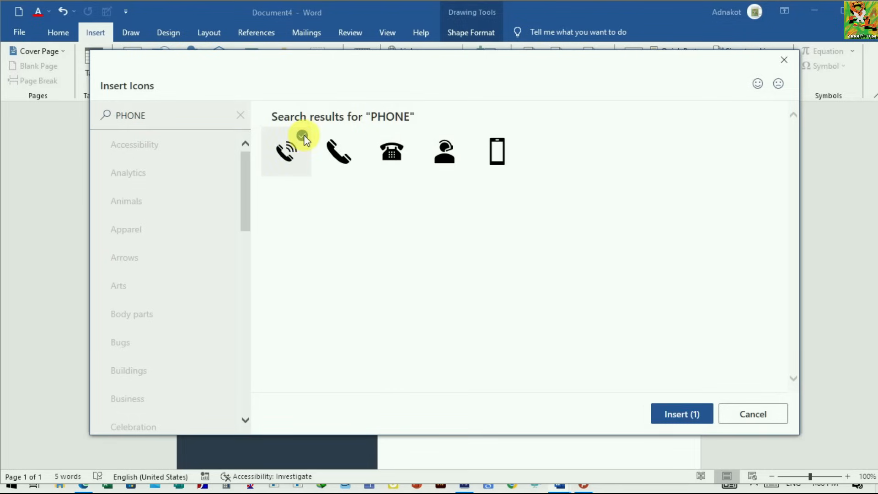
pyautogui.click(681, 415)
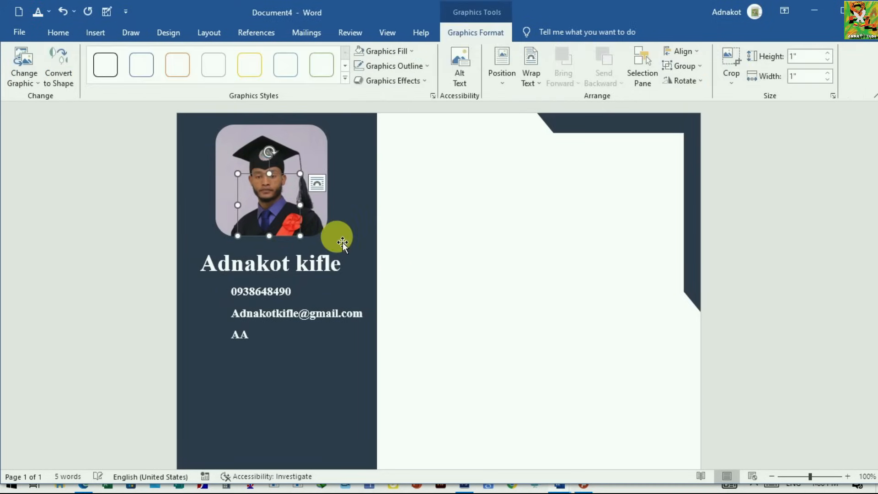
# Step: Set the handset icon in front of text, shrink it to about 0.46", and place it beside the phone number
pyautogui.click(317, 183)
pyautogui.click(408, 301)
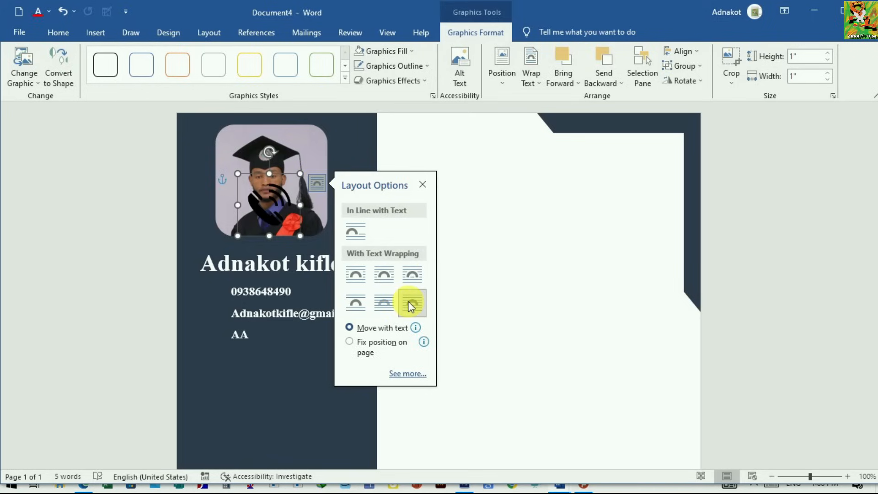
pyautogui.moveTo(284, 240); pyautogui.dragTo(236, 325)
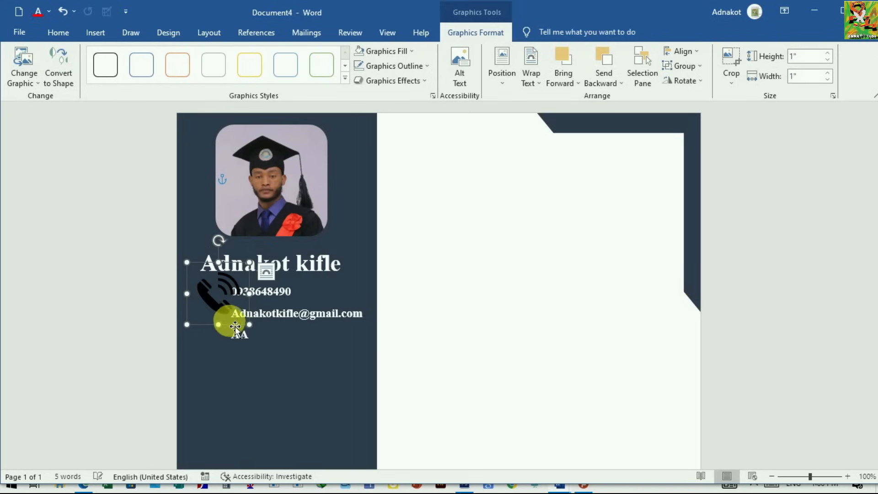
pyautogui.moveTo(187, 262)
pyautogui.mouseDown()
pyautogui.moveTo(236, 305)
pyautogui.moveTo(219, 287)
pyautogui.mouseUp()
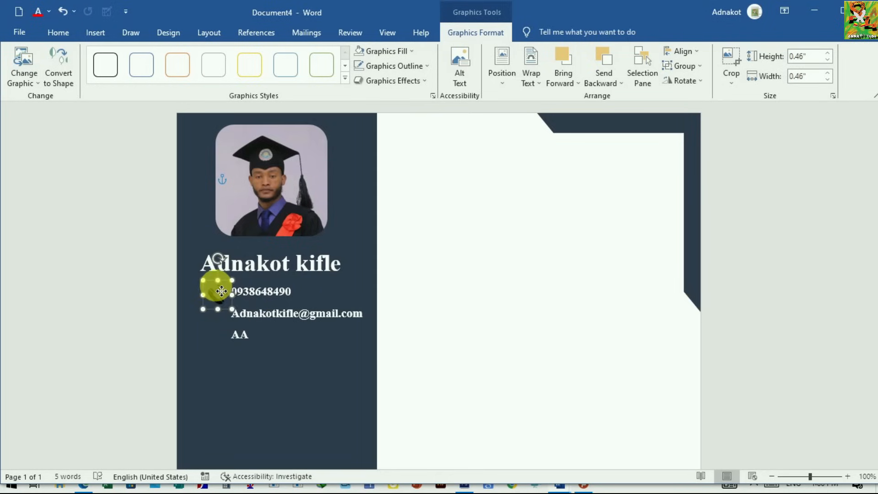
pyautogui.click(255, 336)
pyautogui.click(312, 380)
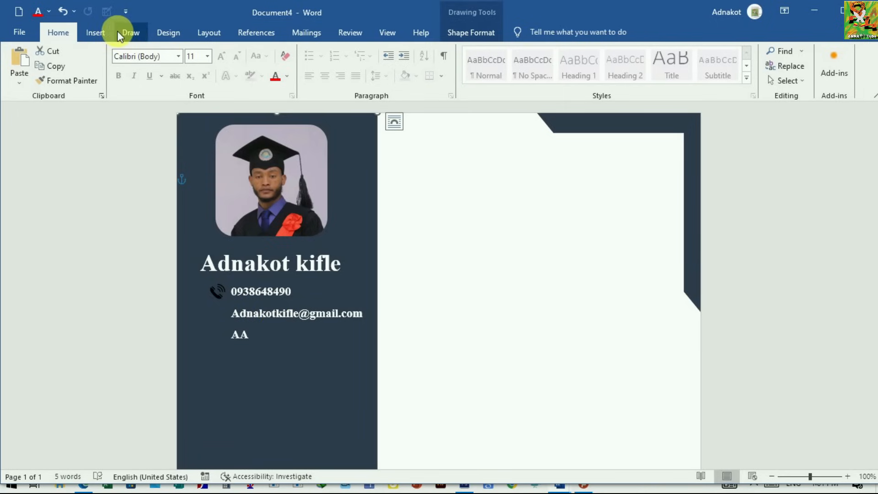
# Step: Search the icon library for EMAIL and insert the closed envelope icon
pyautogui.click(102, 34)
pyautogui.click(191, 82)
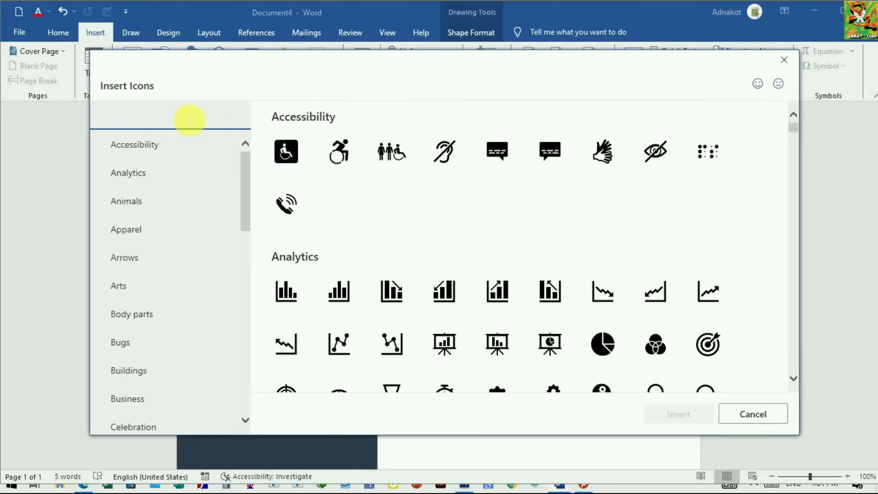
pyautogui.write('EMAIL')
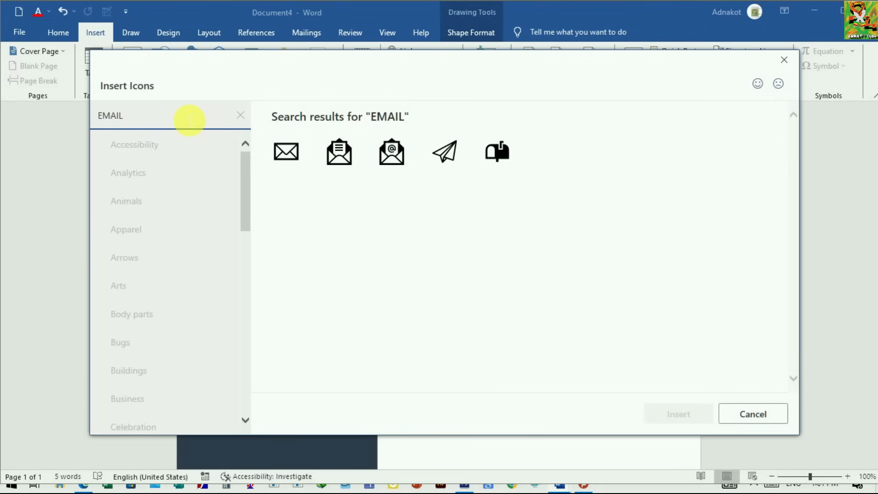
pyautogui.click(286, 153)
pyautogui.click(663, 408)
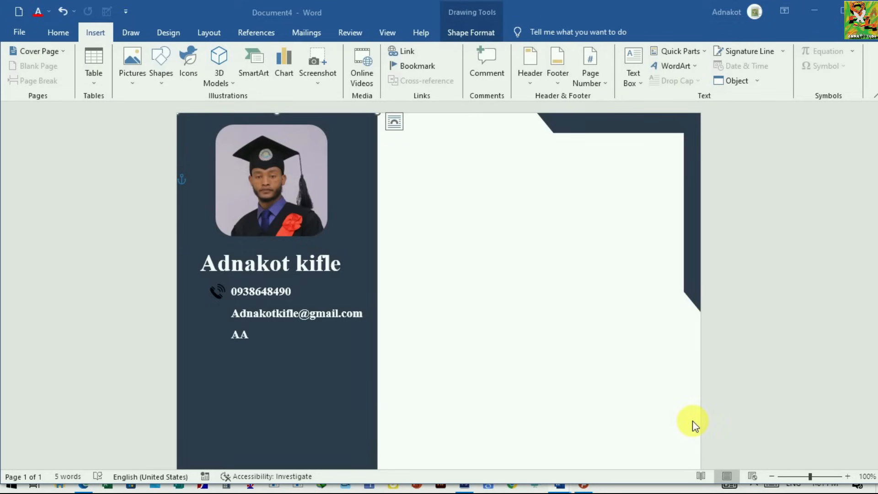
# Step: Set the envelope icon in front of text, shrink it, and place it beside the e-mail address
pyautogui.click(318, 183)
pyautogui.moveTo(300, 235); pyautogui.dragTo(228, 319)
pyautogui.click(224, 326)
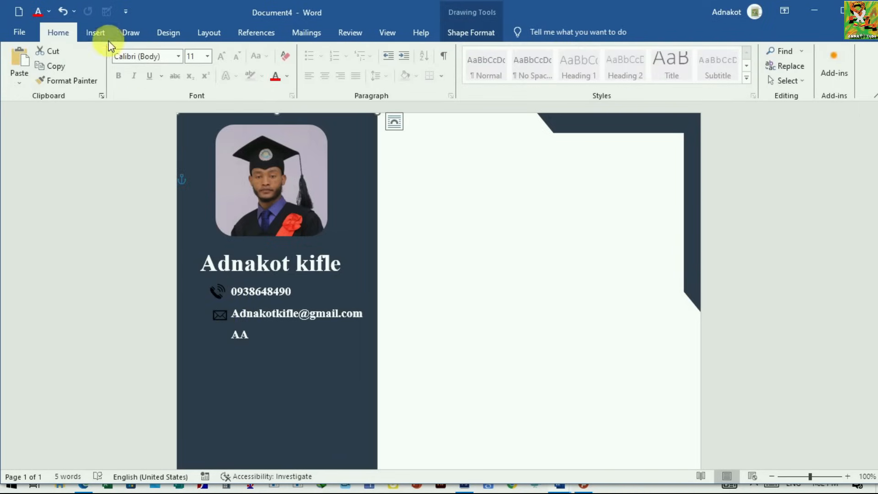
# Step: Search the icon library for LOCATION and insert the map pin icon
pyautogui.click(96, 33)
pyautogui.click(194, 67)
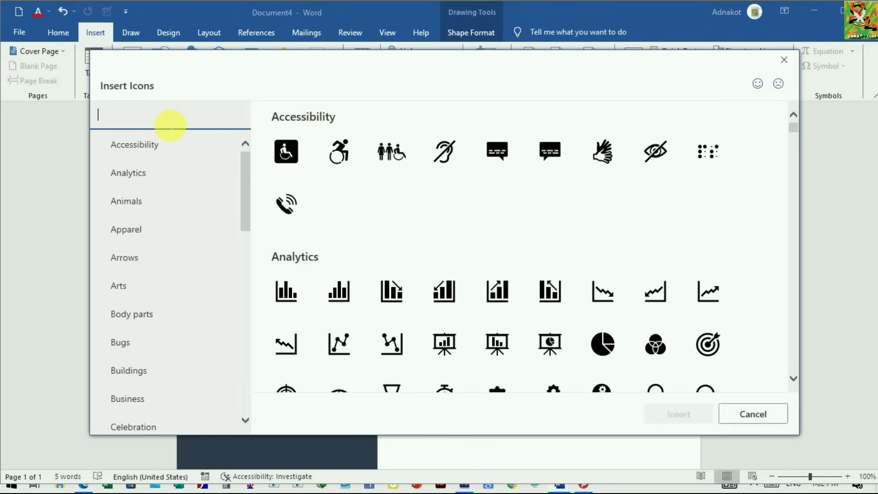
pyautogui.write('LOCATION')
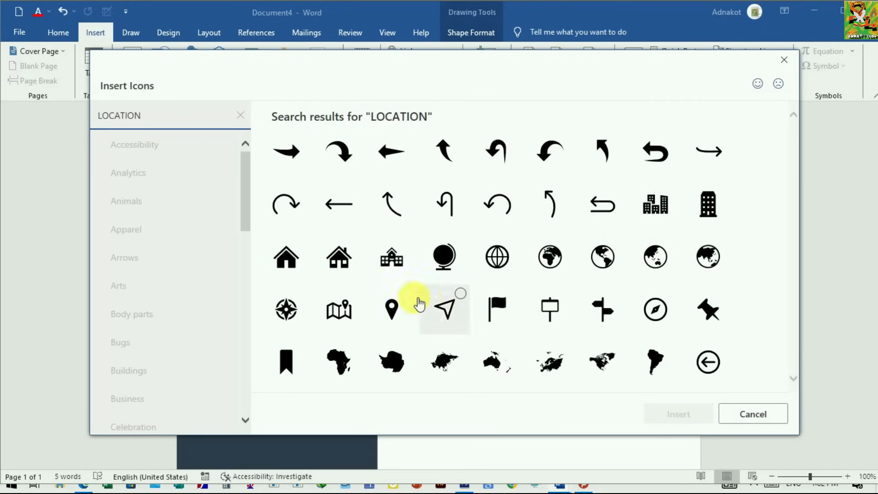
pyautogui.click(395, 308)
pyautogui.click(391, 308)
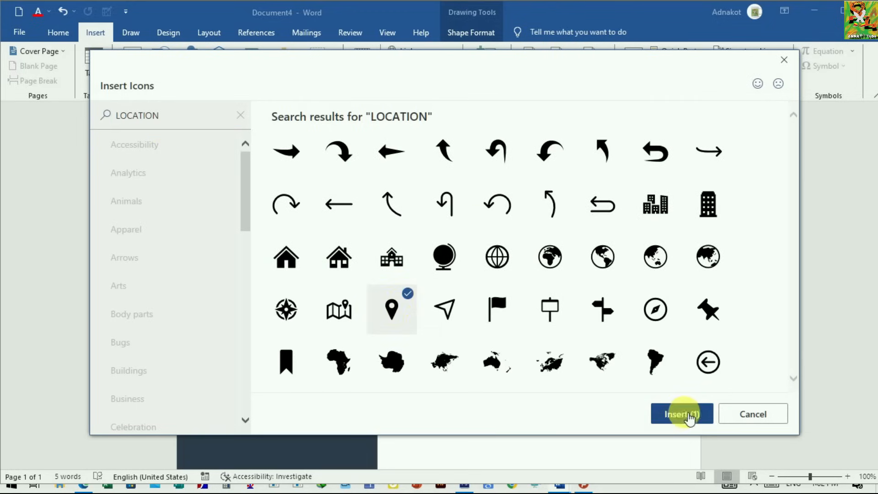
pyautogui.click(679, 414)
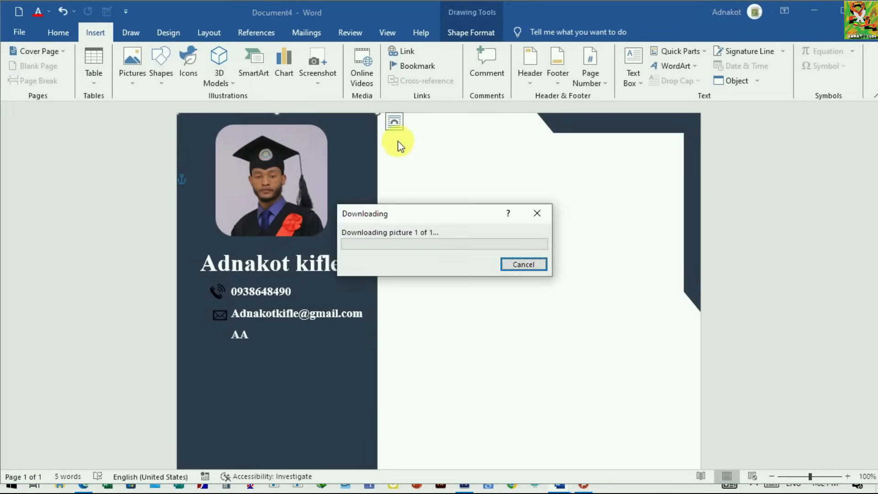
# Step: Set the map pin icon in front of text, shrink it, and place it beside the AA line
pyautogui.click(319, 185)
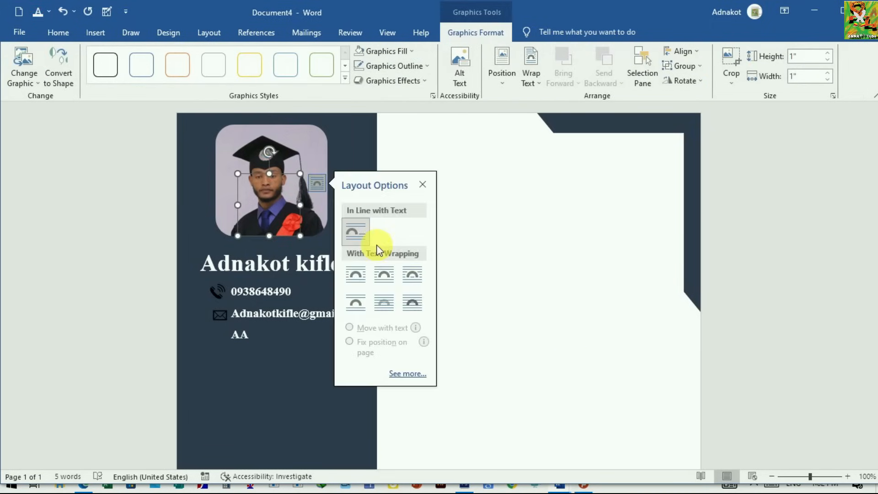
pyautogui.click(418, 304)
pyautogui.moveTo(270, 236); pyautogui.dragTo(223, 349)
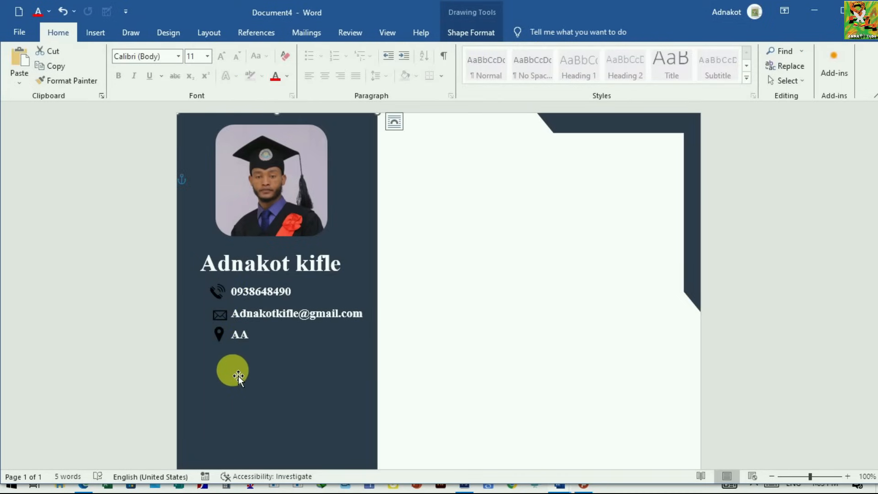
# Step: Duplicate the name's text box and place the copy in the sidebar a little below the contact lines
pyautogui.click(217, 265)
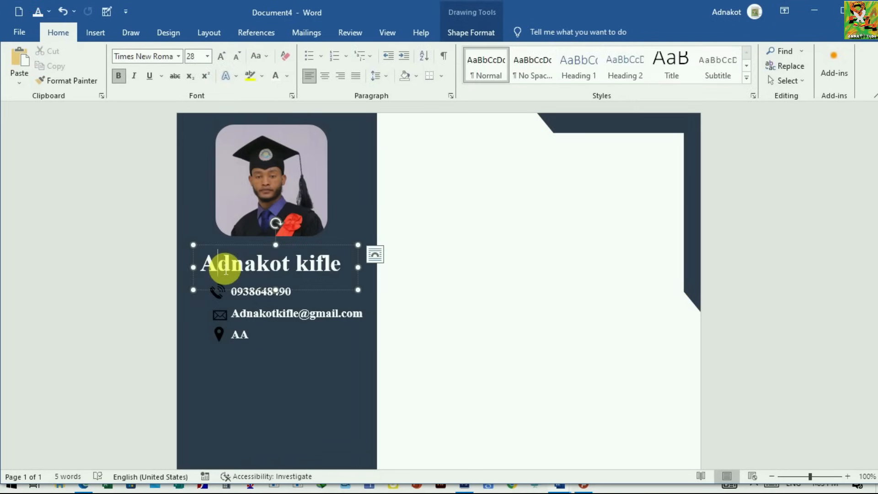
pyautogui.rightClick(332, 297)
pyautogui.click(360, 59)
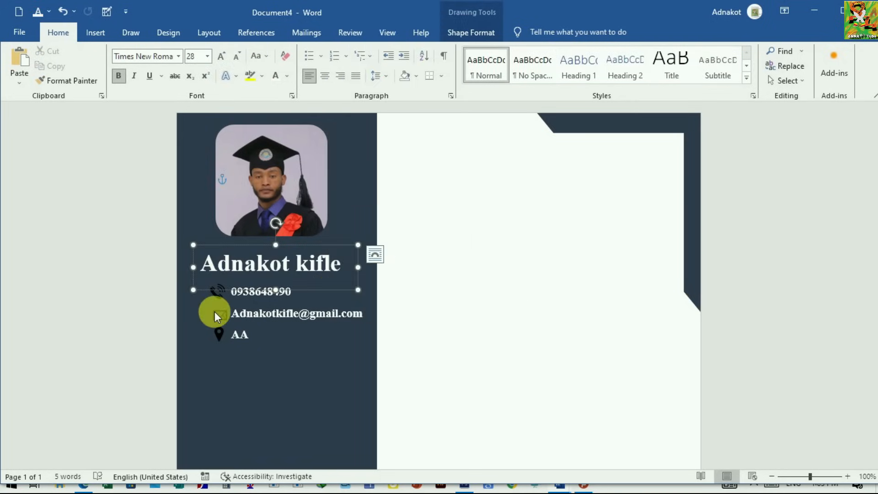
pyautogui.hotkey('ctrl', 'v')
pyautogui.moveTo(332, 302); pyautogui.dragTo(314, 393)
pyautogui.scroll(-2, 349, 331)
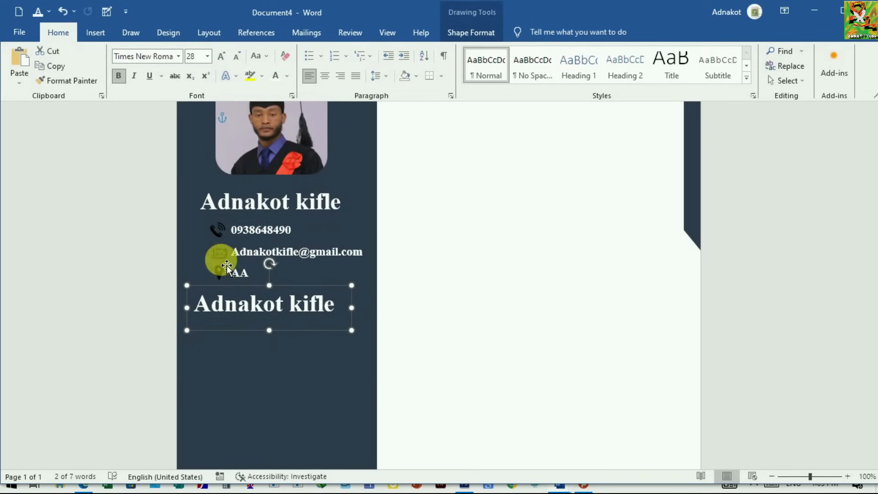
pyautogui.moveTo(299, 353); pyautogui.dragTo(297, 366)
# Step: Replace the text in the duplicated name box with the heading SKILLS
pyautogui.click(340, 342)
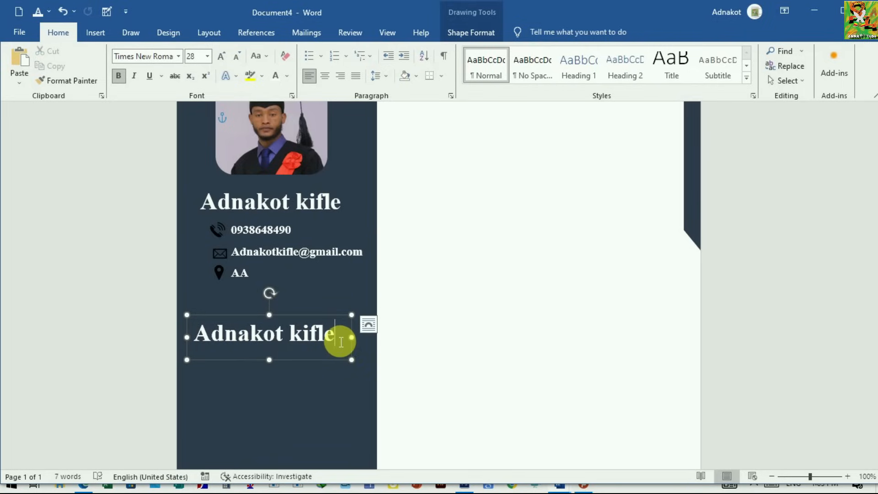
pyautogui.press('BackSpace')
pyautogui.press('BackSpace')
pyautogui.press('BackSpace')
pyautogui.press('BackSpace')
pyautogui.press('BackSpace')
pyautogui.press('BackSpace')
pyautogui.press('BackSpace')
pyautogui.press('BackSpace')
pyautogui.press('BackSpace')
pyautogui.press('BackSpace')
pyautogui.press('BackSpace')
pyautogui.press('BackSpace')
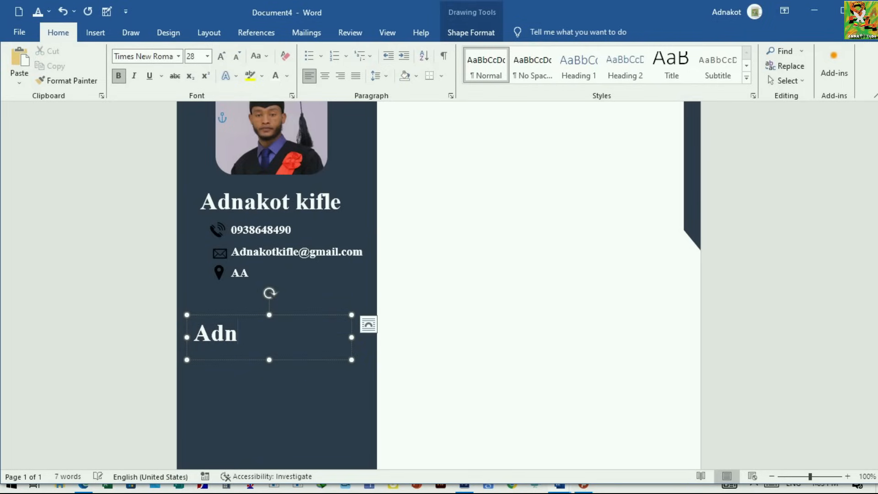
pyautogui.press('BackSpace')
pyautogui.write('SK')
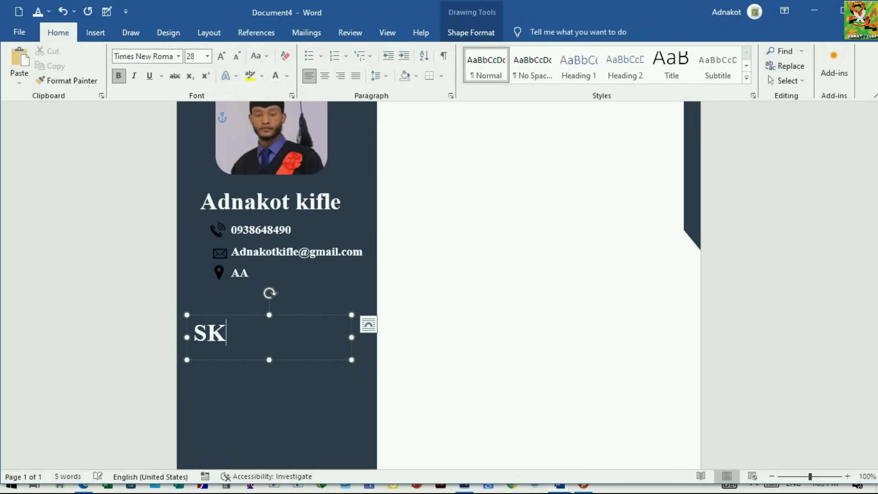
pyautogui.write('ILLS')
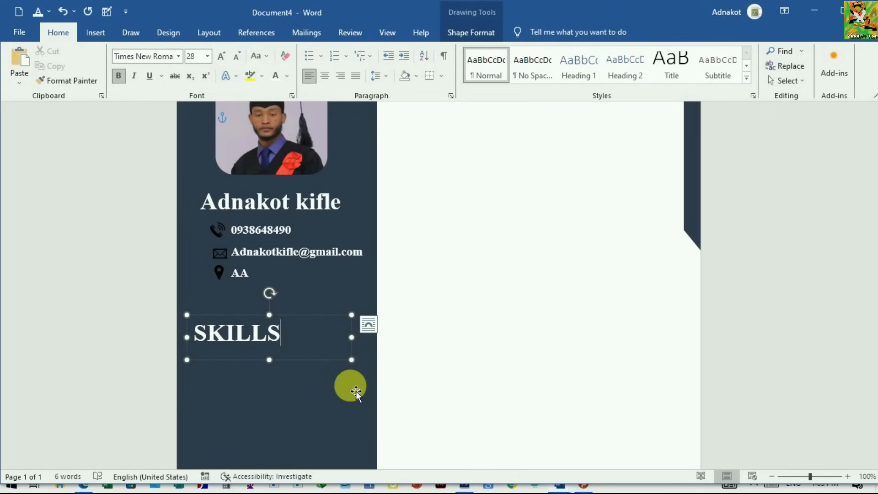
pyautogui.click(325, 375)
# Step: Draw a straight horizontal line about 2.72" long directly beneath the SKILLS heading in the sidebar
pyautogui.scroll(-1, 283, 331)
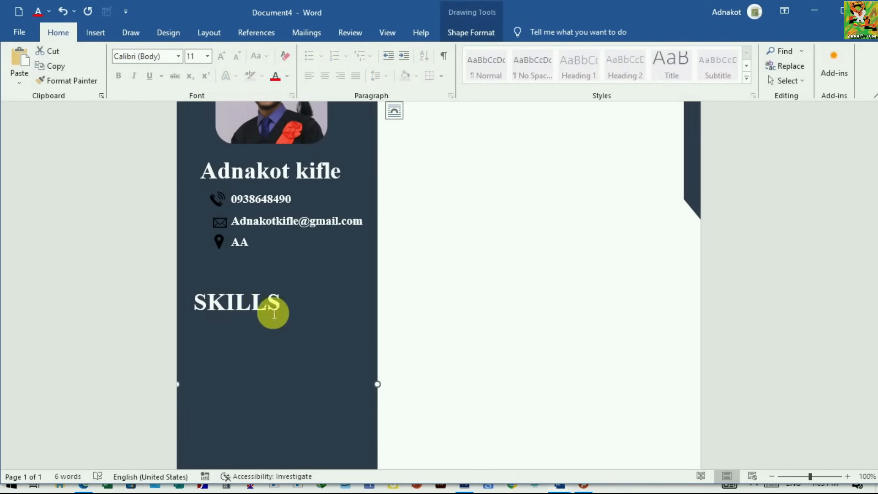
pyautogui.click(97, 33)
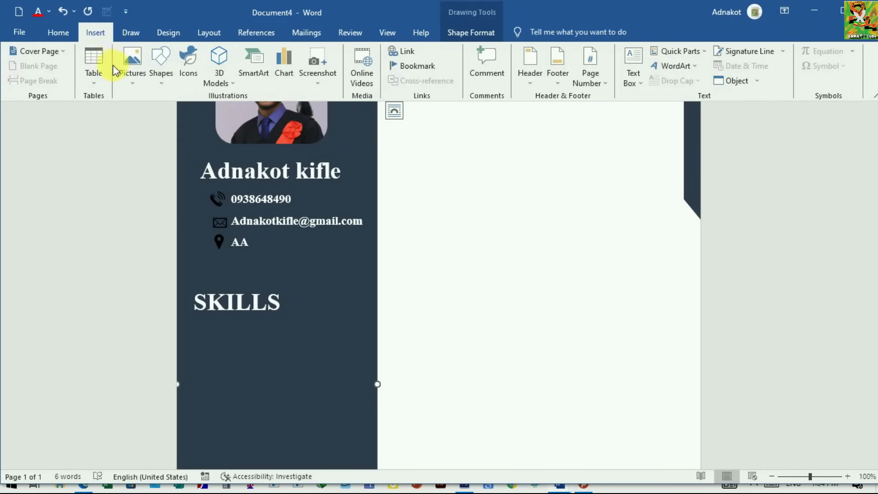
pyautogui.click(168, 82)
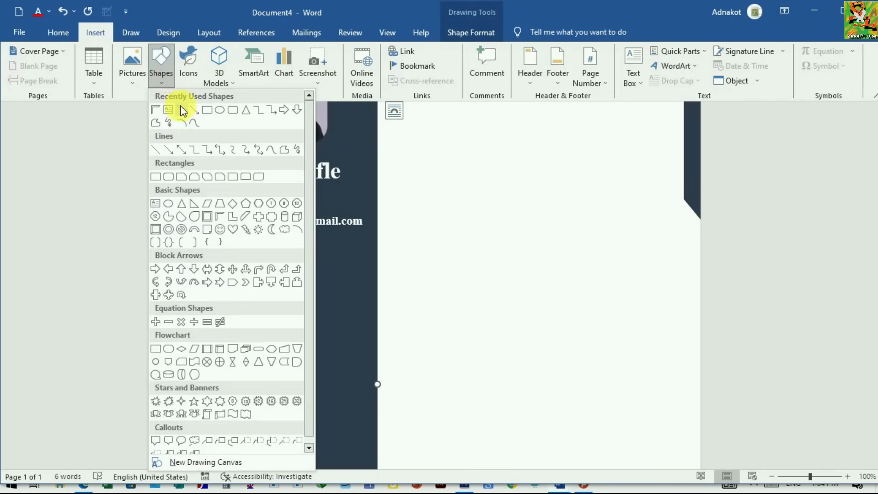
pyautogui.click(182, 110)
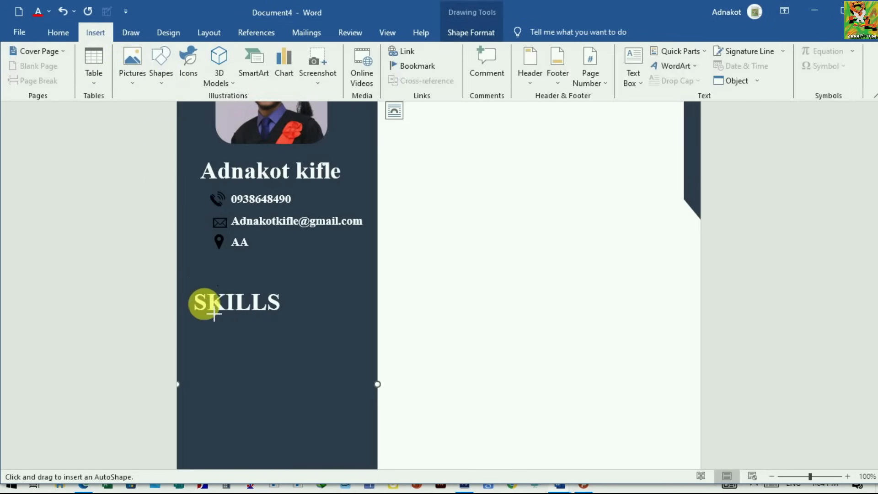
pyautogui.moveTo(184, 314); pyautogui.dragTo(359, 315)
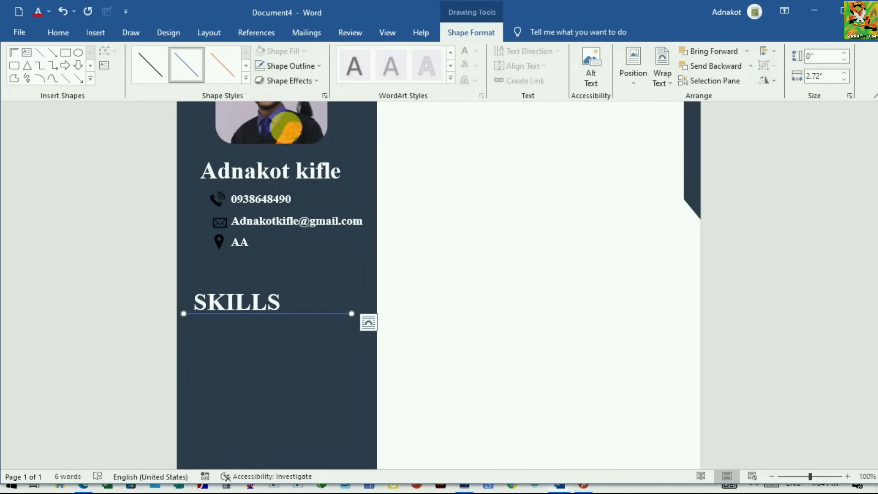
# Step: Make the line beneath SKILLS white and set its width to 1.75 pt
pyautogui.click(320, 65)
pyautogui.click(260, 96)
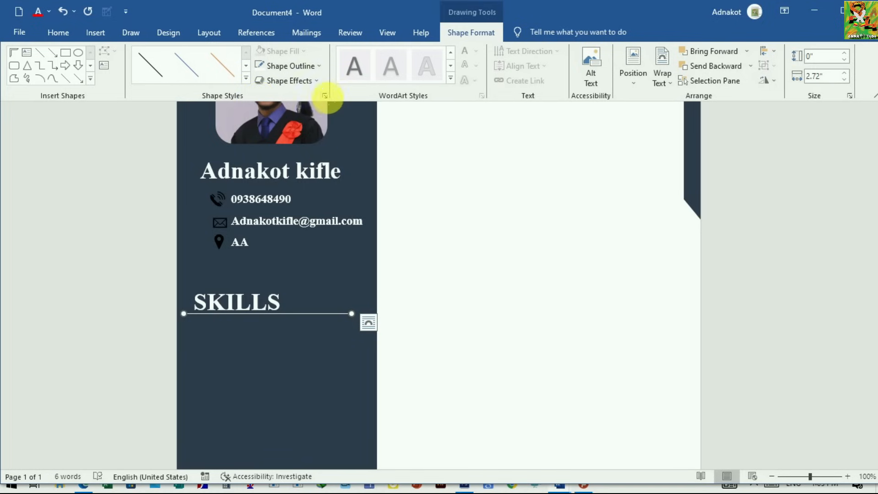
pyautogui.click(325, 96)
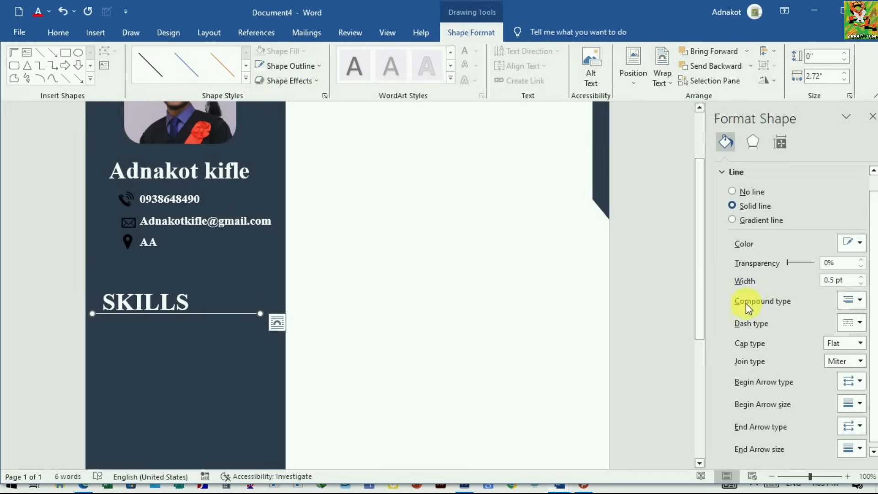
pyautogui.click(860, 278)
pyautogui.click(860, 278)
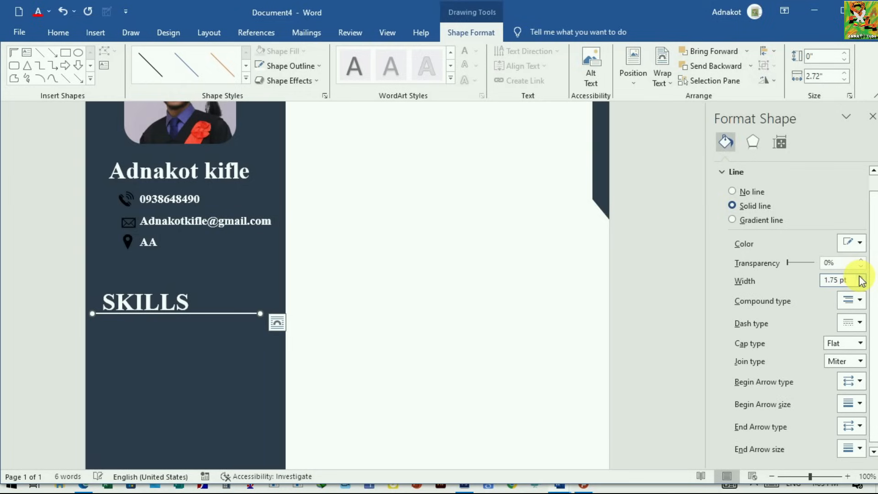
pyautogui.click(873, 118)
pyautogui.click(331, 363)
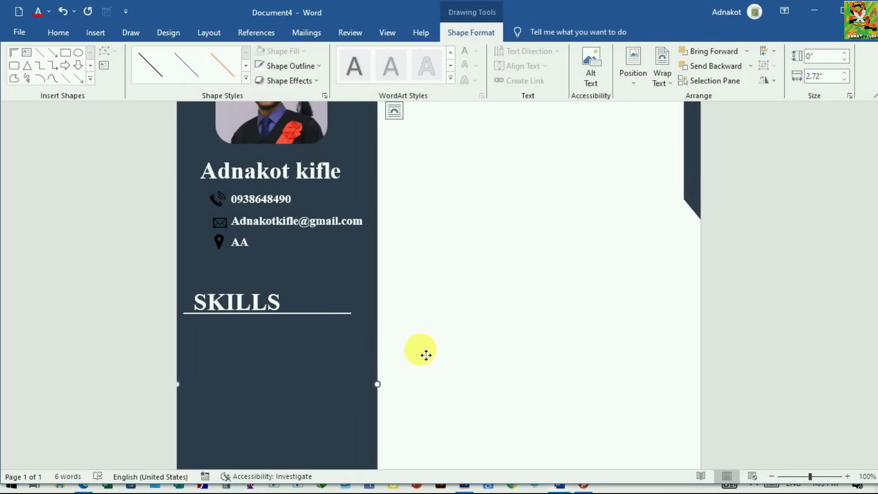
# Step: Duplicate the contact details text box and place the copy just below the line under SKILLS
pyautogui.scroll(-1, 430, 350)
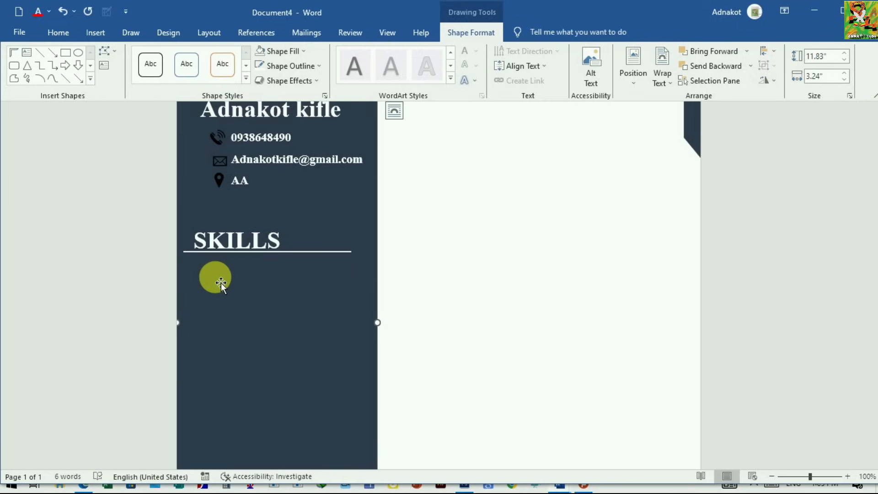
pyautogui.scroll(1, 229, 278)
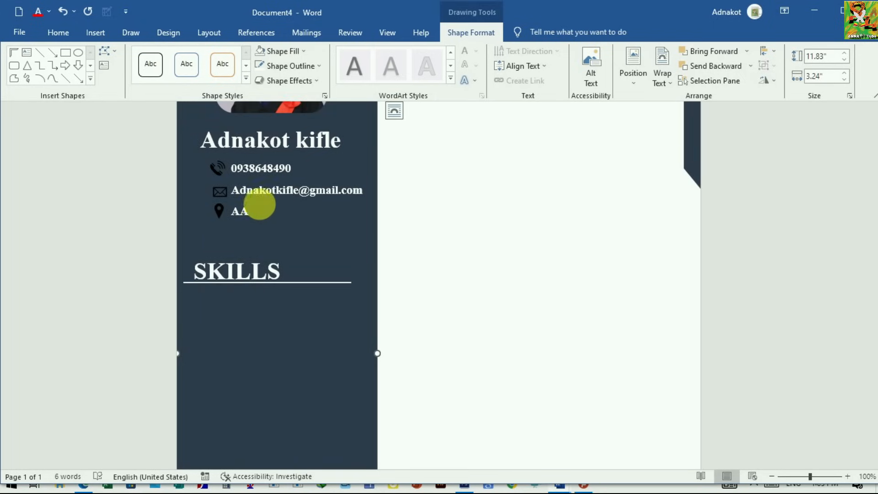
pyautogui.click(260, 199)
pyautogui.rightClick(273, 191)
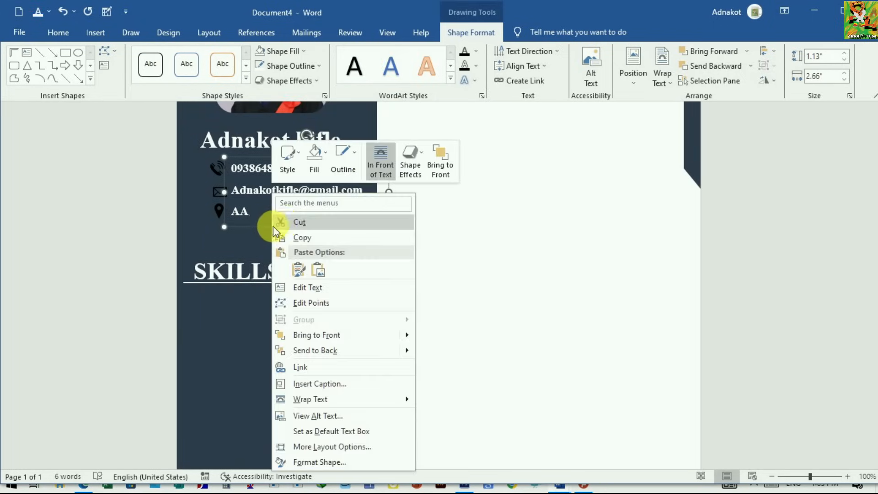
pyautogui.click(287, 237)
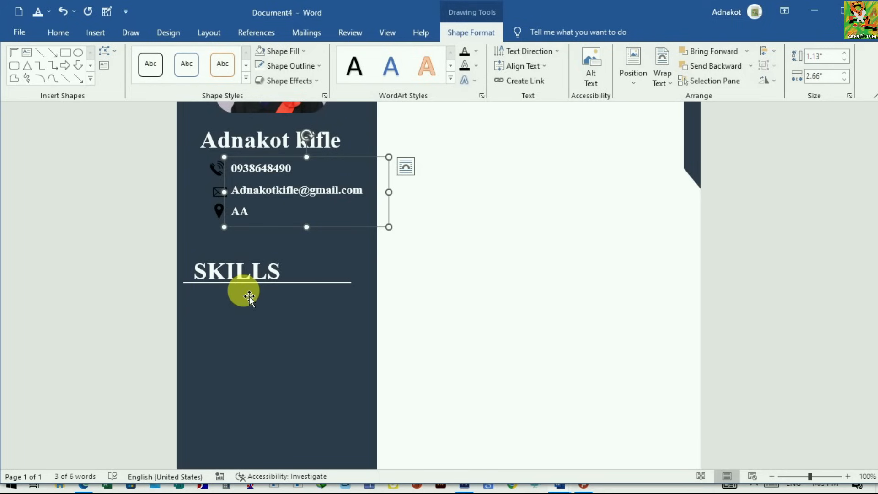
pyautogui.hotkey('ctrl', 'v')
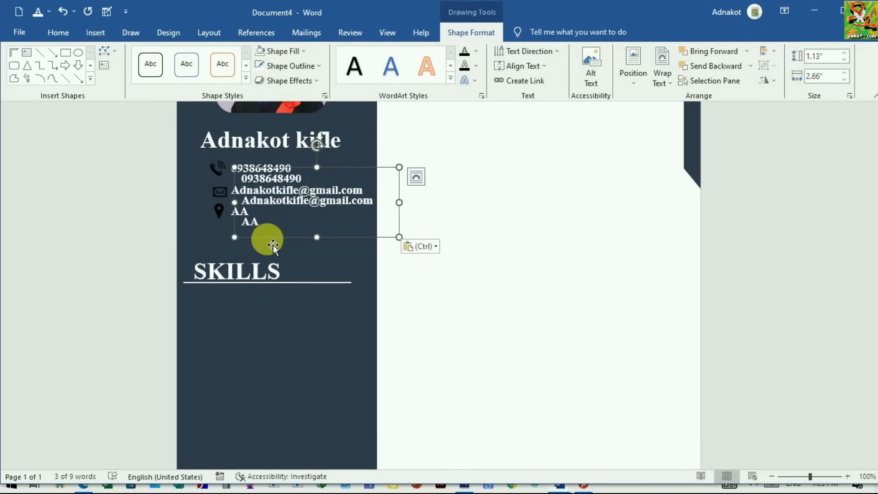
pyautogui.moveTo(270, 240); pyautogui.dragTo(243, 368)
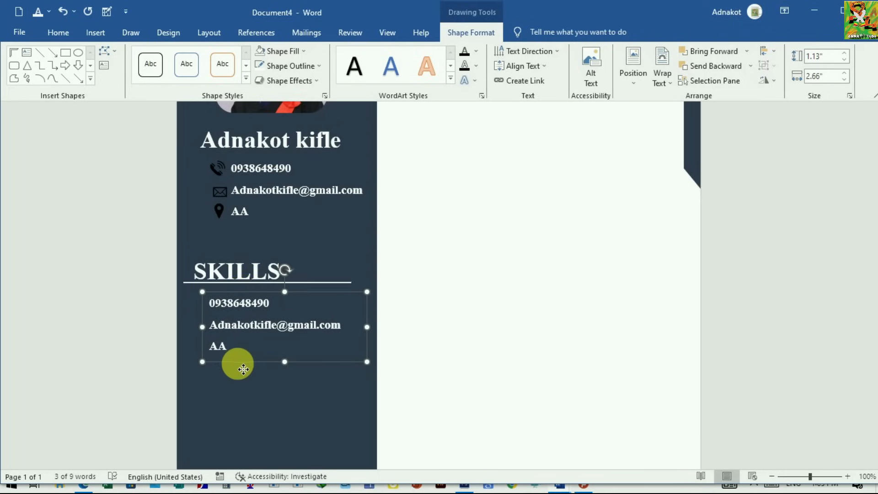
# Step: Replace the copied contact text with separate lines AUTOCAD, ETABS, COMPUTER, EXCEL IN ADVANCE, PHOTOSHOP and VIDEO EDITING
pyautogui.scroll(-1, 276, 401)
pyautogui.click(275, 379)
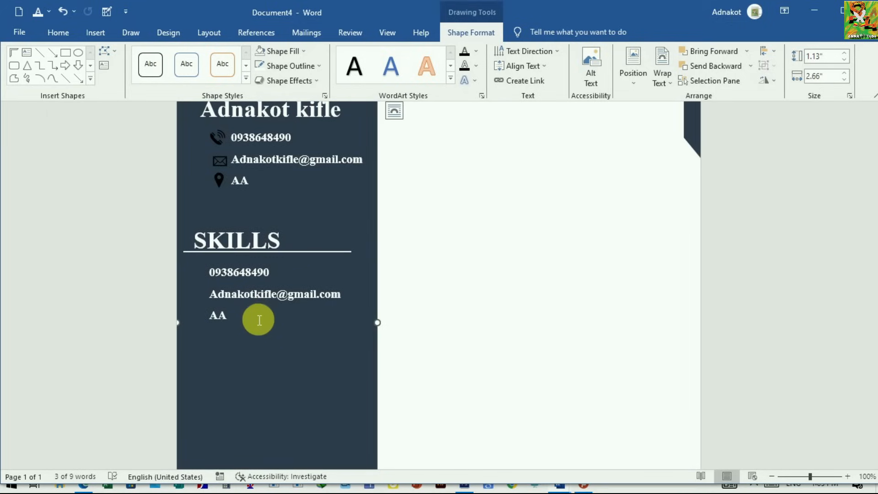
pyautogui.moveTo(239, 318); pyautogui.dragTo(209, 275)
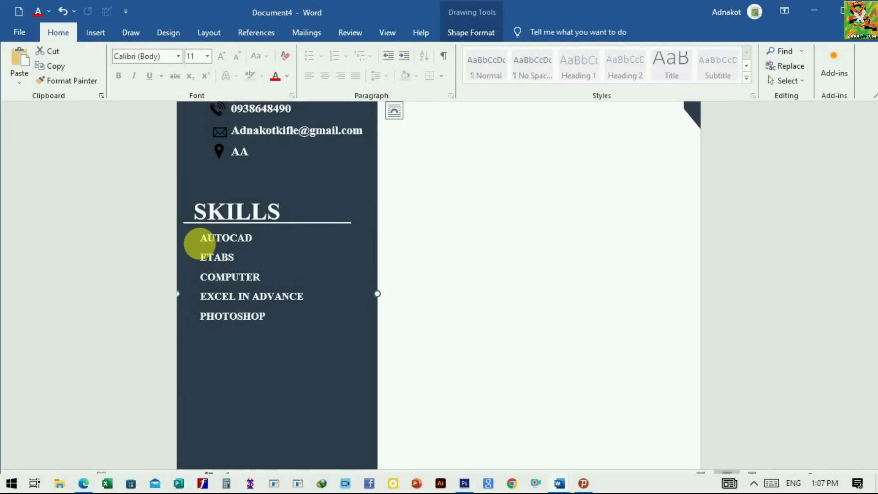
# Step: Format all the skill entries from AUTOCAD through VIDEO EDITING as a list with round bullets
pyautogui.moveTo(212, 247); pyautogui.dragTo(290, 327)
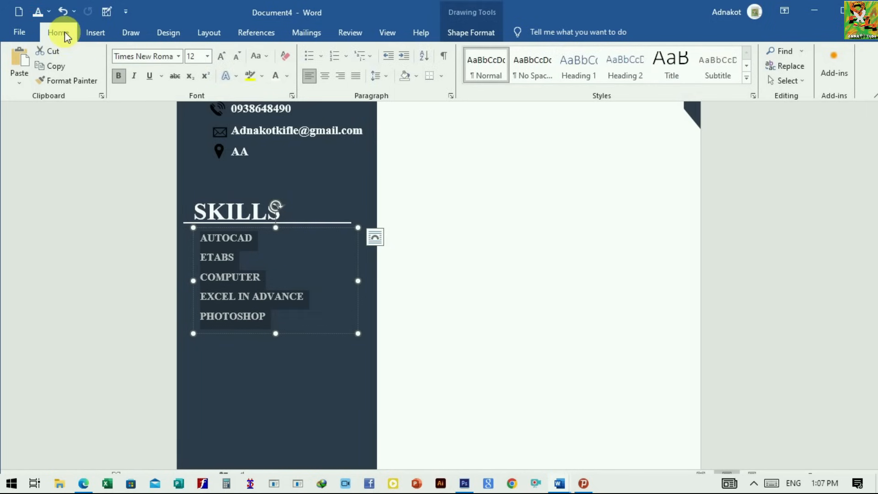
pyautogui.click(322, 57)
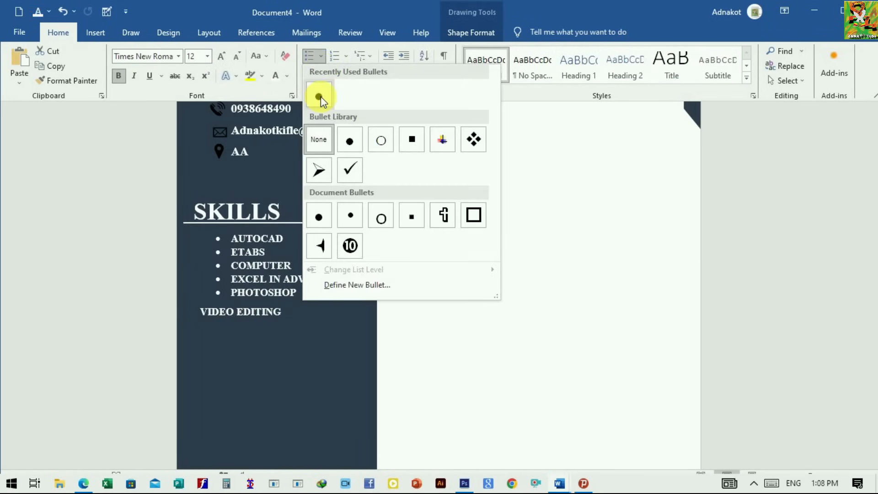
pyautogui.click(320, 98)
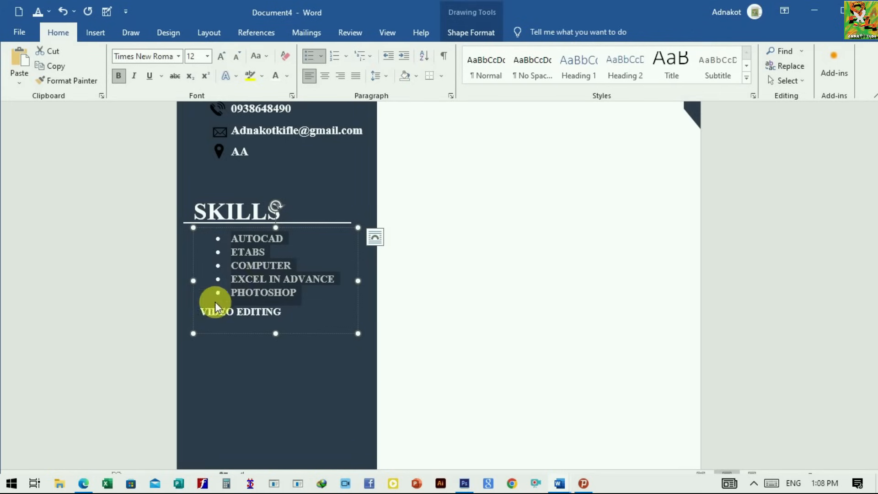
pyautogui.click(205, 314)
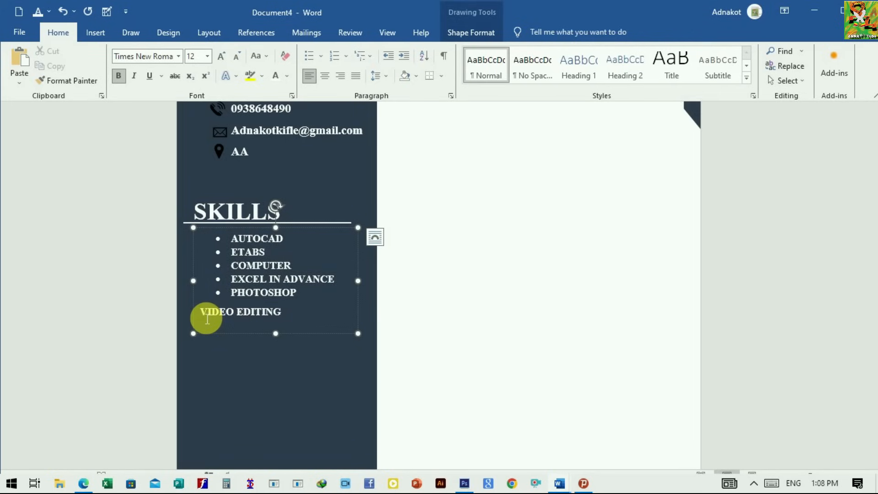
pyautogui.press('BackSpace')
pyautogui.press('Return')
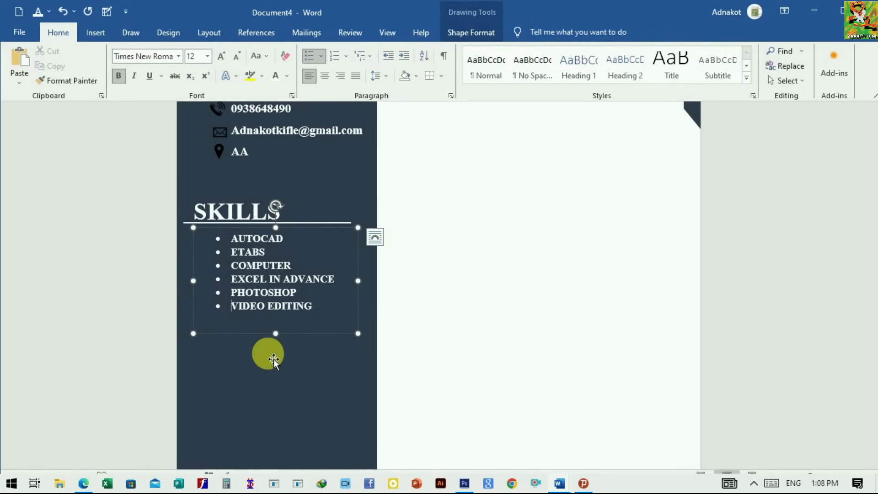
pyautogui.click(281, 360)
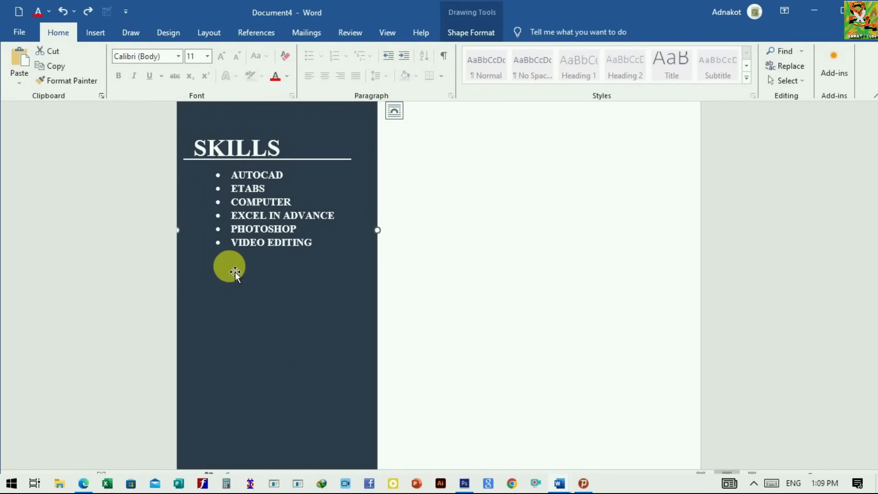
# Step: Duplicate the SKILLS heading's text box and place the copy below the bulleted skills, aligned with the original heading
pyautogui.click(201, 155)
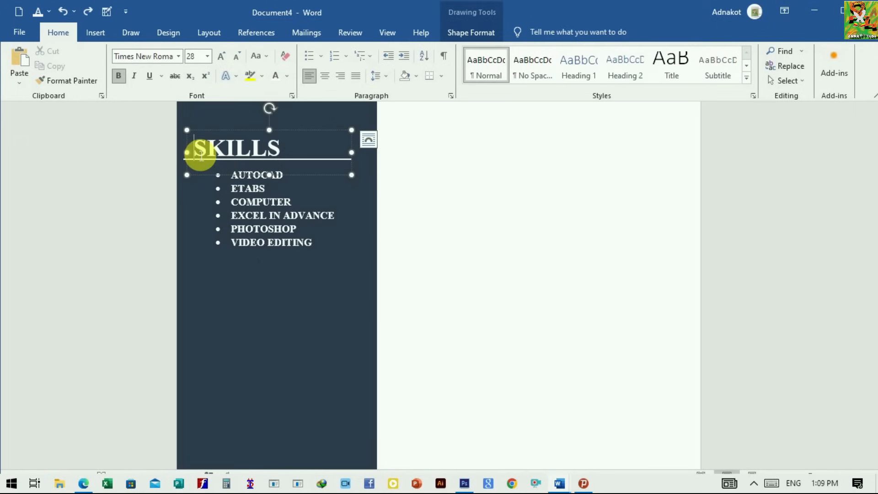
pyautogui.rightClick(205, 172)
pyautogui.click(233, 218)
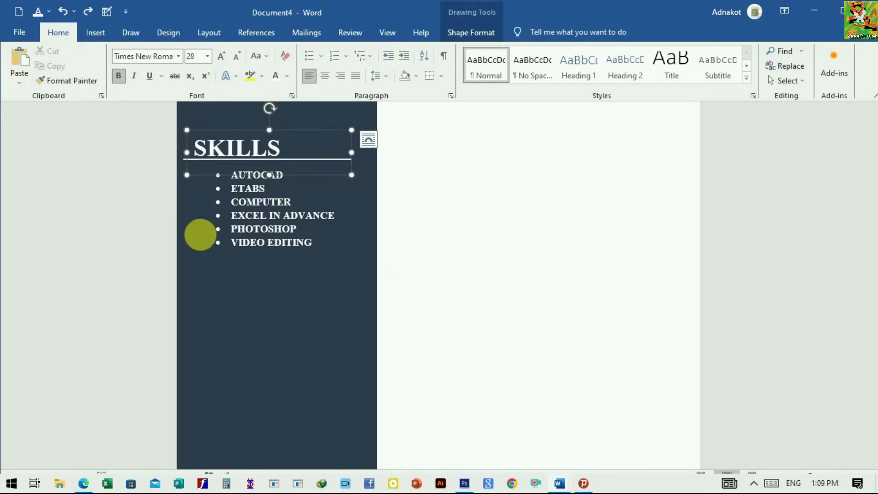
pyautogui.click(222, 282)
pyautogui.hotkey('ctrl', 'v')
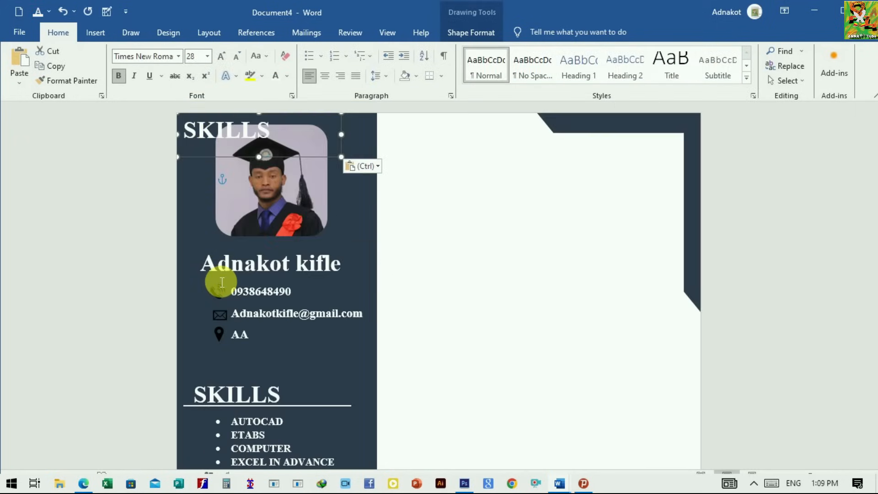
pyautogui.moveTo(304, 146); pyautogui.dragTo(342, 371)
pyautogui.scroll(-3, 328, 273)
pyautogui.moveTo(325, 251); pyautogui.dragTo(337, 317)
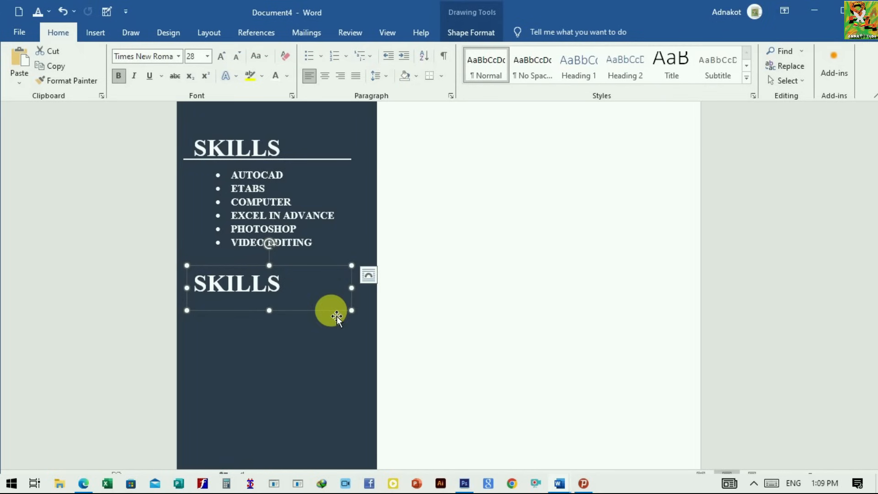
pyautogui.click(302, 366)
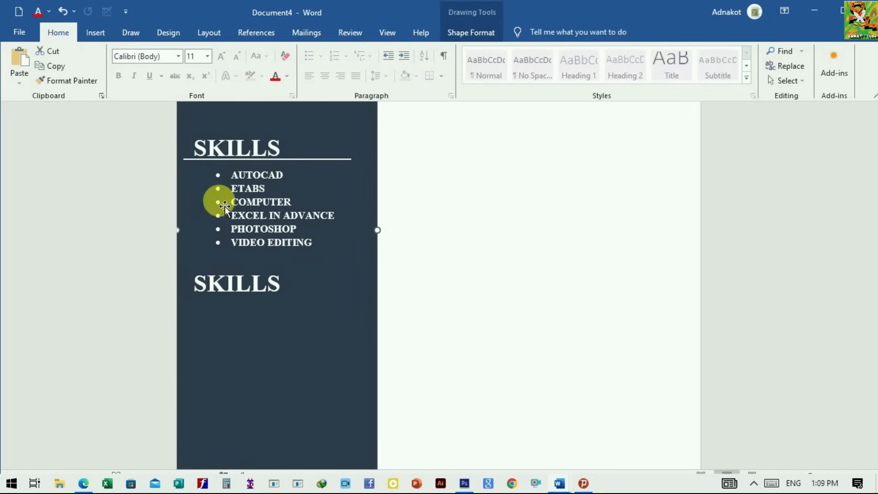
# Step: Replace the lower SKILLS heading's text with LANGUAGES and reduce both sidebar headings to 20 pt
pyautogui.click(227, 287)
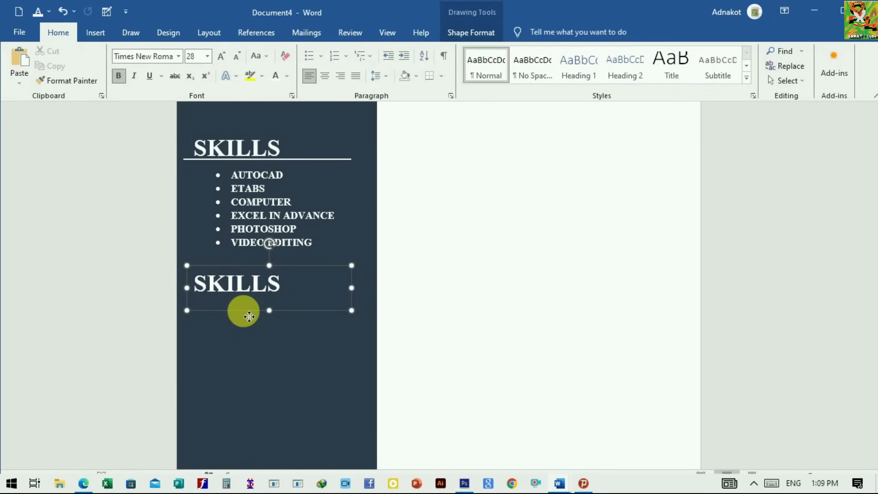
pyautogui.click(247, 348)
pyautogui.click(205, 289)
pyautogui.doubleClick(202, 291)
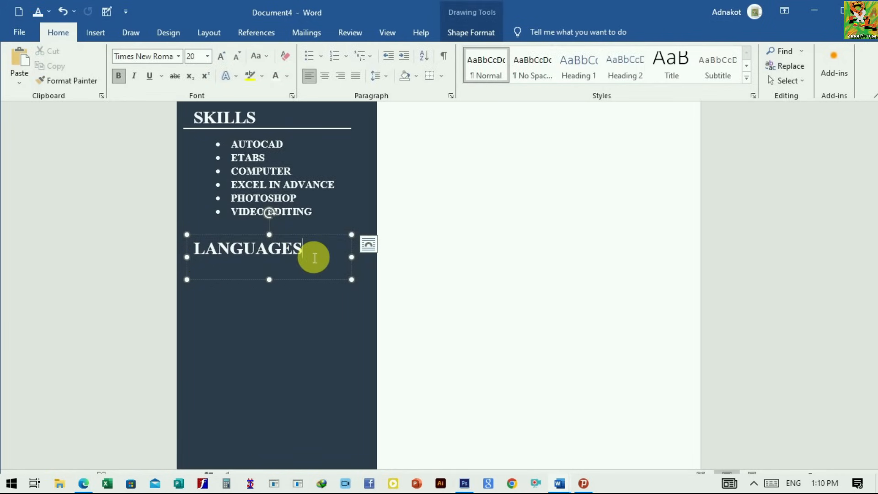
# Step: Extend the LANGUAGES text box downward and add the bulleted entries ENGLISH and AMHARIC under the heading
pyautogui.press('Return')
pyautogui.moveTo(270, 280); pyautogui.dragTo(269, 314)
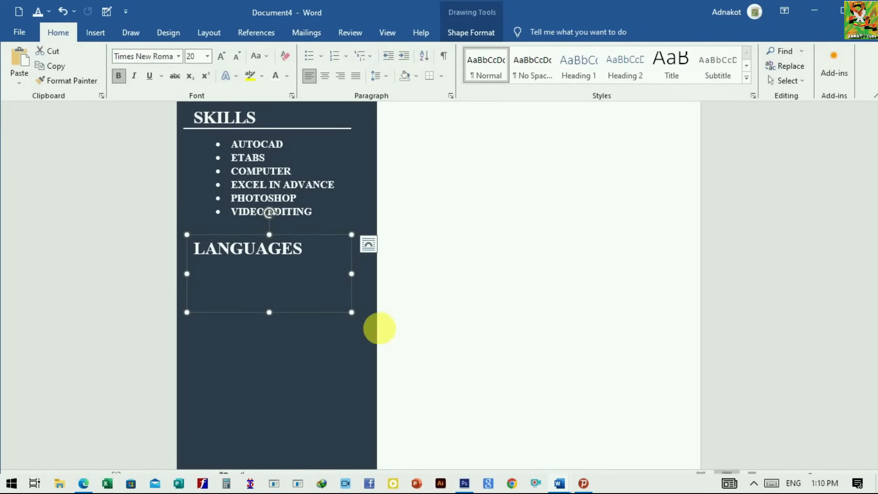
pyautogui.scroll(-1, 320, 274)
pyautogui.click(231, 222)
pyautogui.hotkey('ctrl', 'v')
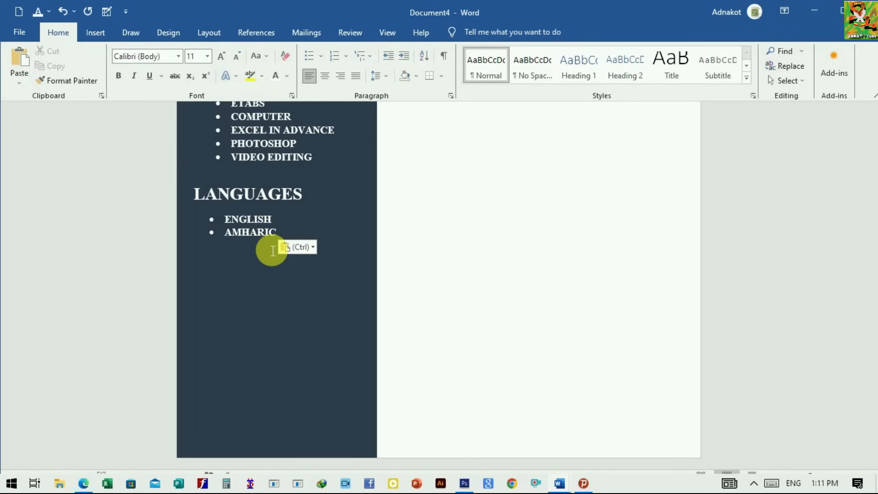
pyautogui.scroll(1, 272, 250)
pyautogui.scroll(-1, 250, 333)
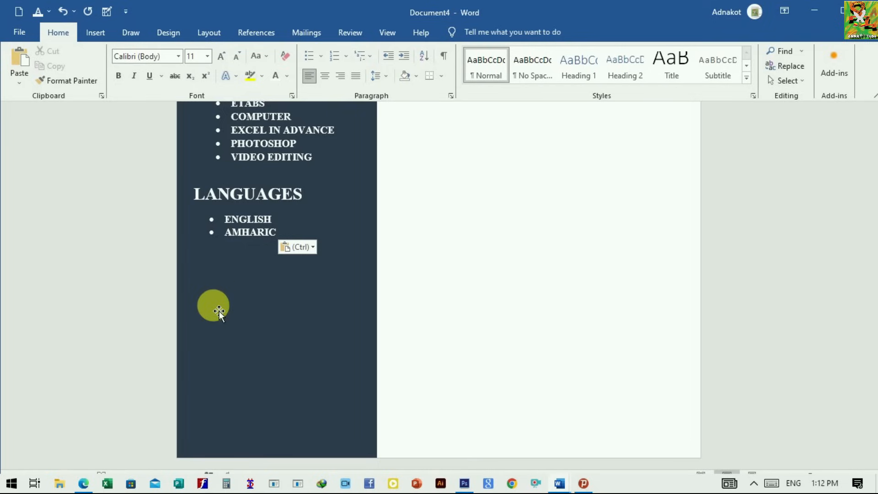
# Step: Duplicate the LANGUAGES text box below itself as a HOBBIES list: TEACHING, READING, SPORTS, WRITING POEMS and LEARNING NEW SKILLS
pyautogui.click(218, 194)
pyautogui.rightClick(247, 258)
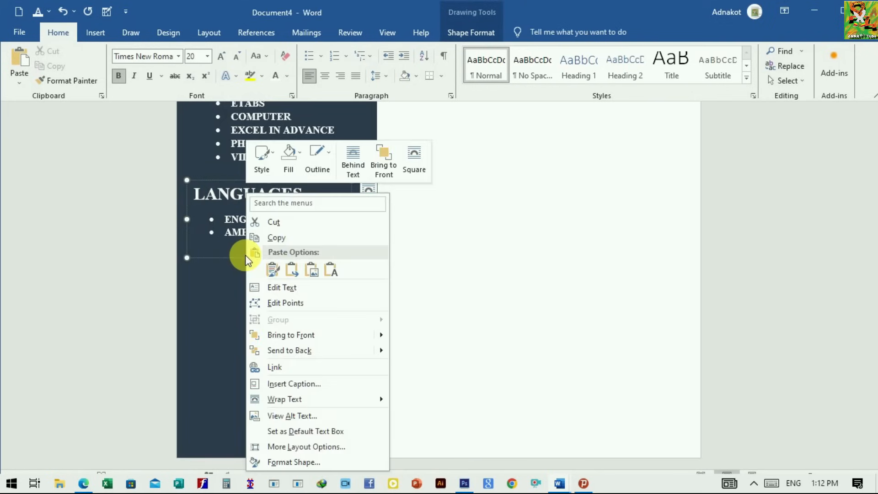
pyautogui.click(280, 238)
pyautogui.click(209, 313)
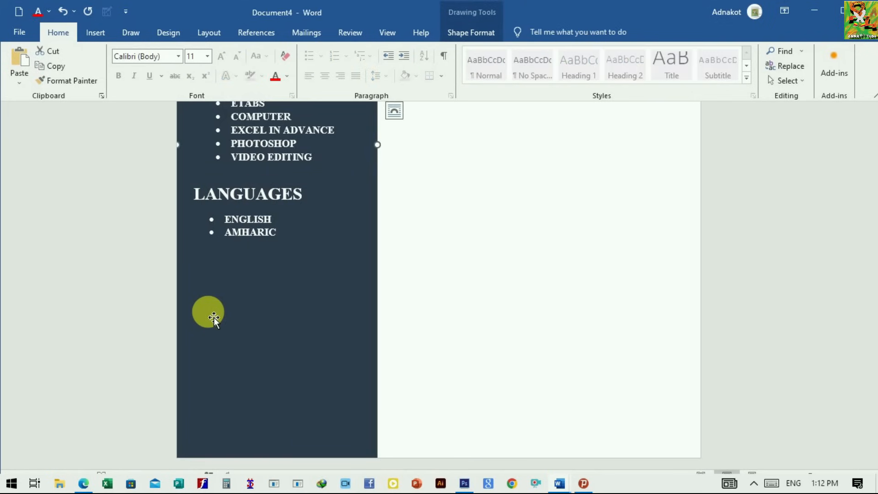
pyautogui.scroll(8, 208, 311)
pyautogui.hotkey('ctrl', 'v')
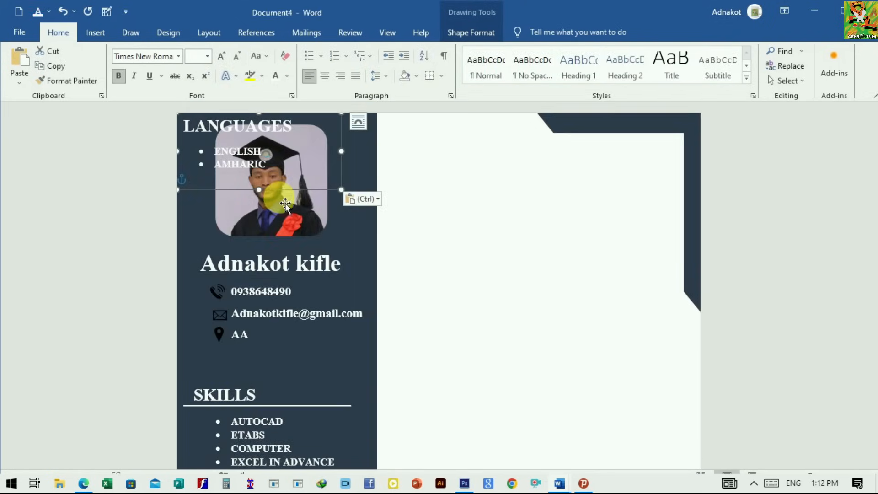
pyautogui.moveTo(290, 197); pyautogui.dragTo(281, 309)
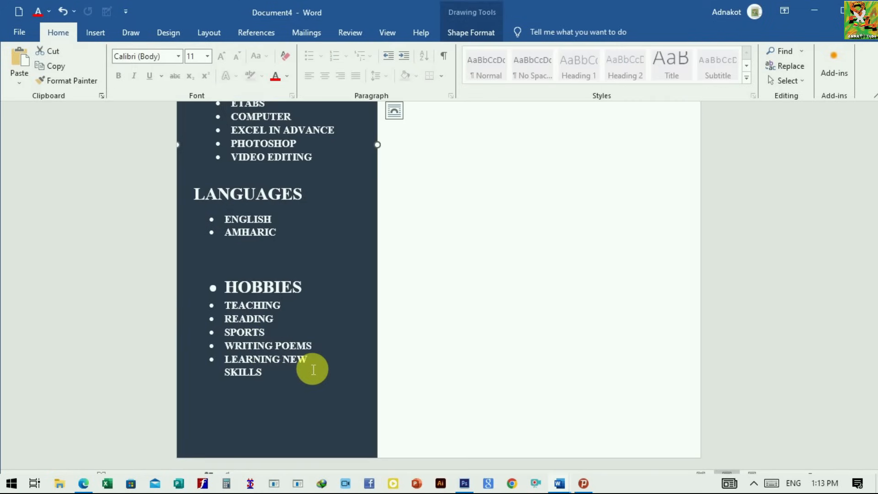
# Step: Widen the HOBBIES text box so the LEARNING NEW SKILLS entry fits on one line
pyautogui.click(246, 382)
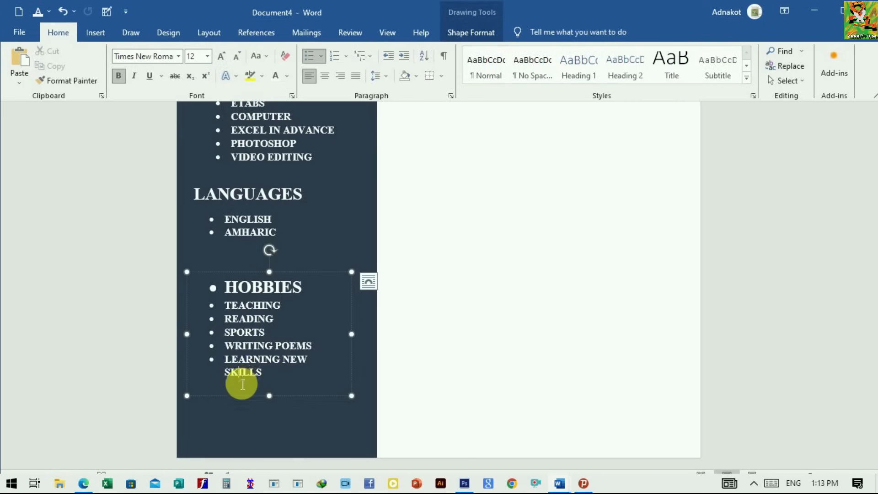
pyautogui.moveTo(356, 335); pyautogui.dragTo(370, 333)
pyautogui.click(323, 417)
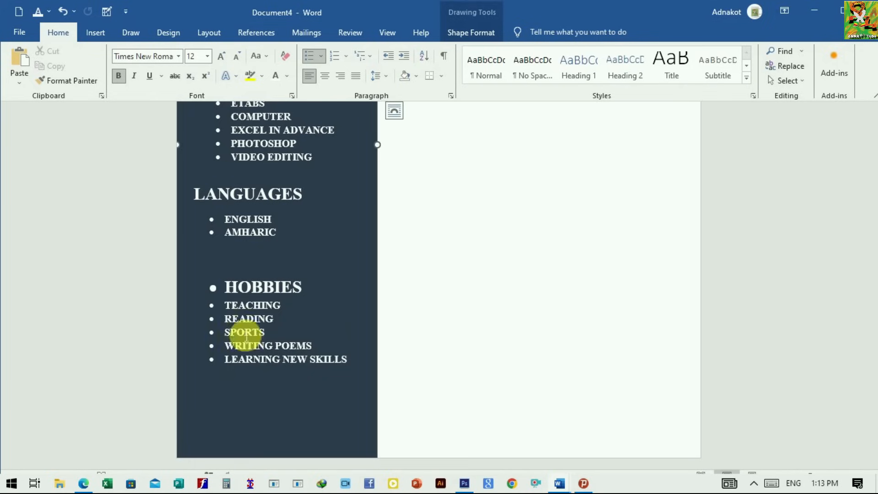
pyautogui.click(313, 367)
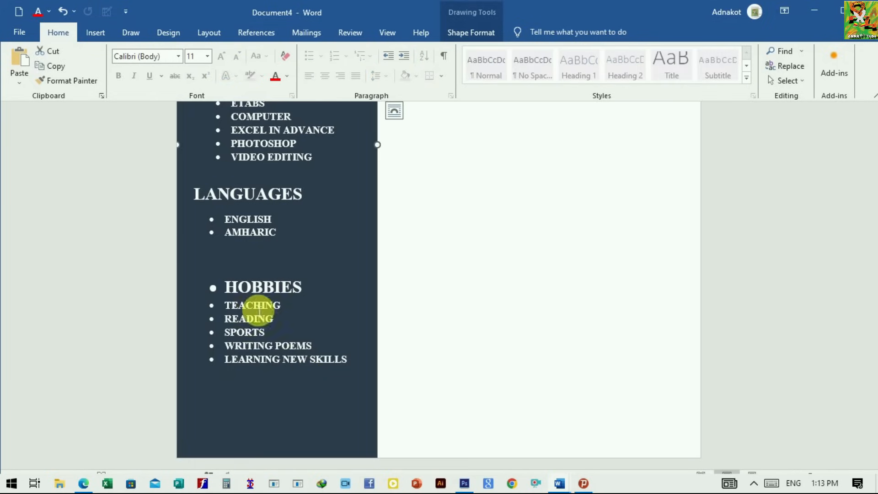
# Step: Copy the white line under the SKILLS heading and place copies beneath the LANGUAGES and HOBBIES headings
pyautogui.scroll(5, 219, 243)
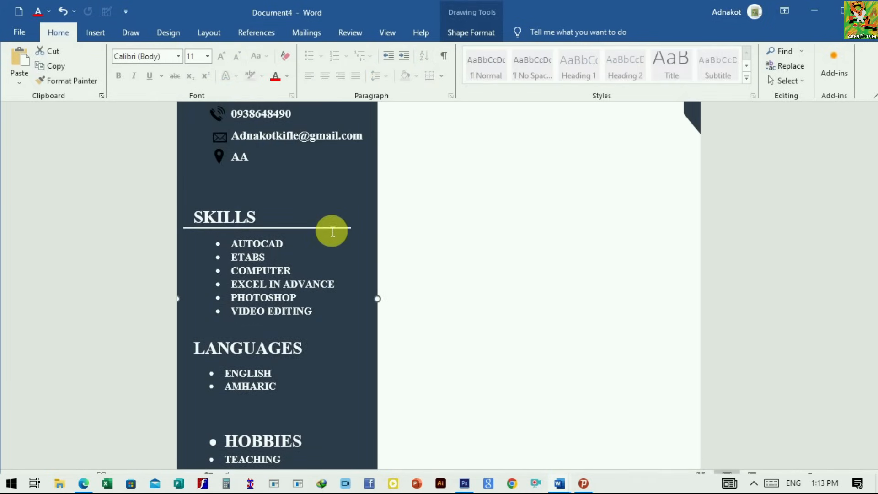
pyautogui.click(336, 231)
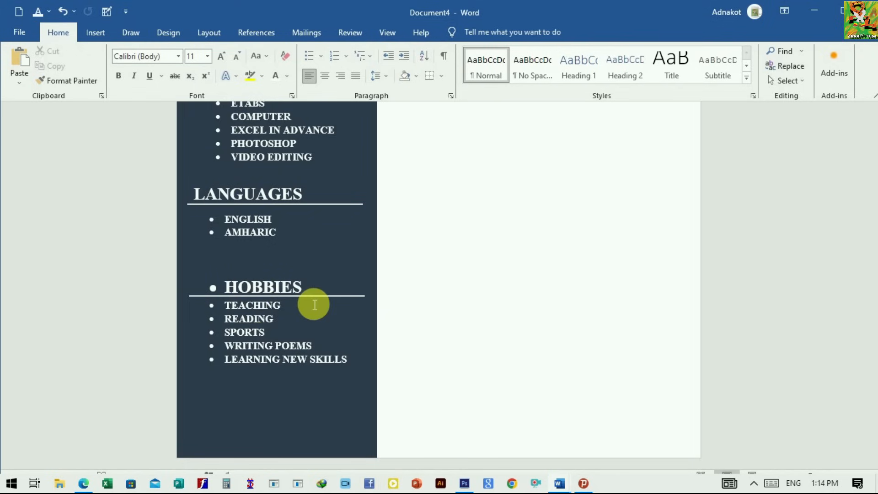
pyautogui.scroll(3, 288, 319)
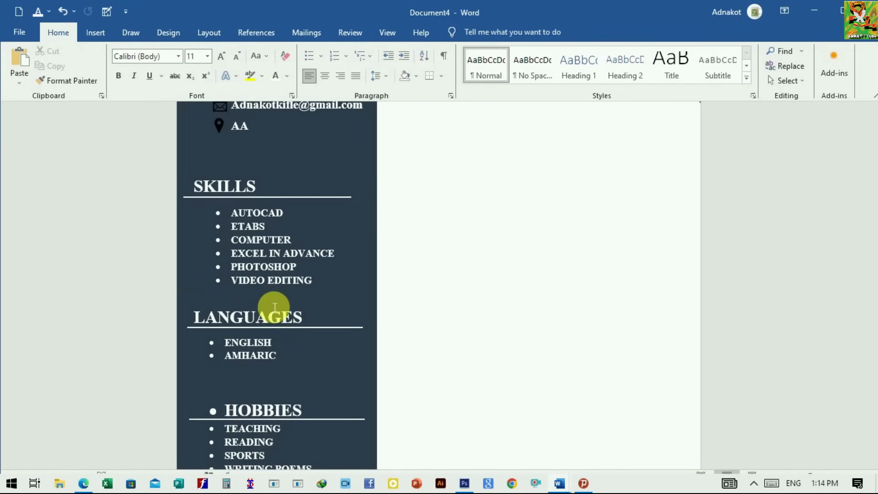
pyautogui.scroll(-2, 274, 307)
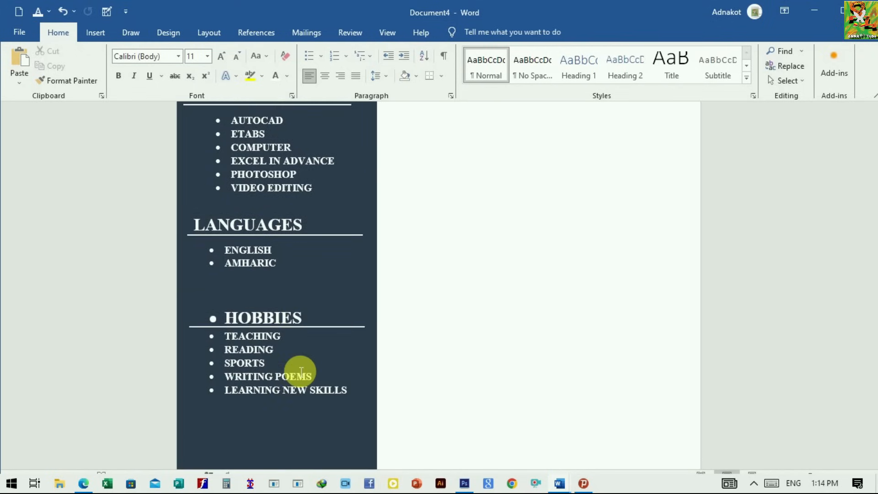
pyautogui.scroll(3, 291, 287)
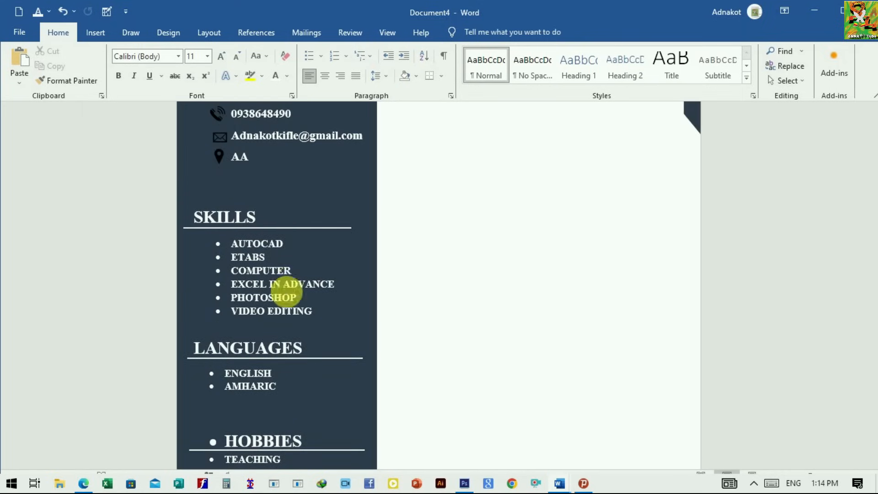
pyautogui.scroll(3, 323, 348)
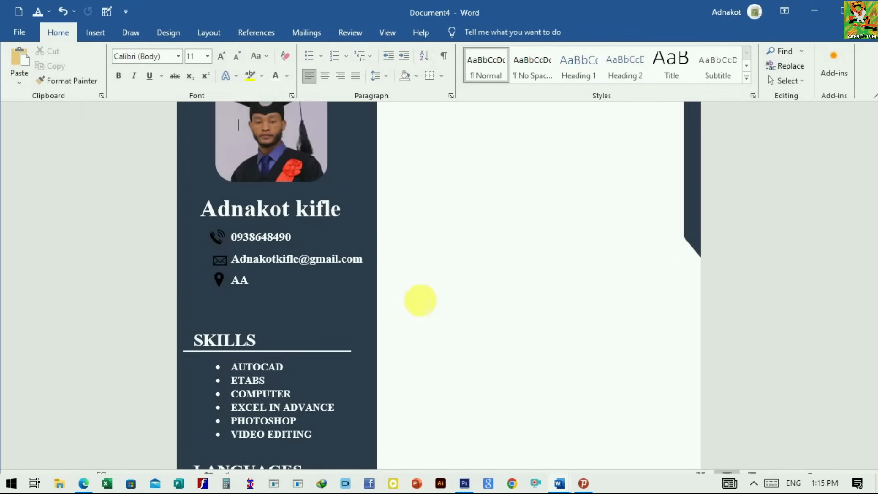
pyautogui.scroll(2, 424, 299)
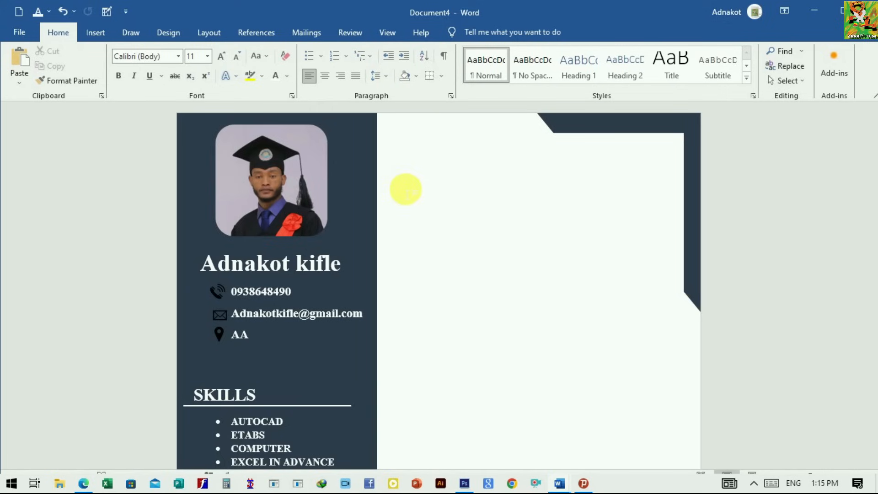
# Step: Duplicate the SKILLS heading's text box and place the copy near the top of the white main column
pyautogui.scroll(-3, 405, 189)
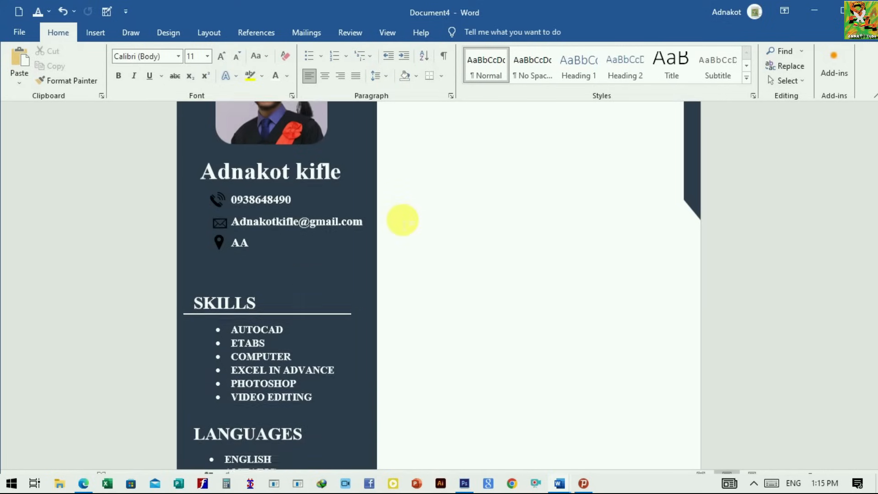
pyautogui.click(274, 311)
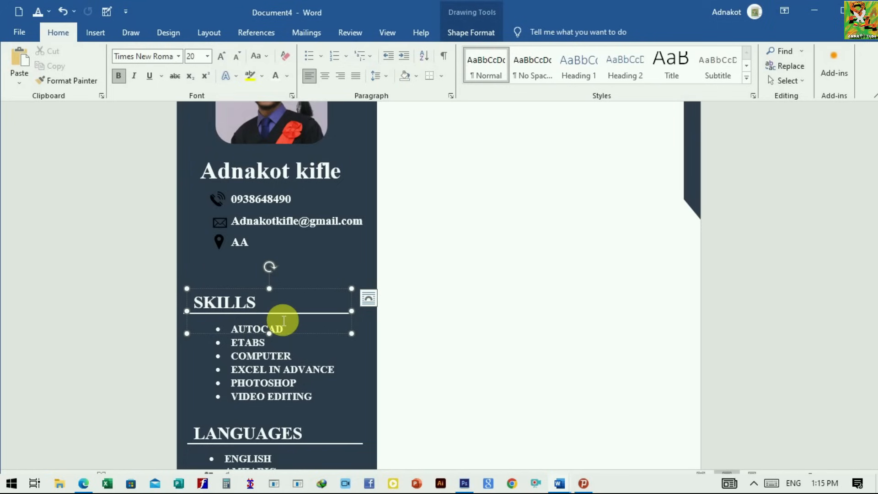
pyautogui.rightClick(278, 315)
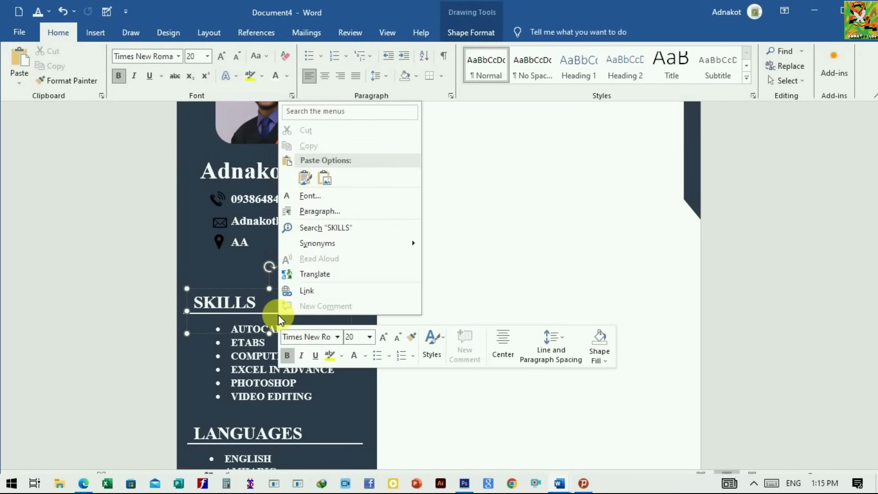
pyautogui.rightClick(237, 333)
pyautogui.click(269, 99)
pyautogui.moveTo(483, 272); pyautogui.dragTo(529, 190)
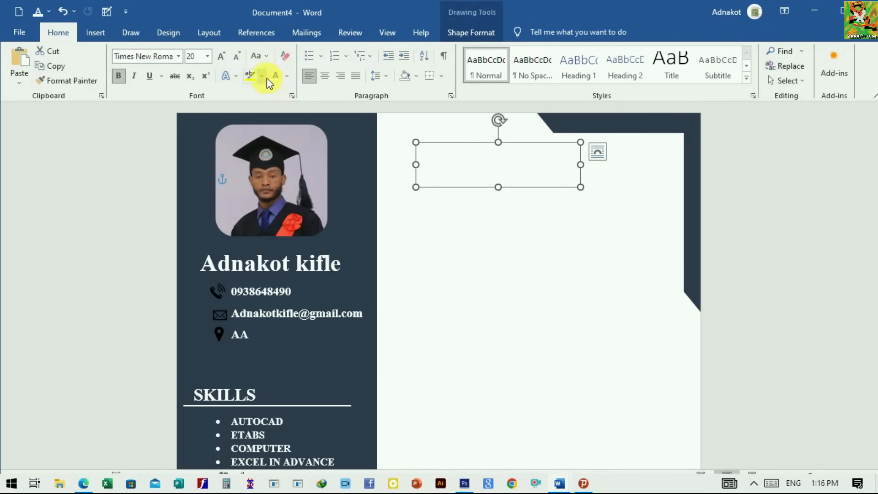
# Step: Color the copied heading in the main column black and replace its text with SUMMARY in bold italics
pyautogui.click(286, 76)
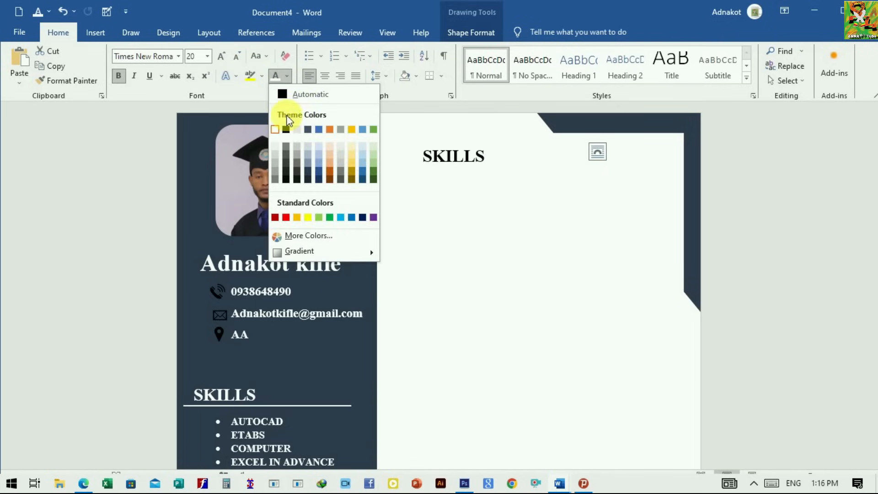
pyautogui.click(285, 130)
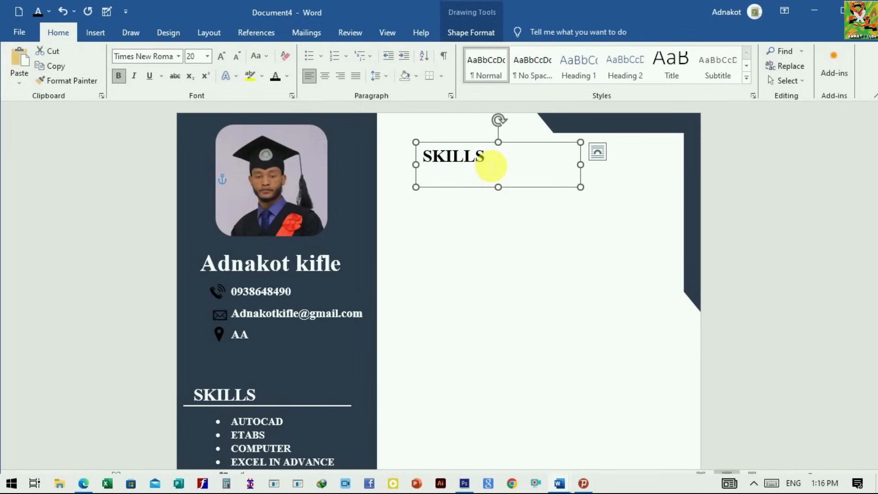
pyautogui.moveTo(491, 165); pyautogui.dragTo(419, 158)
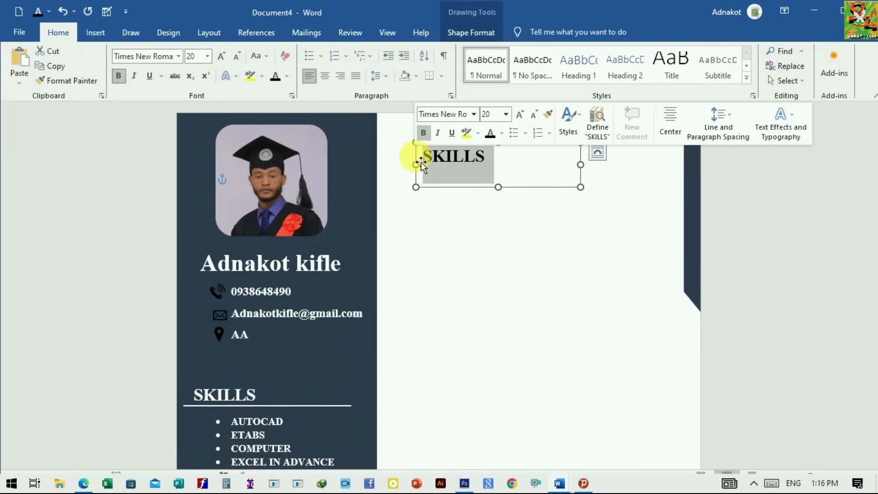
pyautogui.write('SUMMARY')
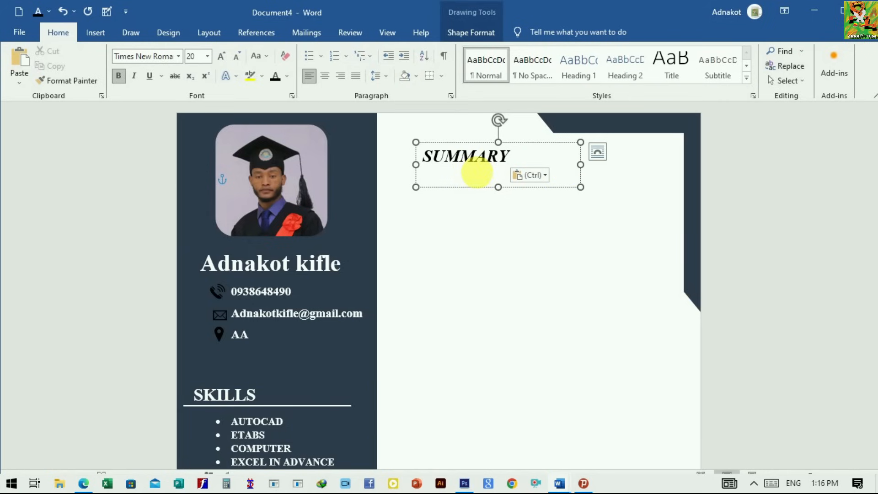
# Step: Enlarge the SUMMARY text box, add the paragraph about the Civil Engineering degree and YouTube channel, and justify it
pyautogui.write('I graduate from Mizan Tepi University (MTU) with B.Sc. in Civil Engineering on September 03, 2021.And also, I have my own YouTube channel which contain more than 6000 subscribers who attend my online classes')
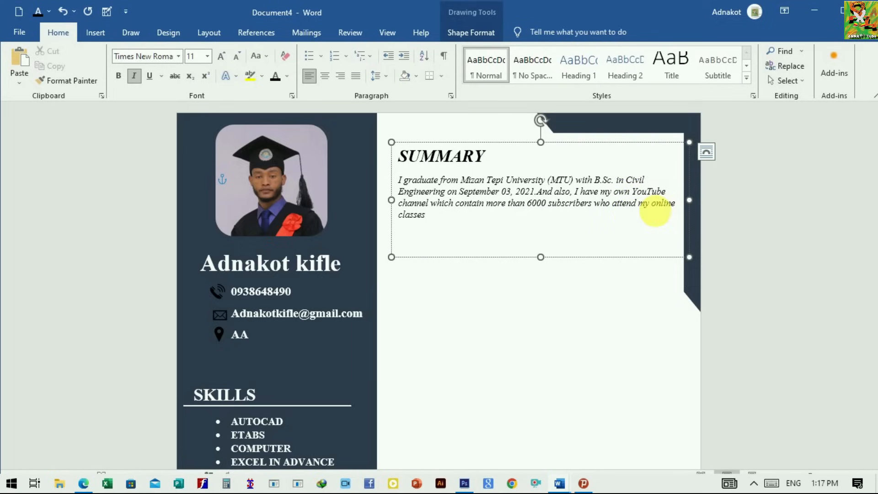
pyautogui.click(359, 77)
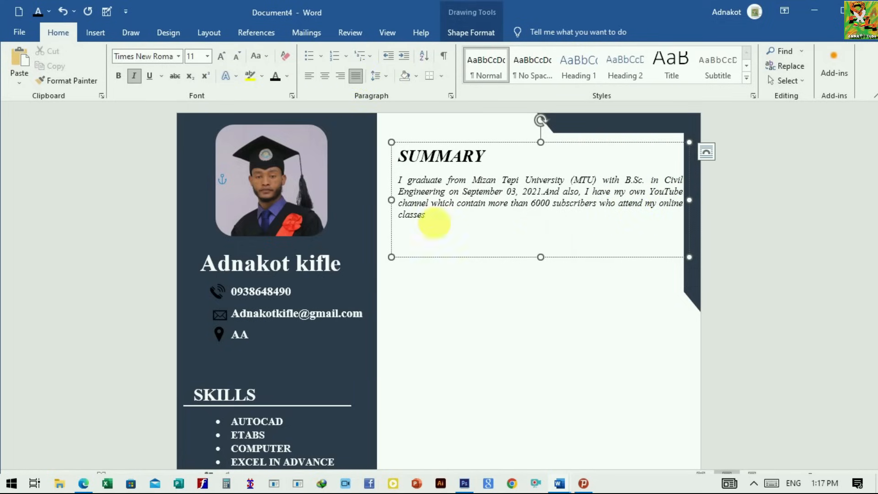
pyautogui.click(570, 293)
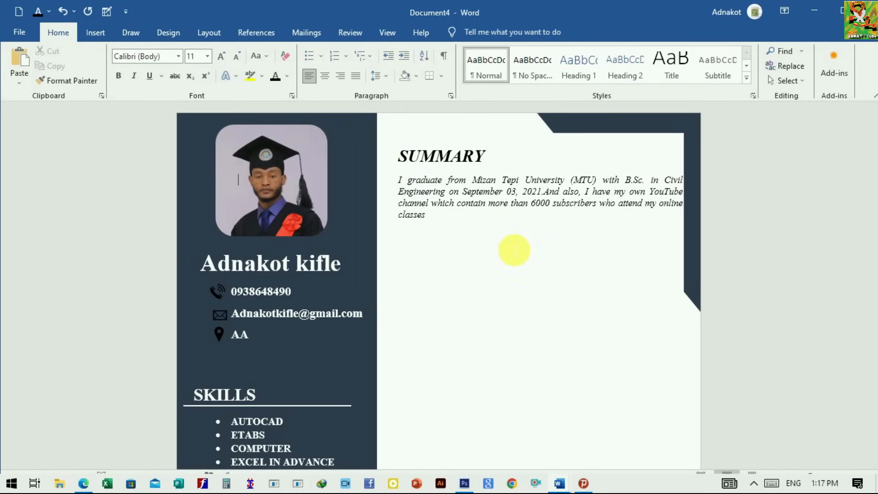
pyautogui.scroll(-3, 503, 275)
pyautogui.scroll(2, 489, 302)
pyautogui.scroll(-1, 494, 329)
pyautogui.scroll(-1, 500, 350)
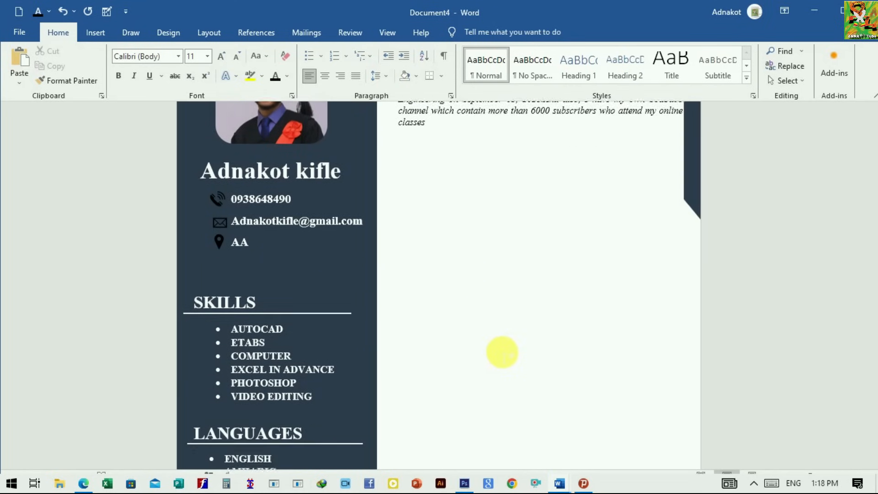
pyautogui.scroll(3, 461, 296)
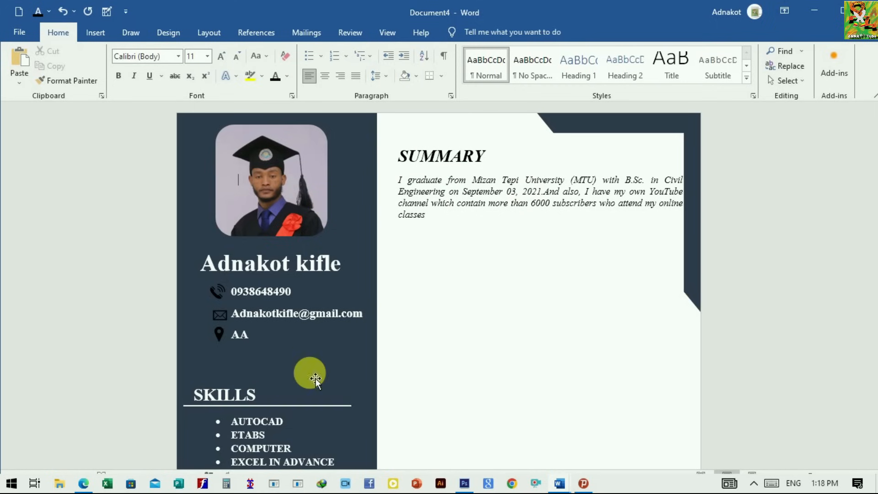
# Step: Draw a straight horizontal line about 4.72 inches long directly beneath the SUMMARY heading, across the main column
pyautogui.click(104, 35)
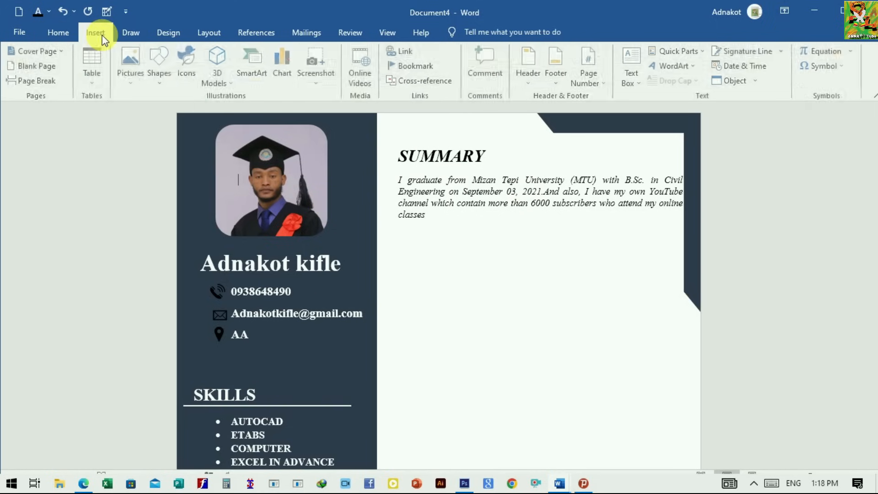
pyautogui.click(166, 78)
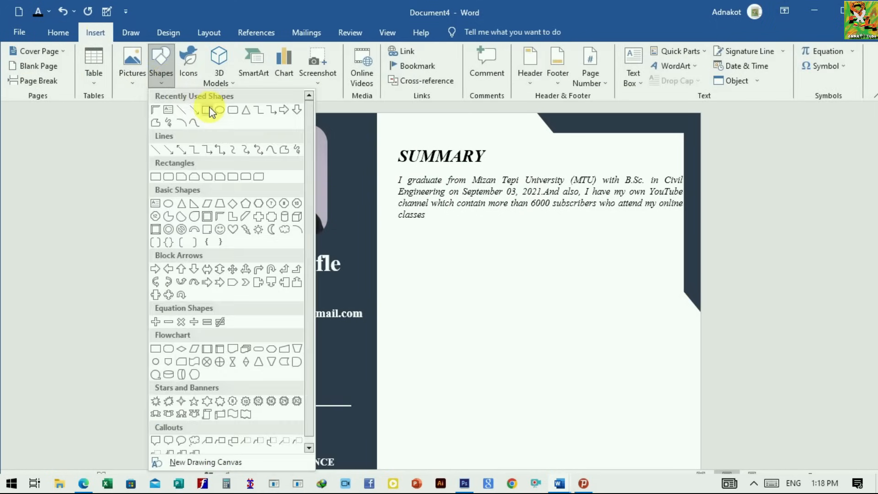
pyautogui.click(181, 111)
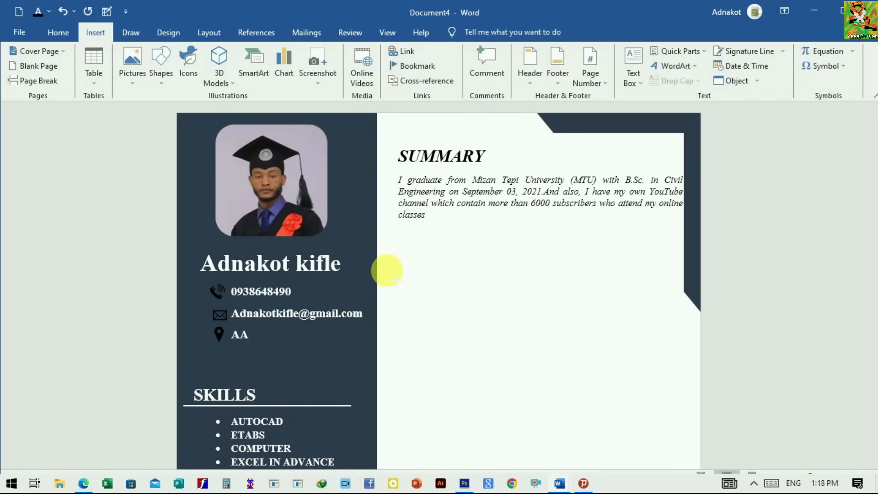
pyautogui.moveTo(386, 162); pyautogui.dragTo(674, 162)
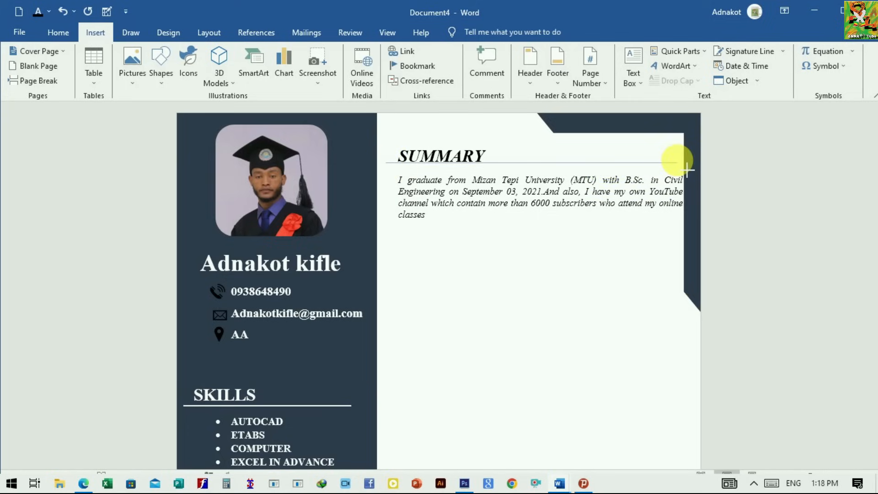
pyautogui.moveTo(676, 162); pyautogui.dragTo(676, 162)
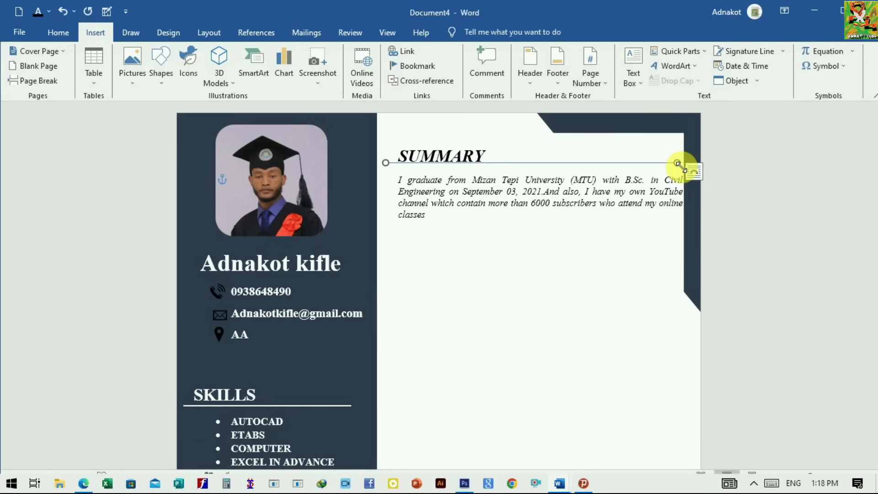
# Step: Apply the black line style to the line under SUMMARY and set its width to 1.25 pt
pyautogui.click(155, 69)
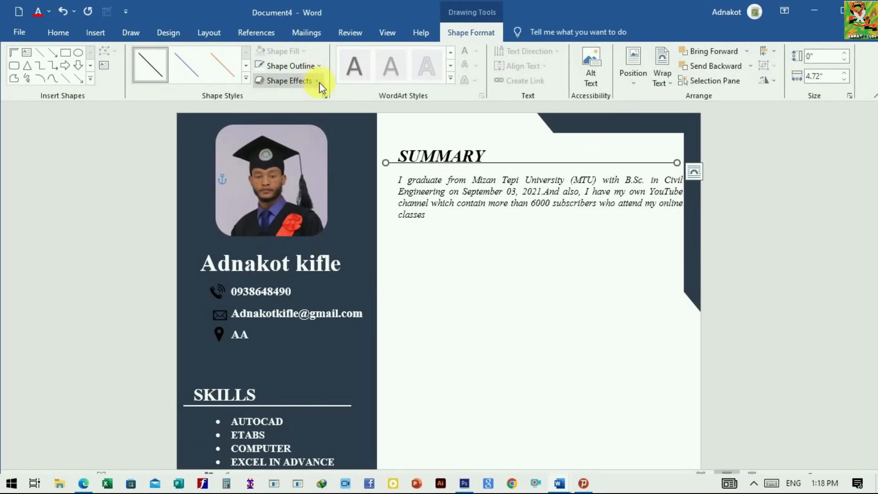
pyautogui.click(325, 96)
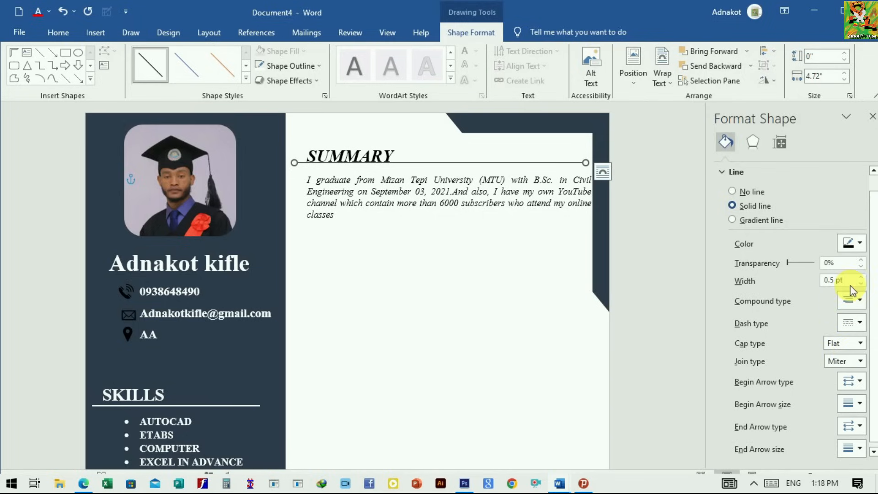
pyautogui.click(862, 277)
pyautogui.click(862, 277)
pyautogui.click(861, 276)
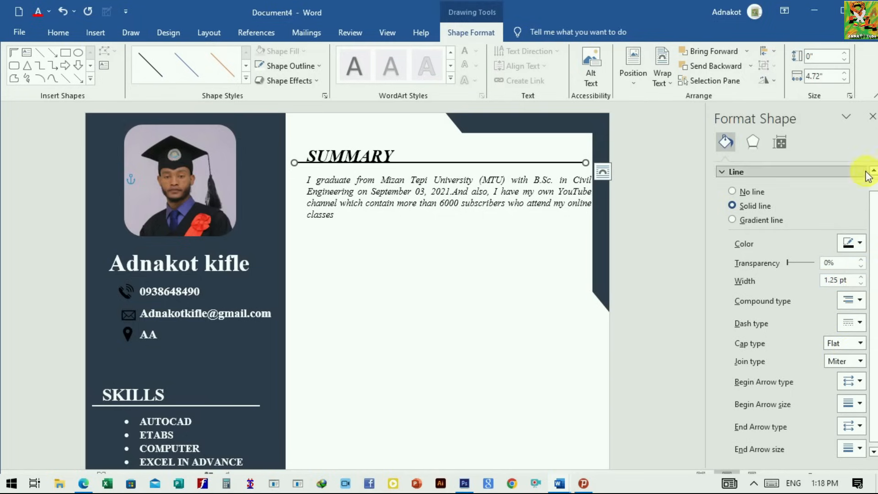
# Step: Copy the SKILLS heading box into the main column to create an underlined EDUCATION section with the entry B.Sc. in Civil Engineering
pyautogui.click(872, 117)
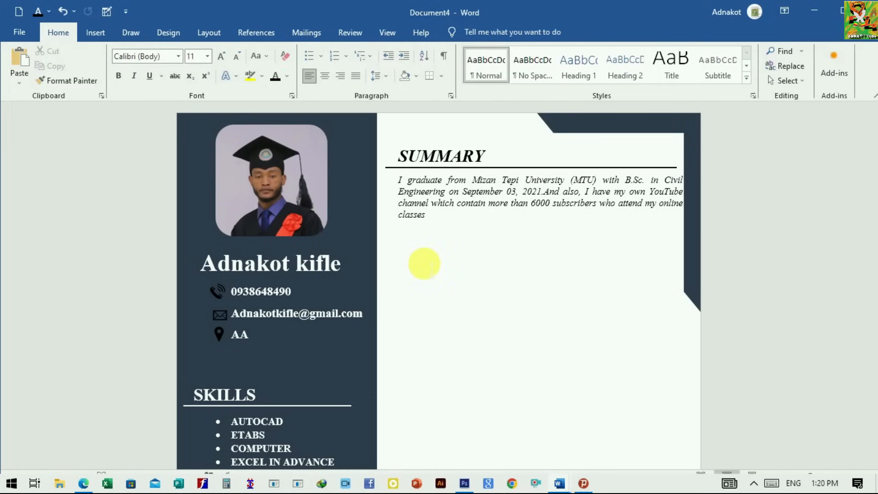
pyautogui.scroll(-2, 412, 283)
pyautogui.click(260, 334)
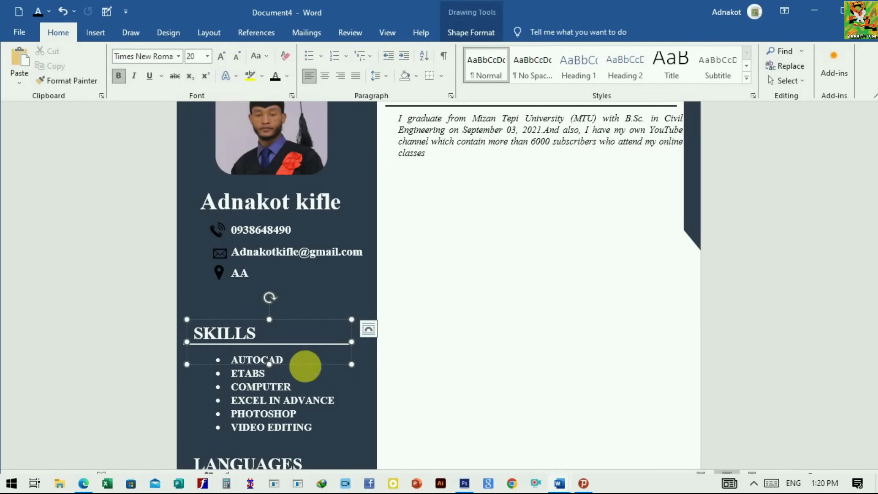
pyautogui.rightClick(305, 366)
pyautogui.click(338, 133)
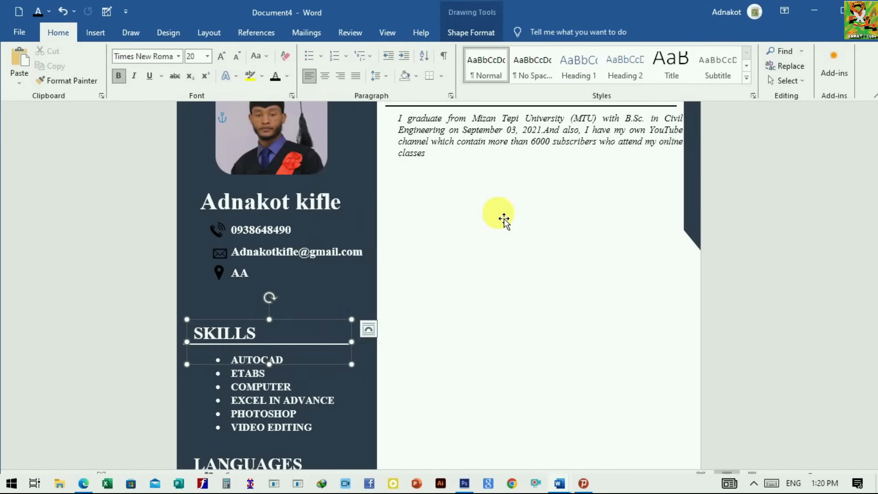
pyautogui.scroll(2, 457, 226)
pyautogui.click(408, 256)
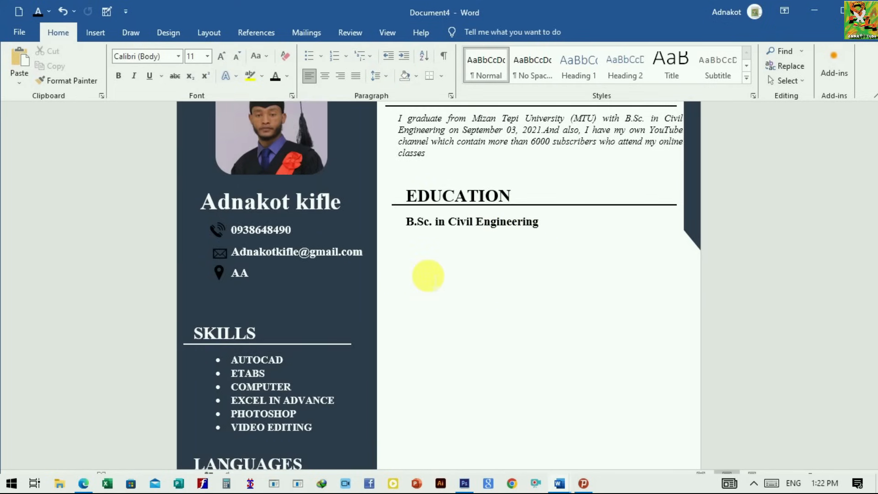
# Step: Duplicate the EDUCATION text box below it as an underlined Work Experience section listing Intern, Geyntm Concert Production and Camos Construction
pyautogui.scroll(-1, 428, 275)
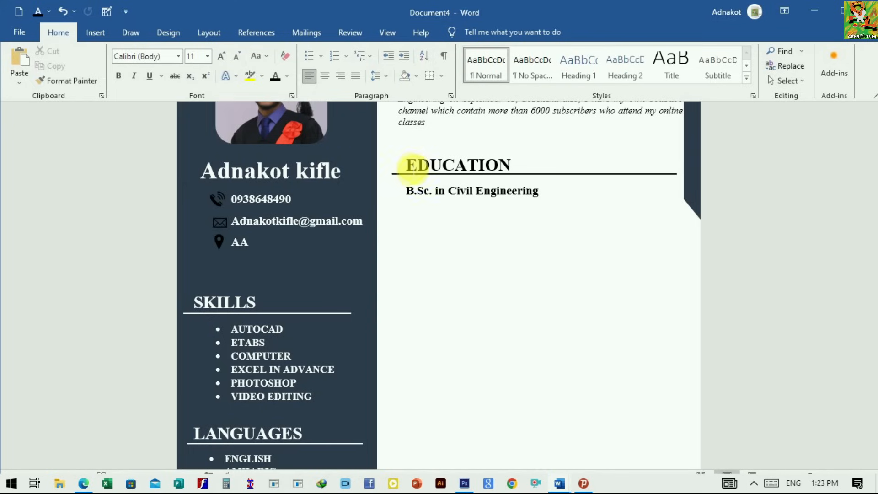
pyautogui.click(411, 177)
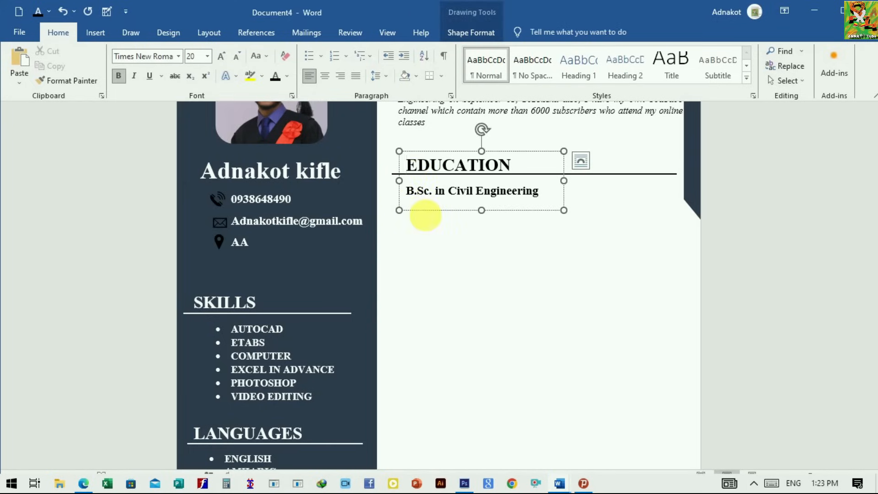
pyautogui.rightClick(436, 218)
pyautogui.click(458, 235)
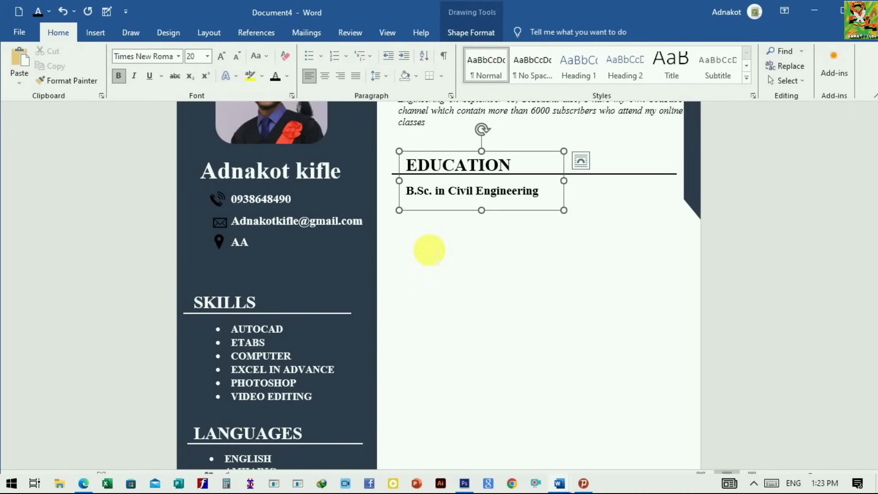
pyautogui.click(428, 250)
pyautogui.scroll(1, 429, 251)
pyautogui.hotkey('ctrl', 'v')
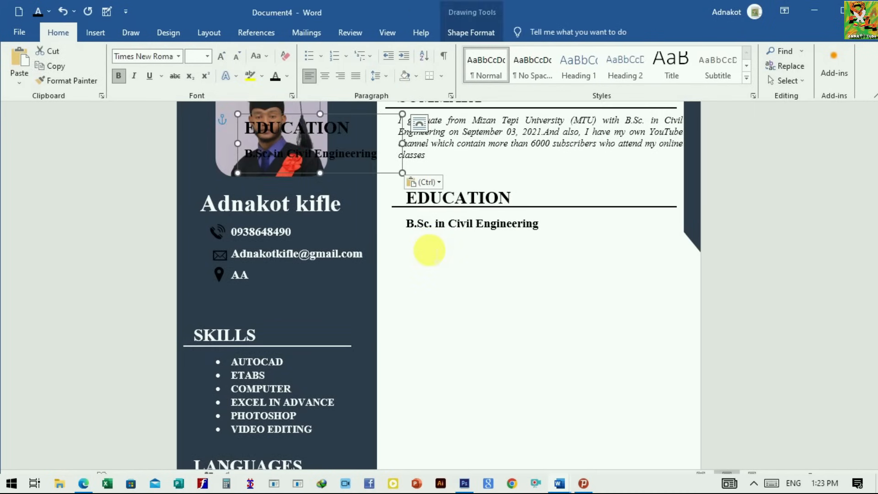
pyautogui.moveTo(344, 177); pyautogui.dragTo(507, 310)
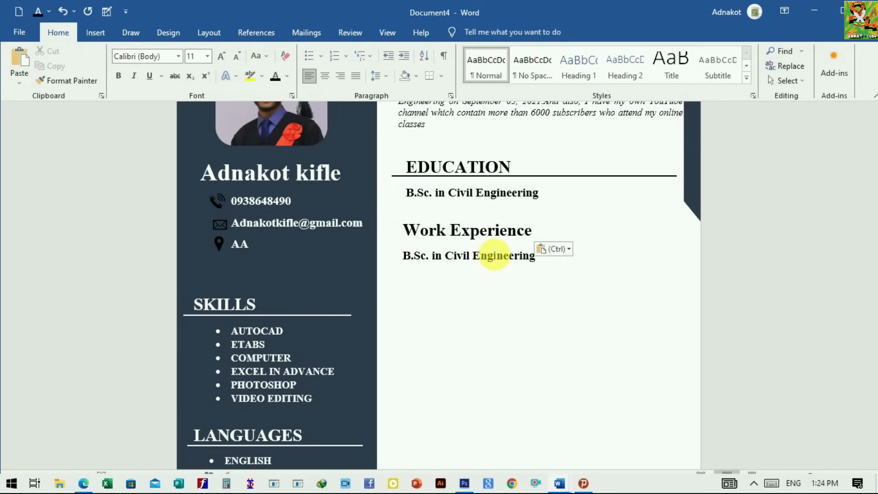
pyautogui.scroll(3, 490, 265)
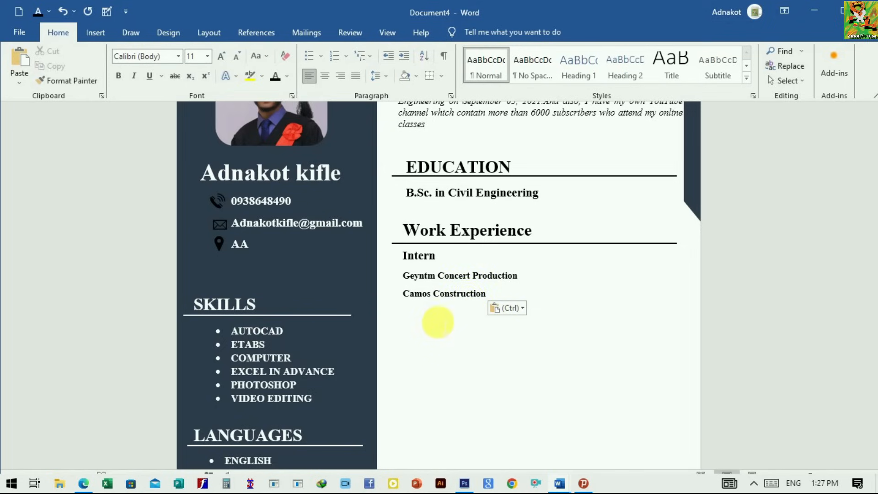
# Step: Apply round bullets to the two companies under Intern and add Real Work Experience with the bulleted entry Site Engineer for kabowd building contractor
pyautogui.moveTo(404, 275); pyautogui.dragTo(485, 304)
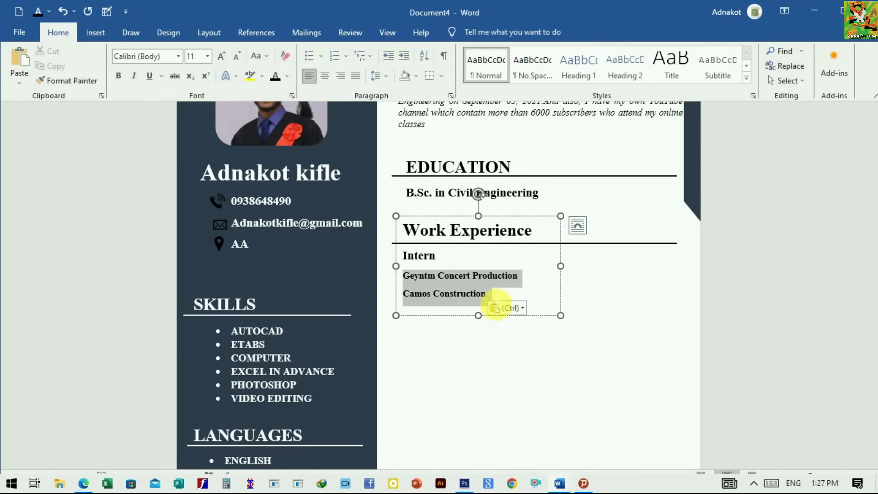
pyautogui.click(320, 56)
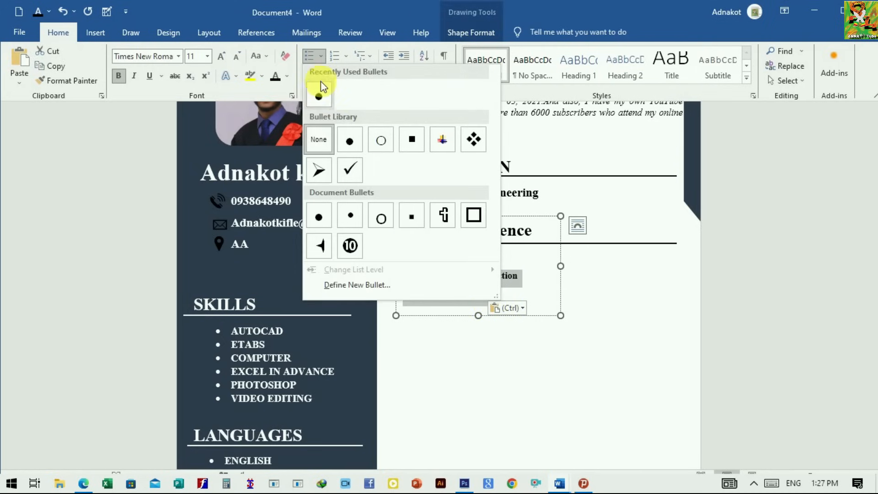
pyautogui.click(319, 94)
pyautogui.scroll(1, 464, 290)
pyautogui.click(464, 305)
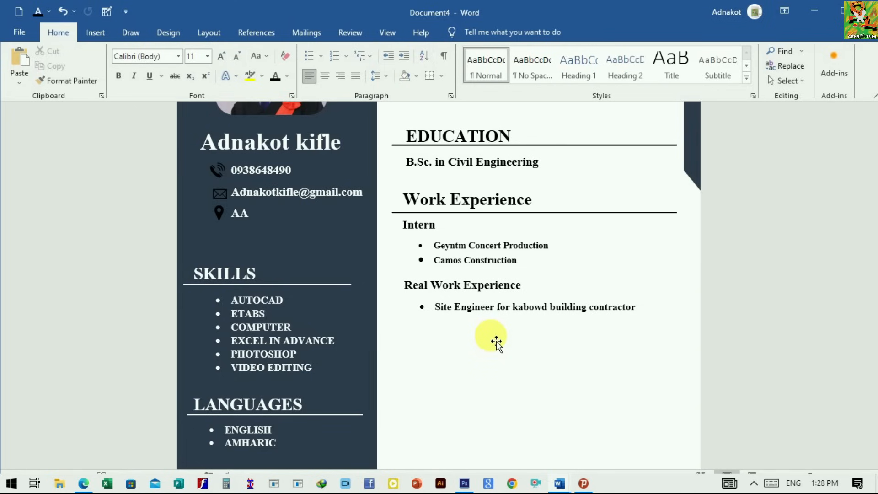
# Step: Add an underlined Certificates and recognitions section with three bulleted entries, and a Reference section with a numbered list of two referees and their e-mails
pyautogui.scroll(-1, 496, 342)
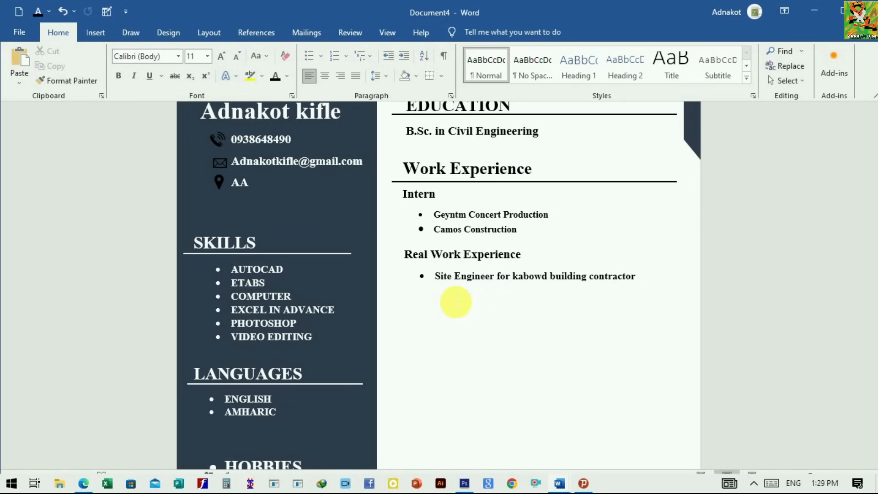
pyautogui.scroll(-2, 455, 302)
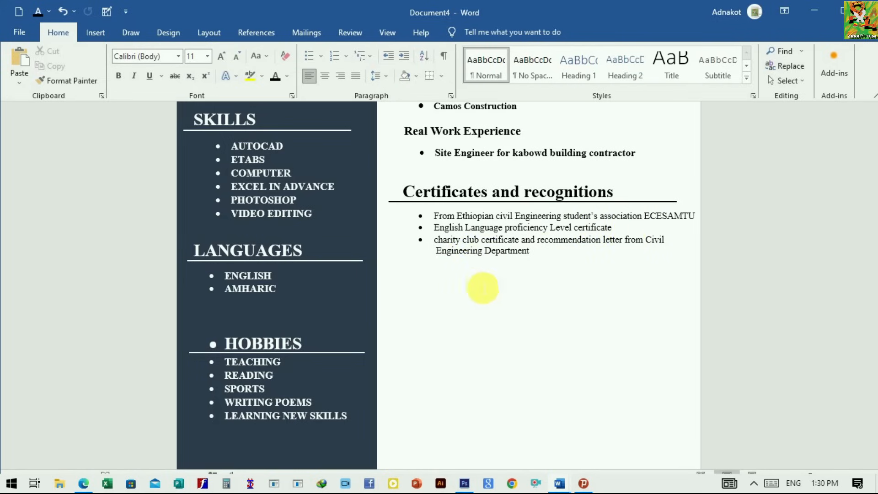
pyautogui.scroll(-2, 448, 227)
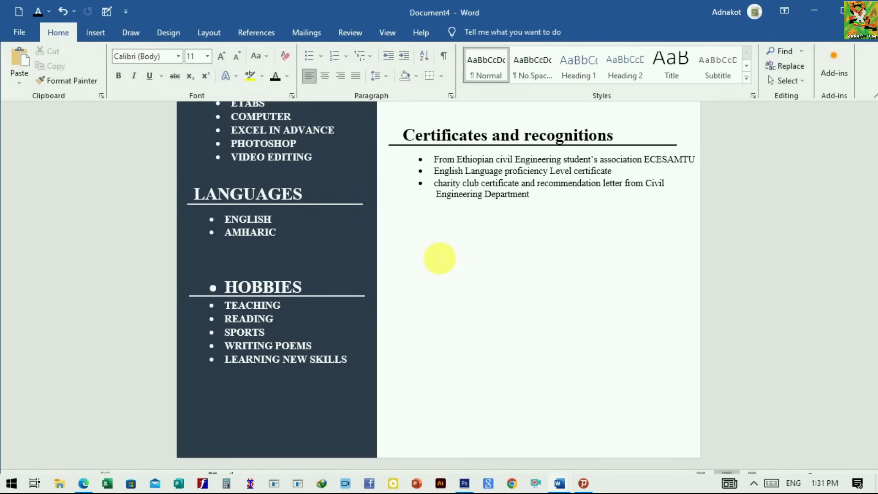
pyautogui.hotkey('ctrl', 'v')
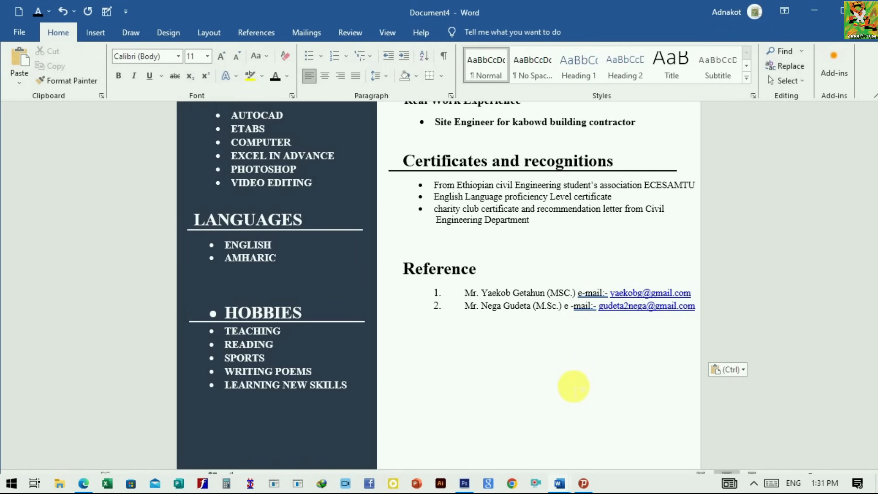
# Step: Review the whole CV page from the SUMMARY section to the Reference section
pyautogui.scroll(5, 574, 333)
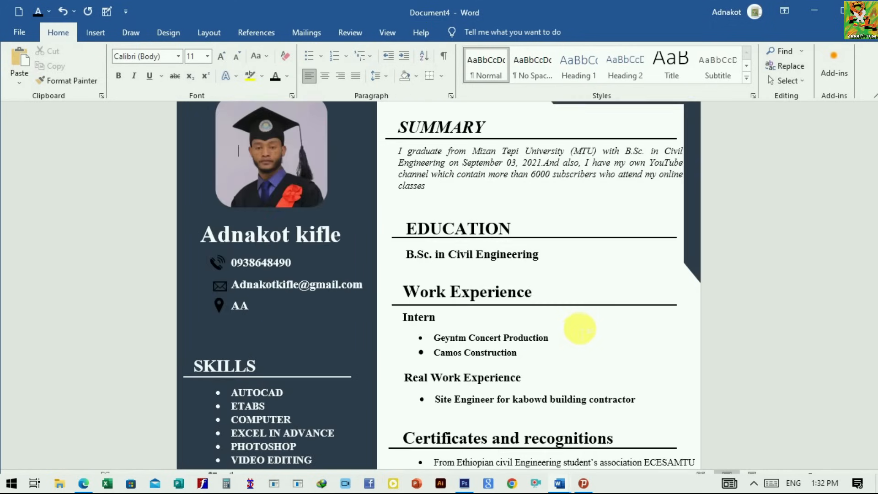
pyautogui.scroll(1, 568, 352)
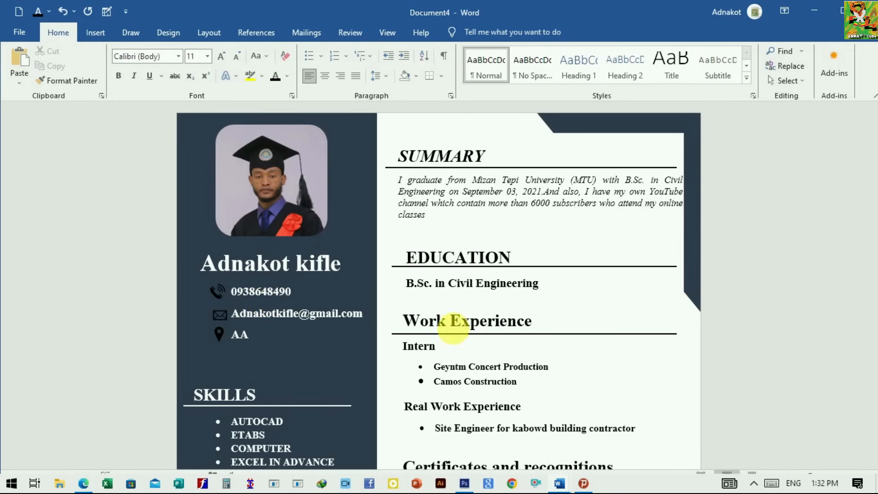
pyautogui.scroll(-6, 515, 325)
pyautogui.scroll(2, 483, 306)
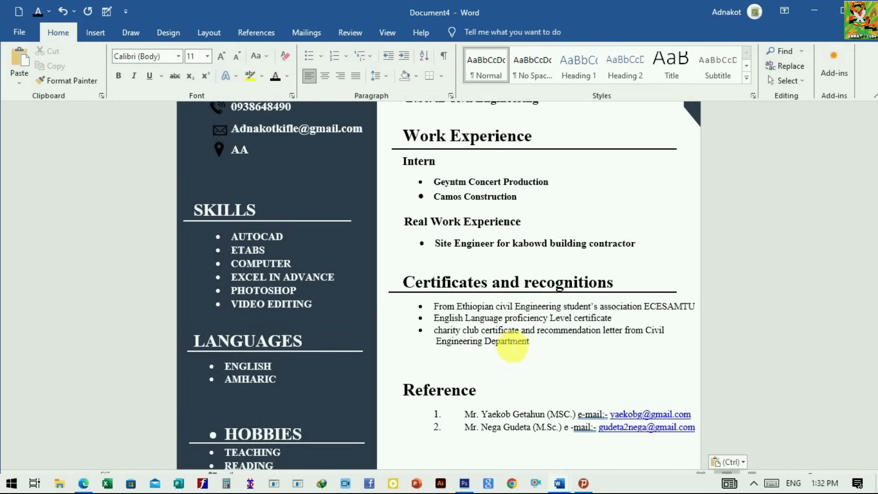
pyautogui.scroll(-2, 496, 313)
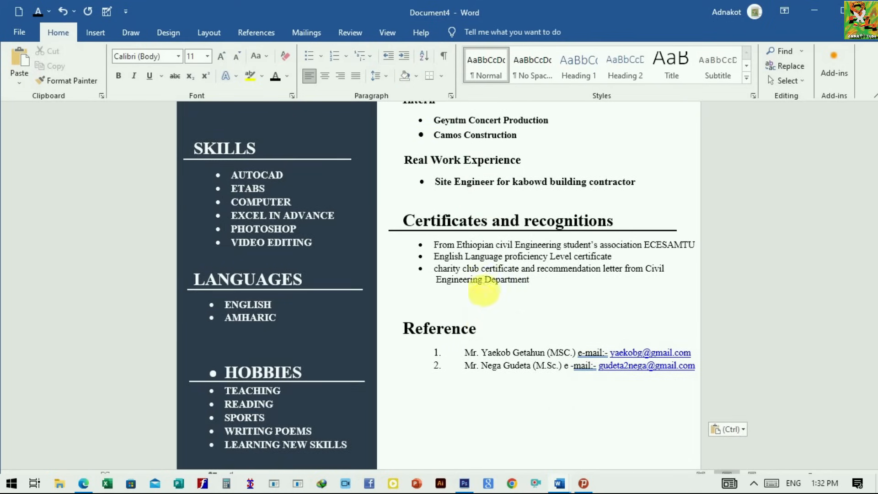
pyautogui.scroll(8, 503, 329)
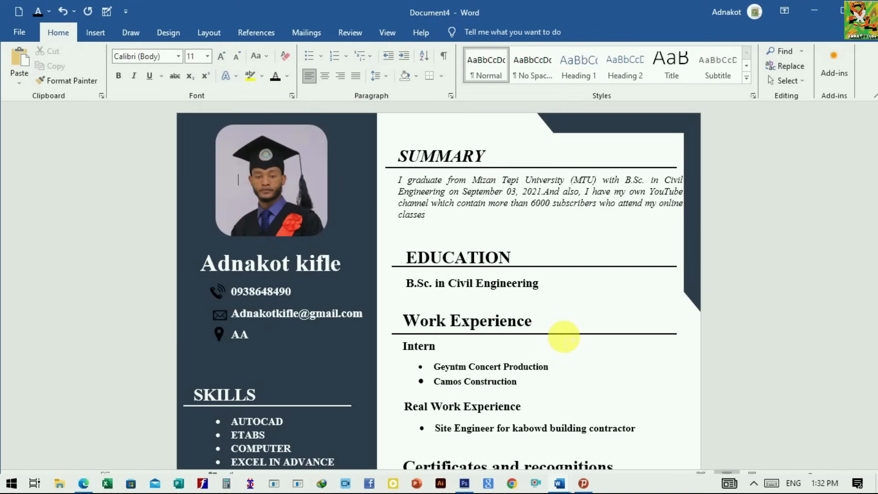